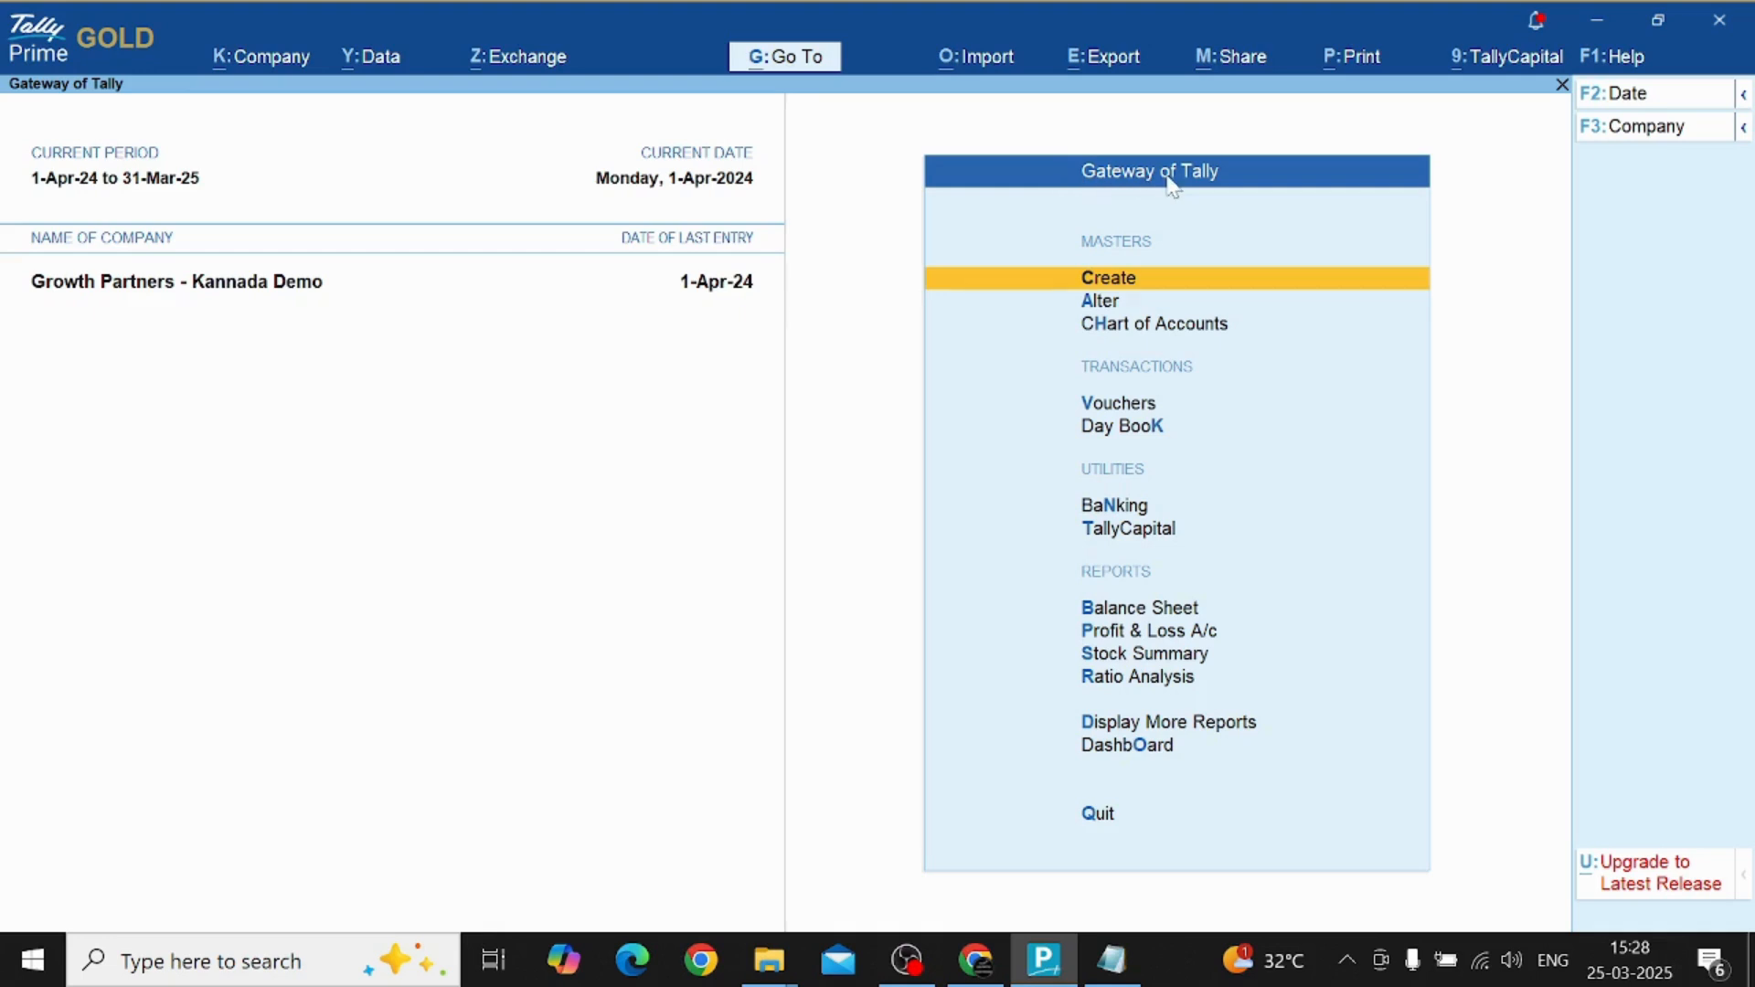
Open the Sales voucher type for alteration from the accounting masters.
{"action": "key", "text": "Down"}
{"action": "key", "text": "Return"}
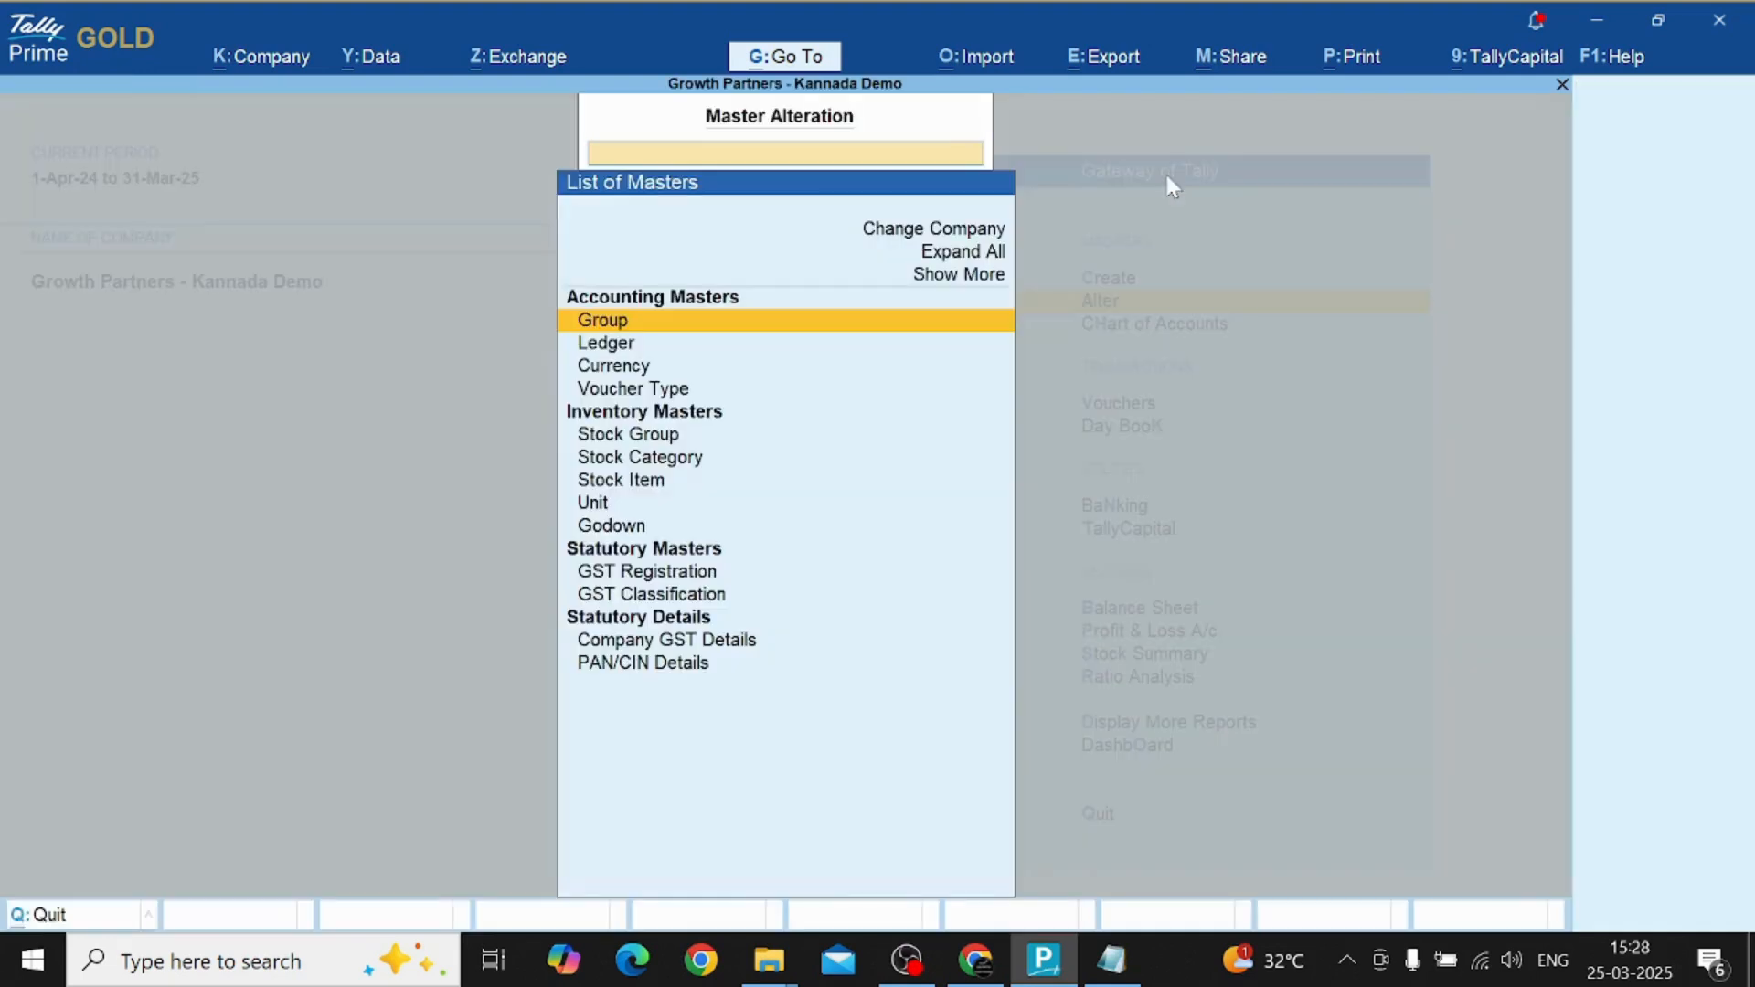
{"action": "key", "text": "Down"}
{"action": "key", "text": "Down"}
{"action": "key", "text": "Down"}
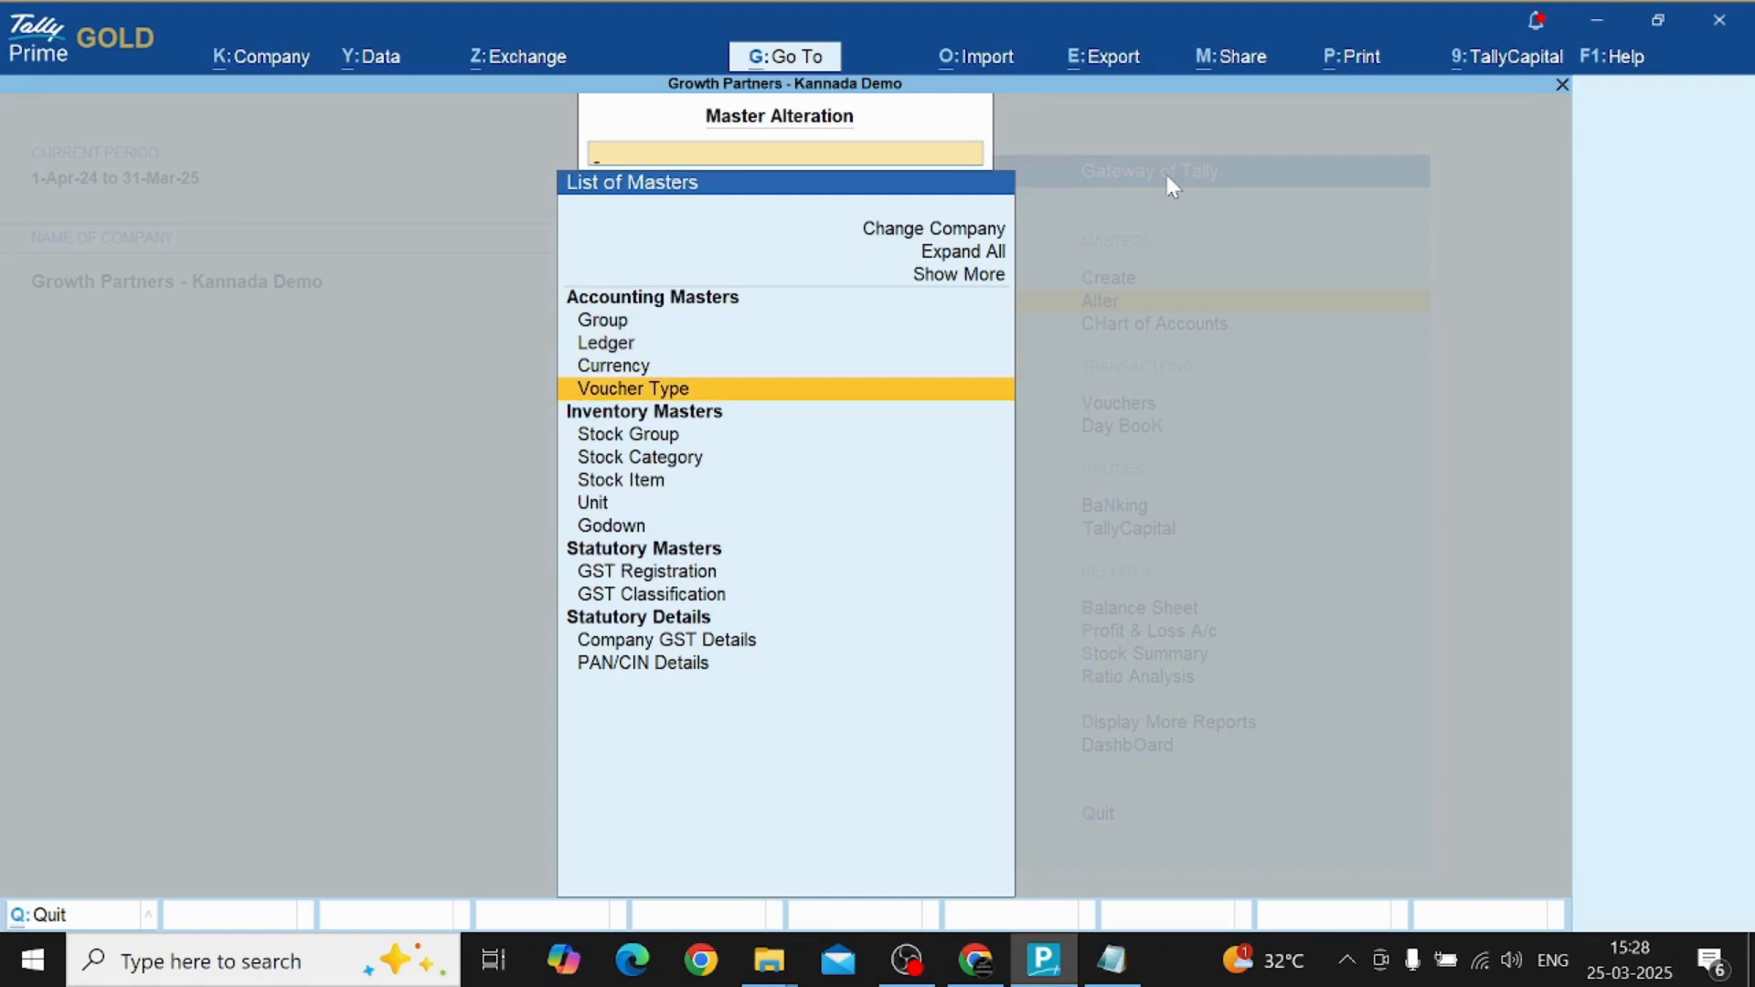
{"action": "key", "text": "Return"}
{"action": "type", "text": "Sal"}
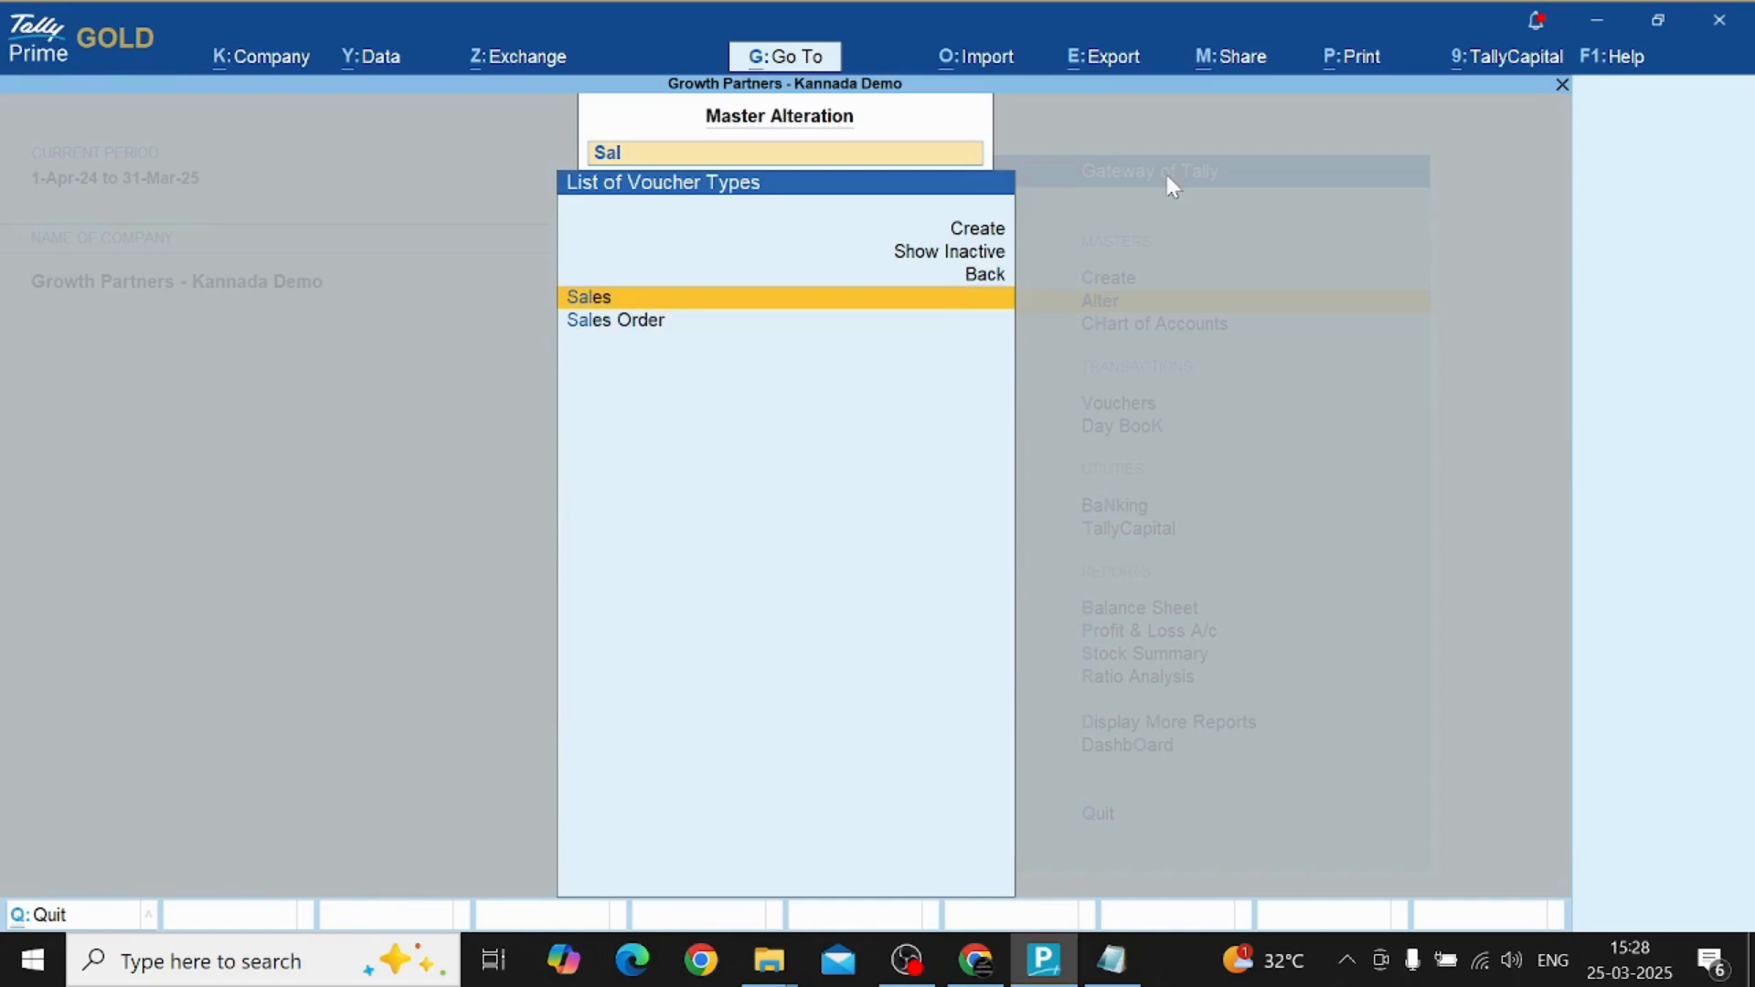
{"action": "key", "text": "Return"}
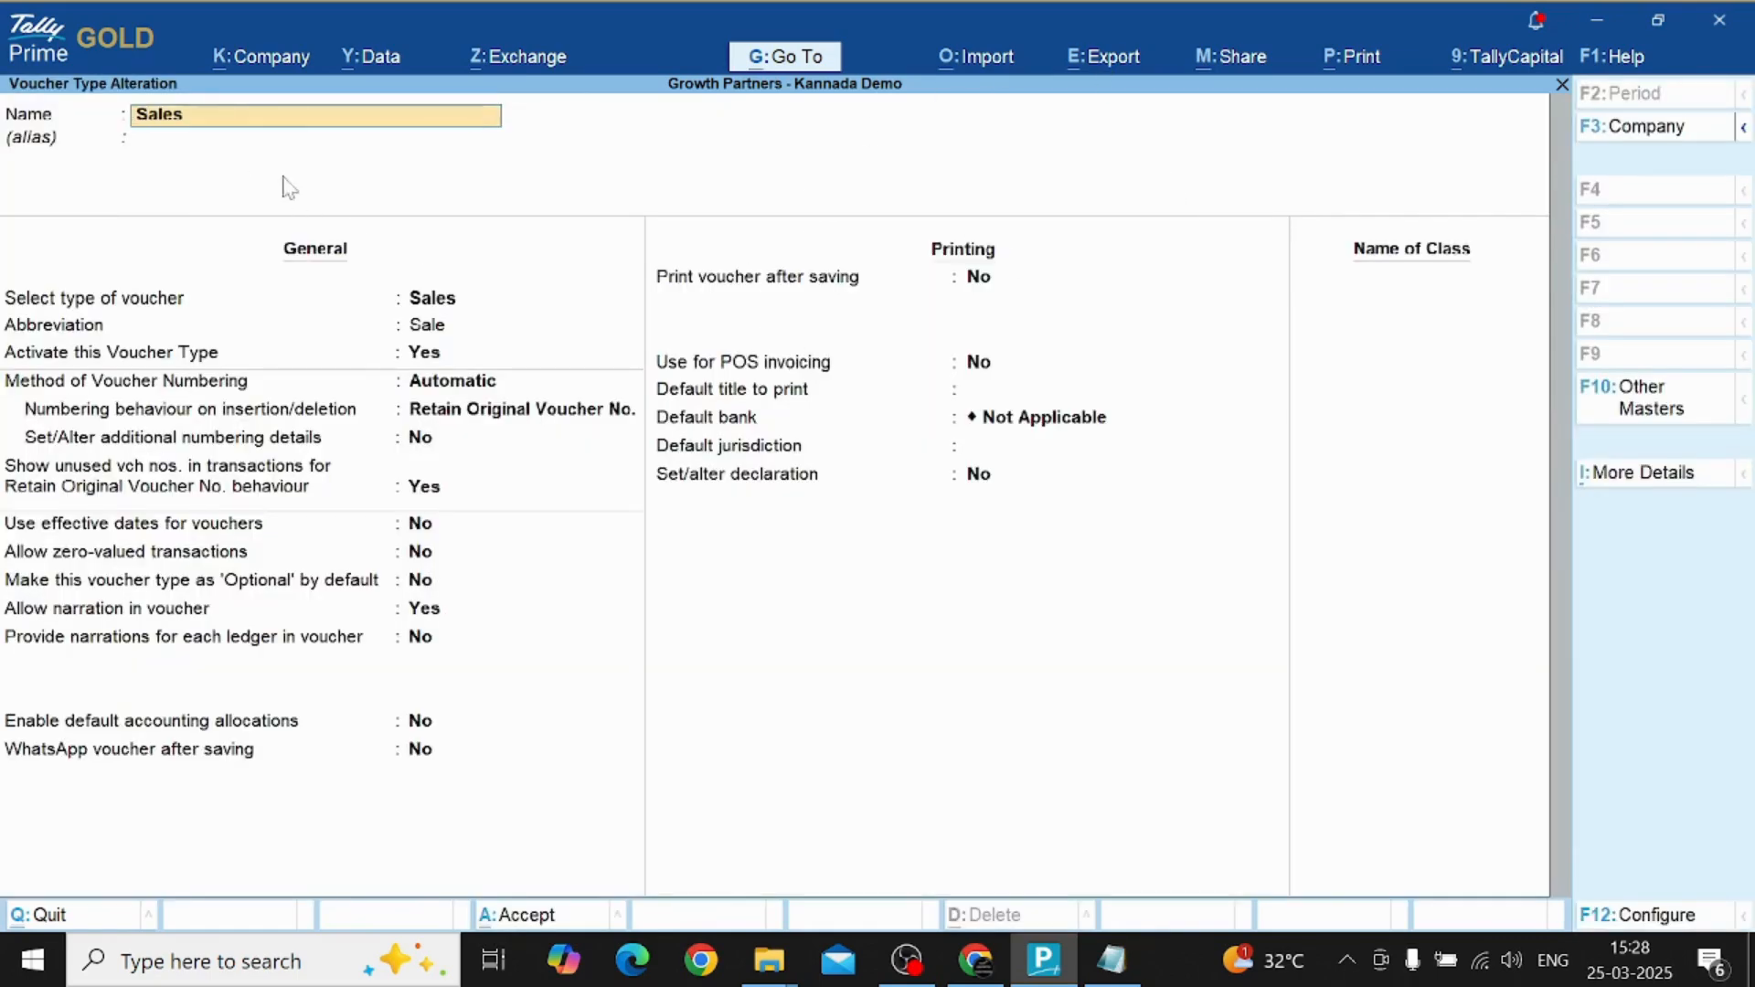
Add a voucher class named Local Sale with no excluded or included groups.
{"action": "left_click", "coordinate": [1394, 288]}
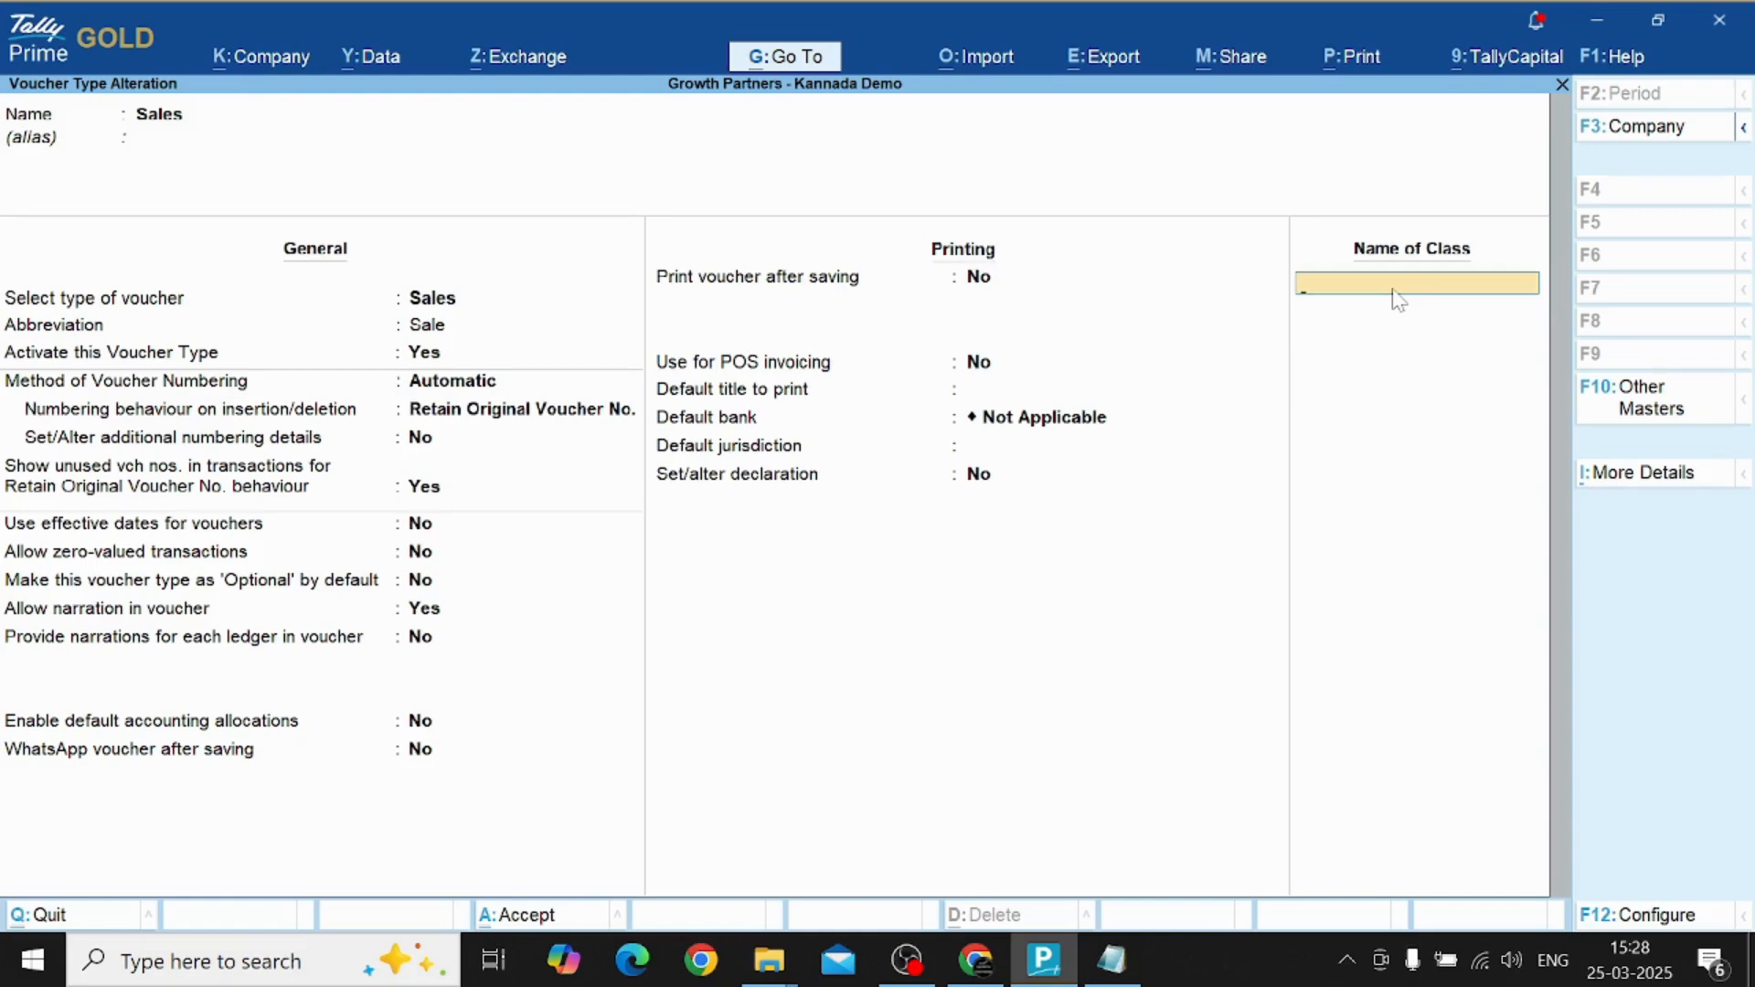
{"action": "type", "text": "Local Sale"}
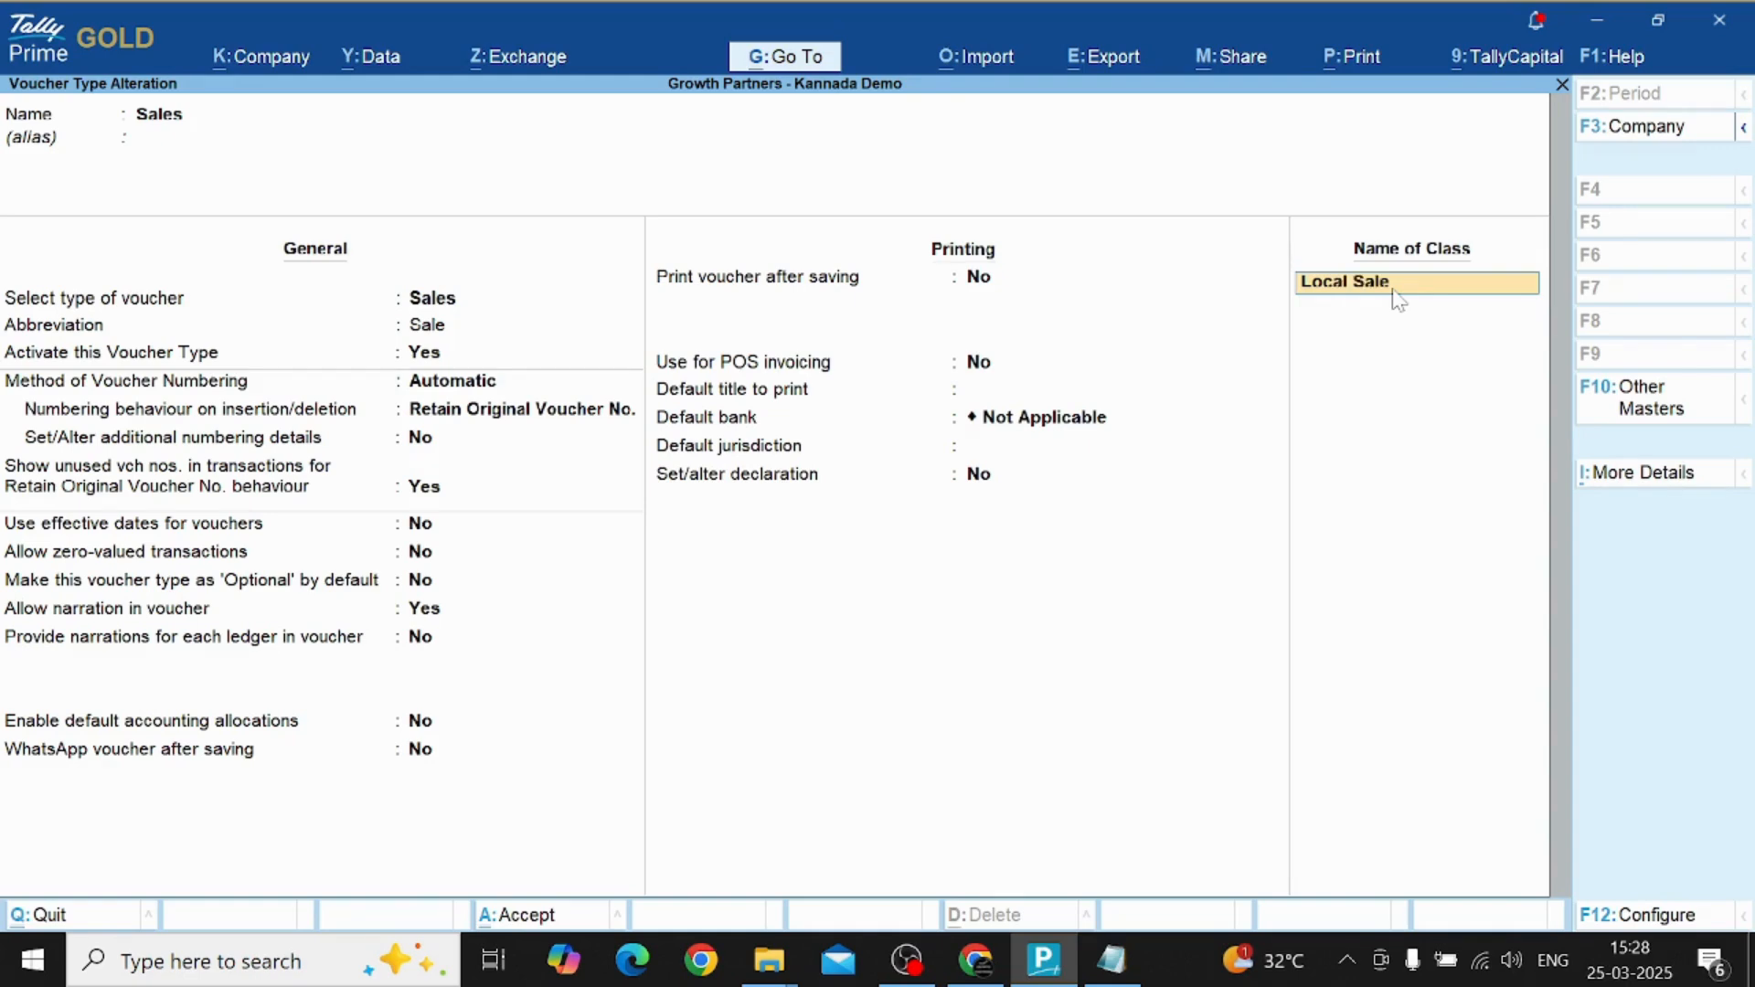
{"action": "key", "text": "Return"}
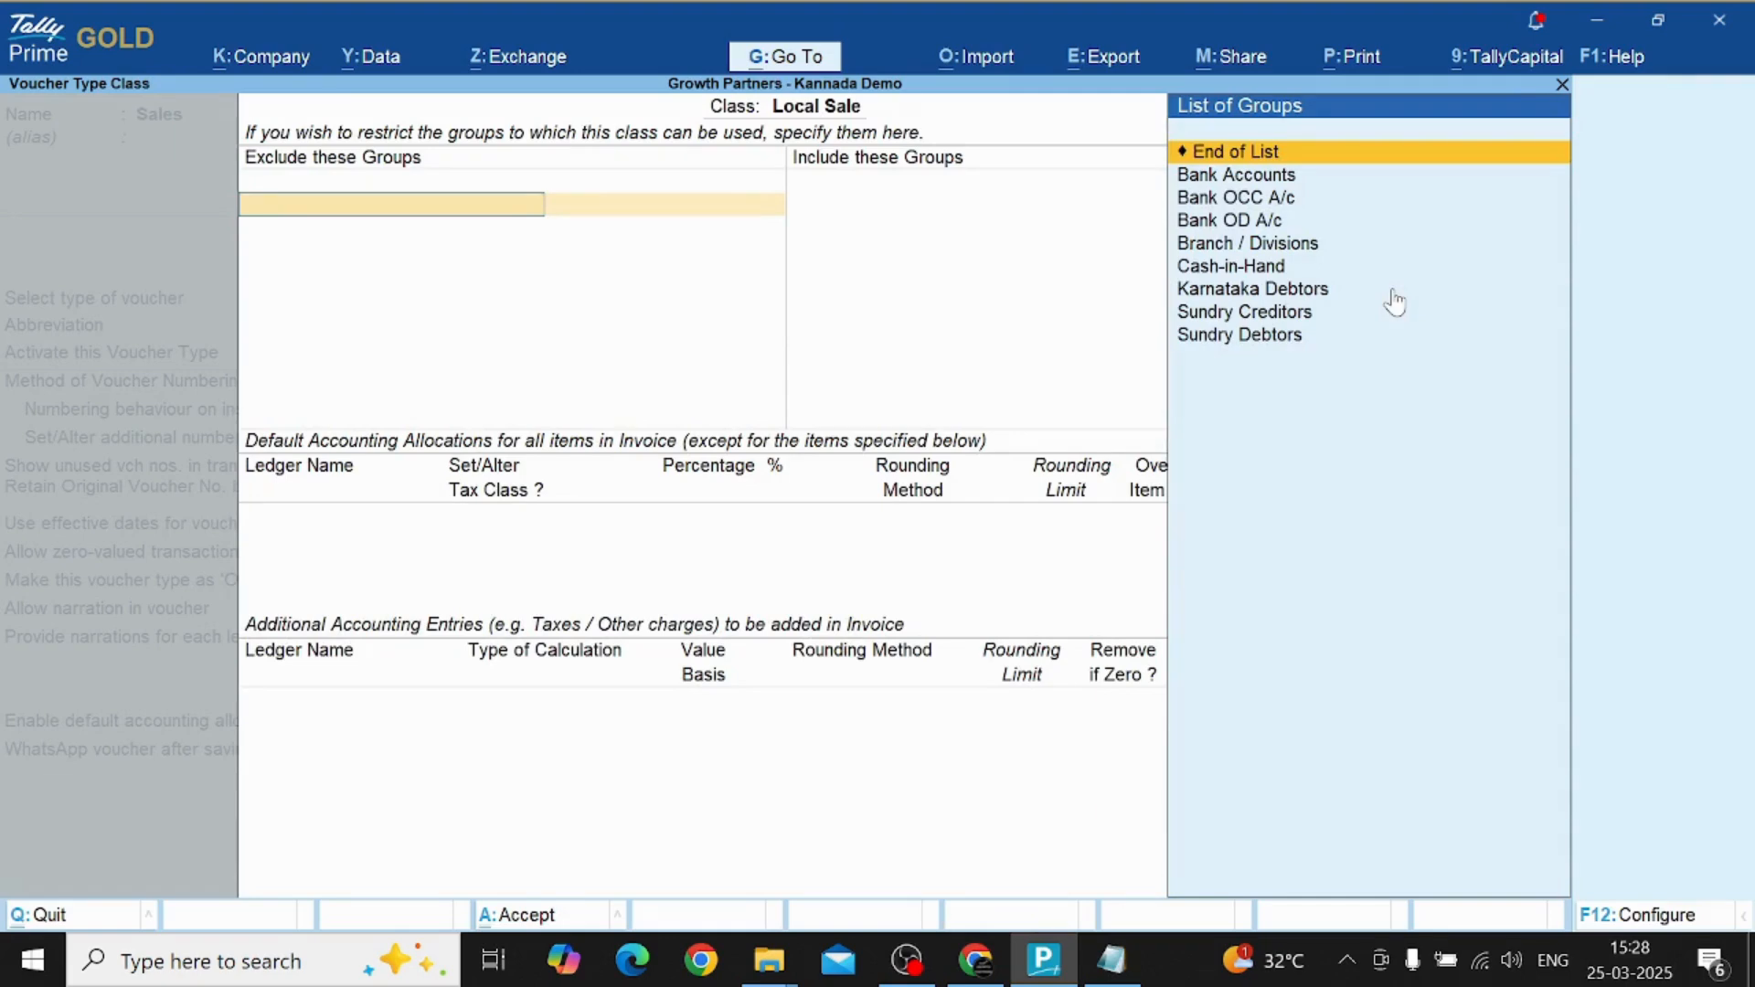
{"action": "key", "text": "Return"}
{"action": "key", "text": "Return"}
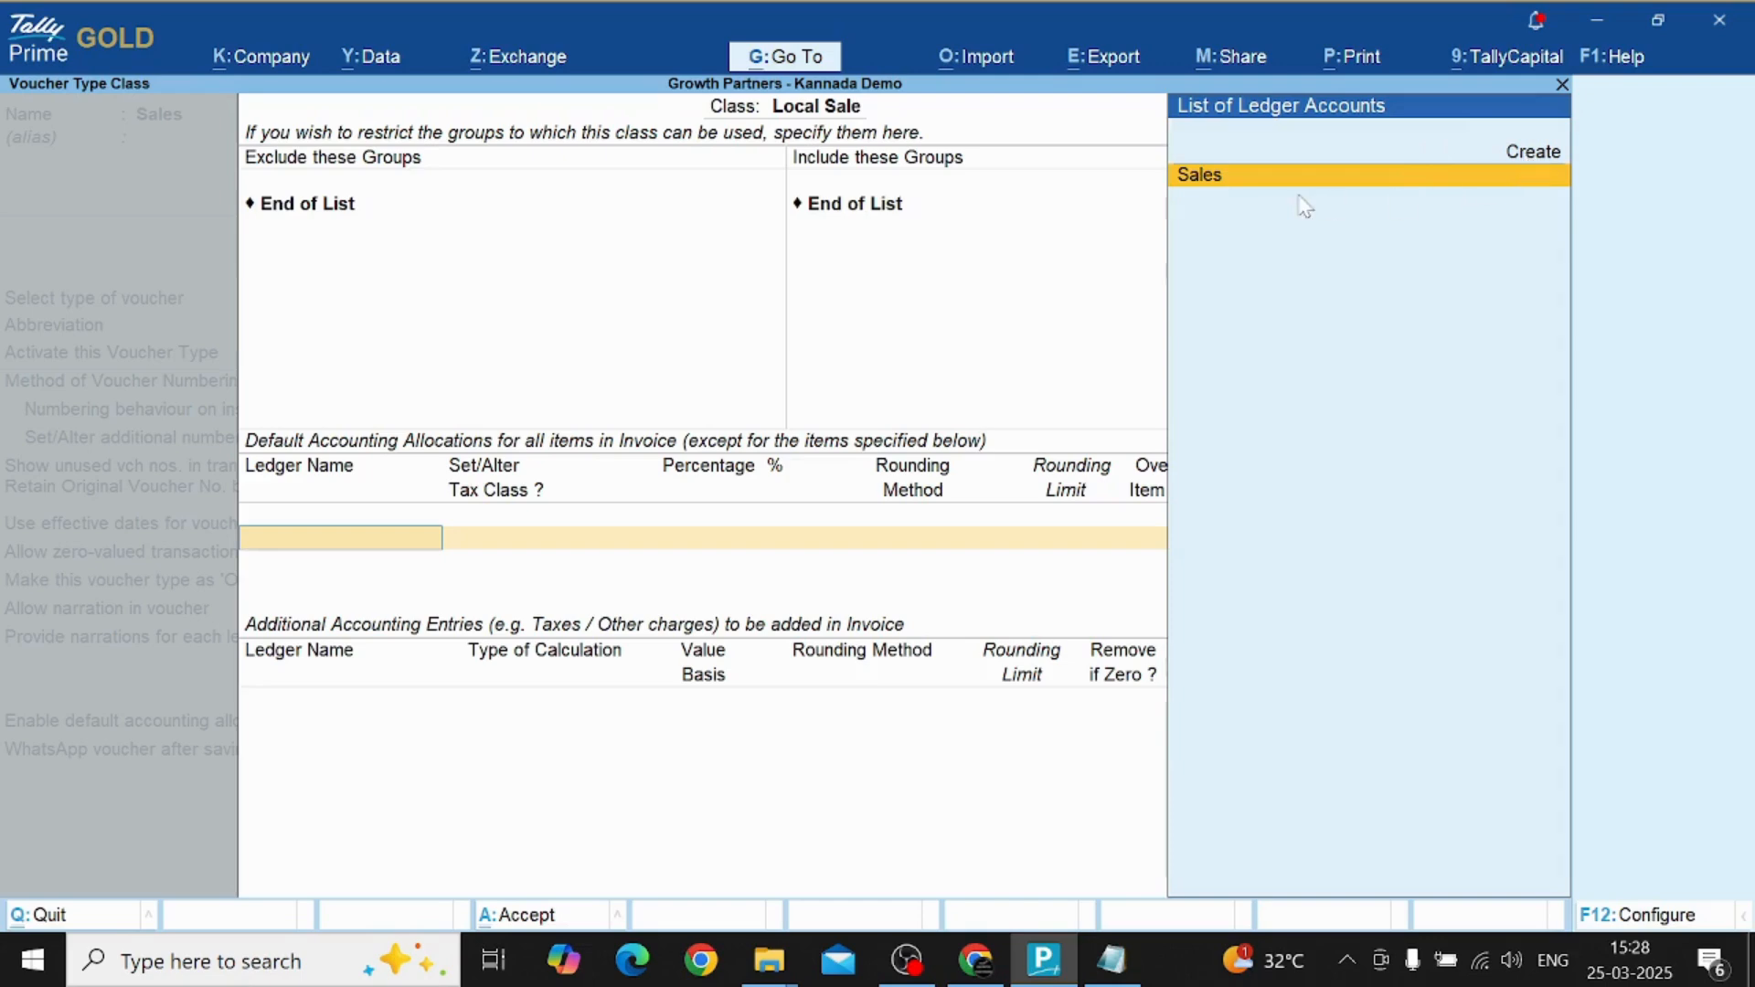
Set the Sales ledger as Local Sale's default accounting allocation at 100%, with no tax class and no item-default override.
{"action": "key", "text": "Return"}
{"action": "key", "text": "Return"}
{"action": "key", "text": "Return"}
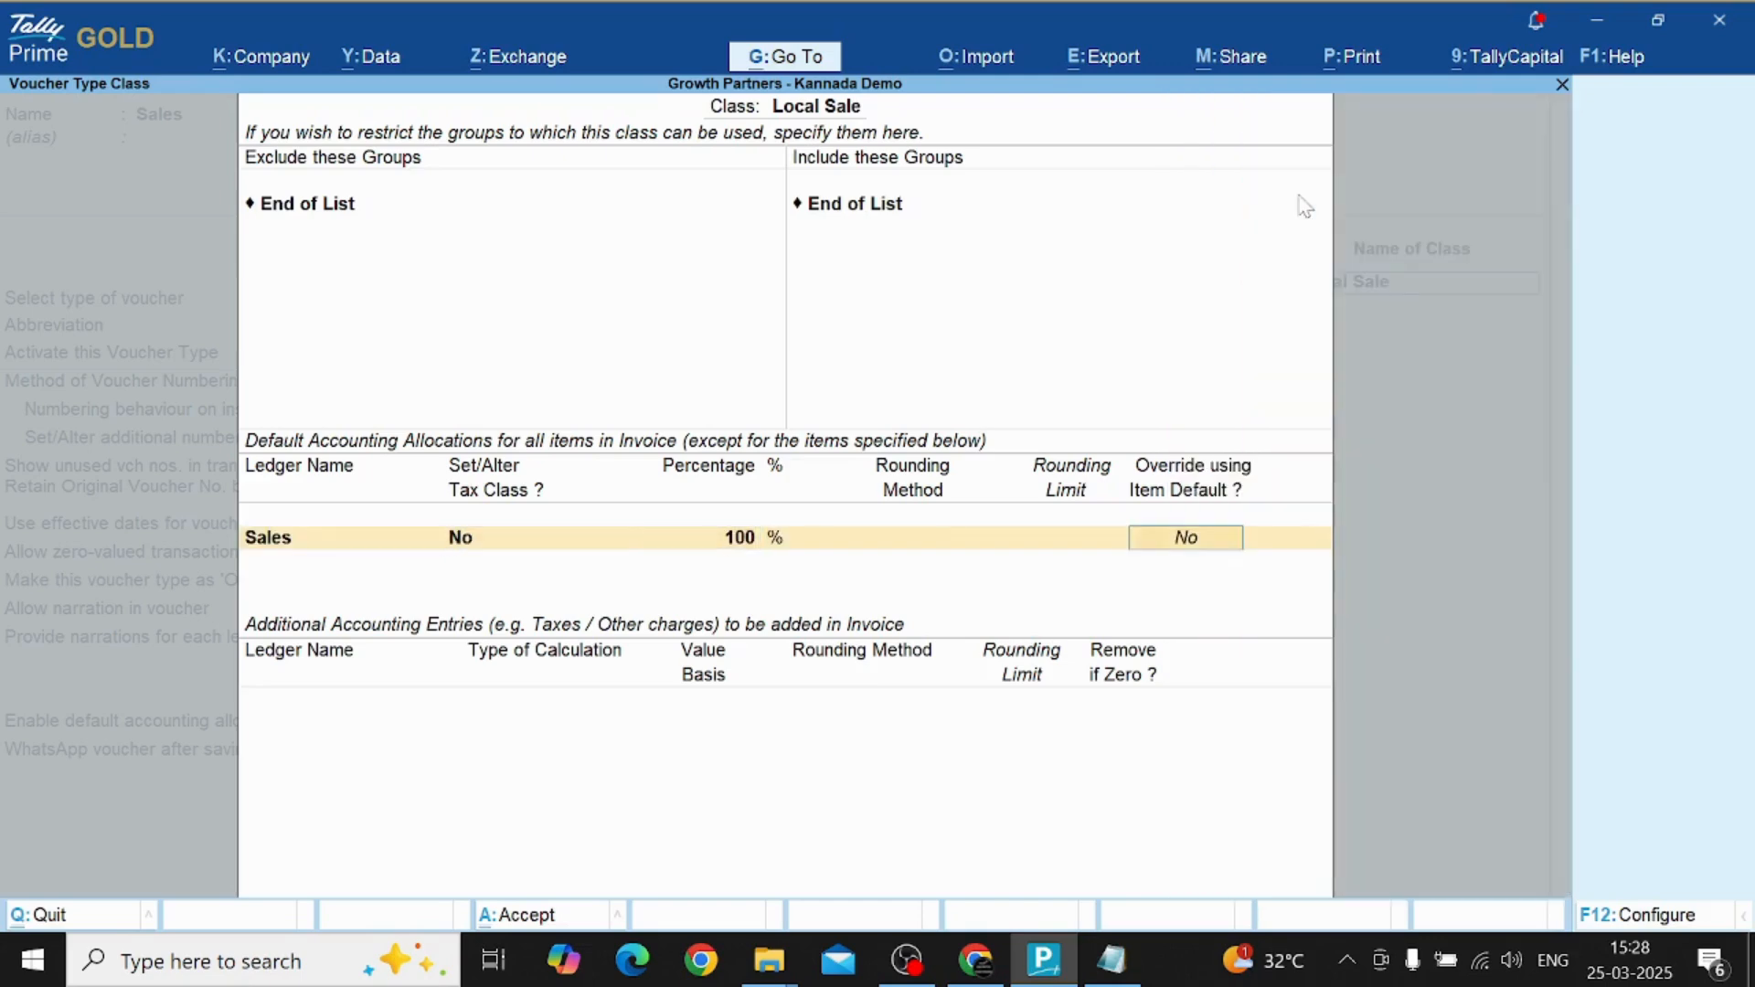
{"action": "key", "text": "Return"}
{"action": "key", "text": "Return"}
Add Output CGST @9% and Output SGST @9% as additional accounting entries of Local Sale, both removed if zero.
{"action": "type", "text": "O"}
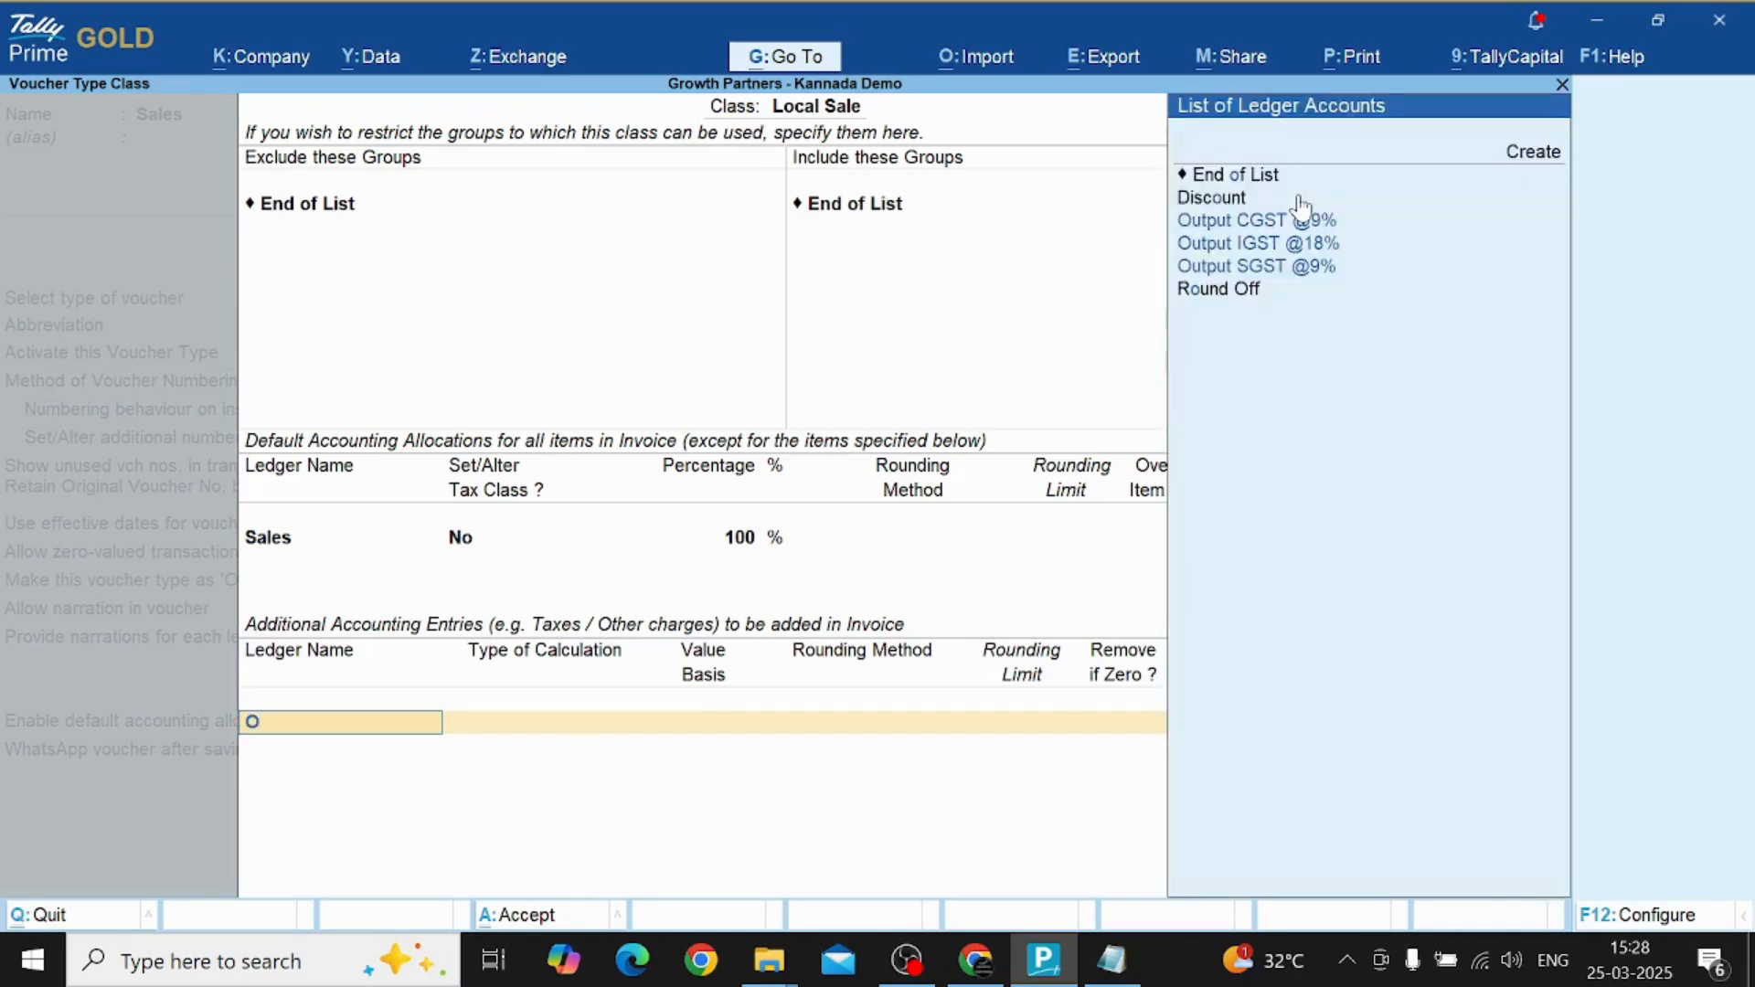
{"action": "left_click", "coordinate": [1305, 218]}
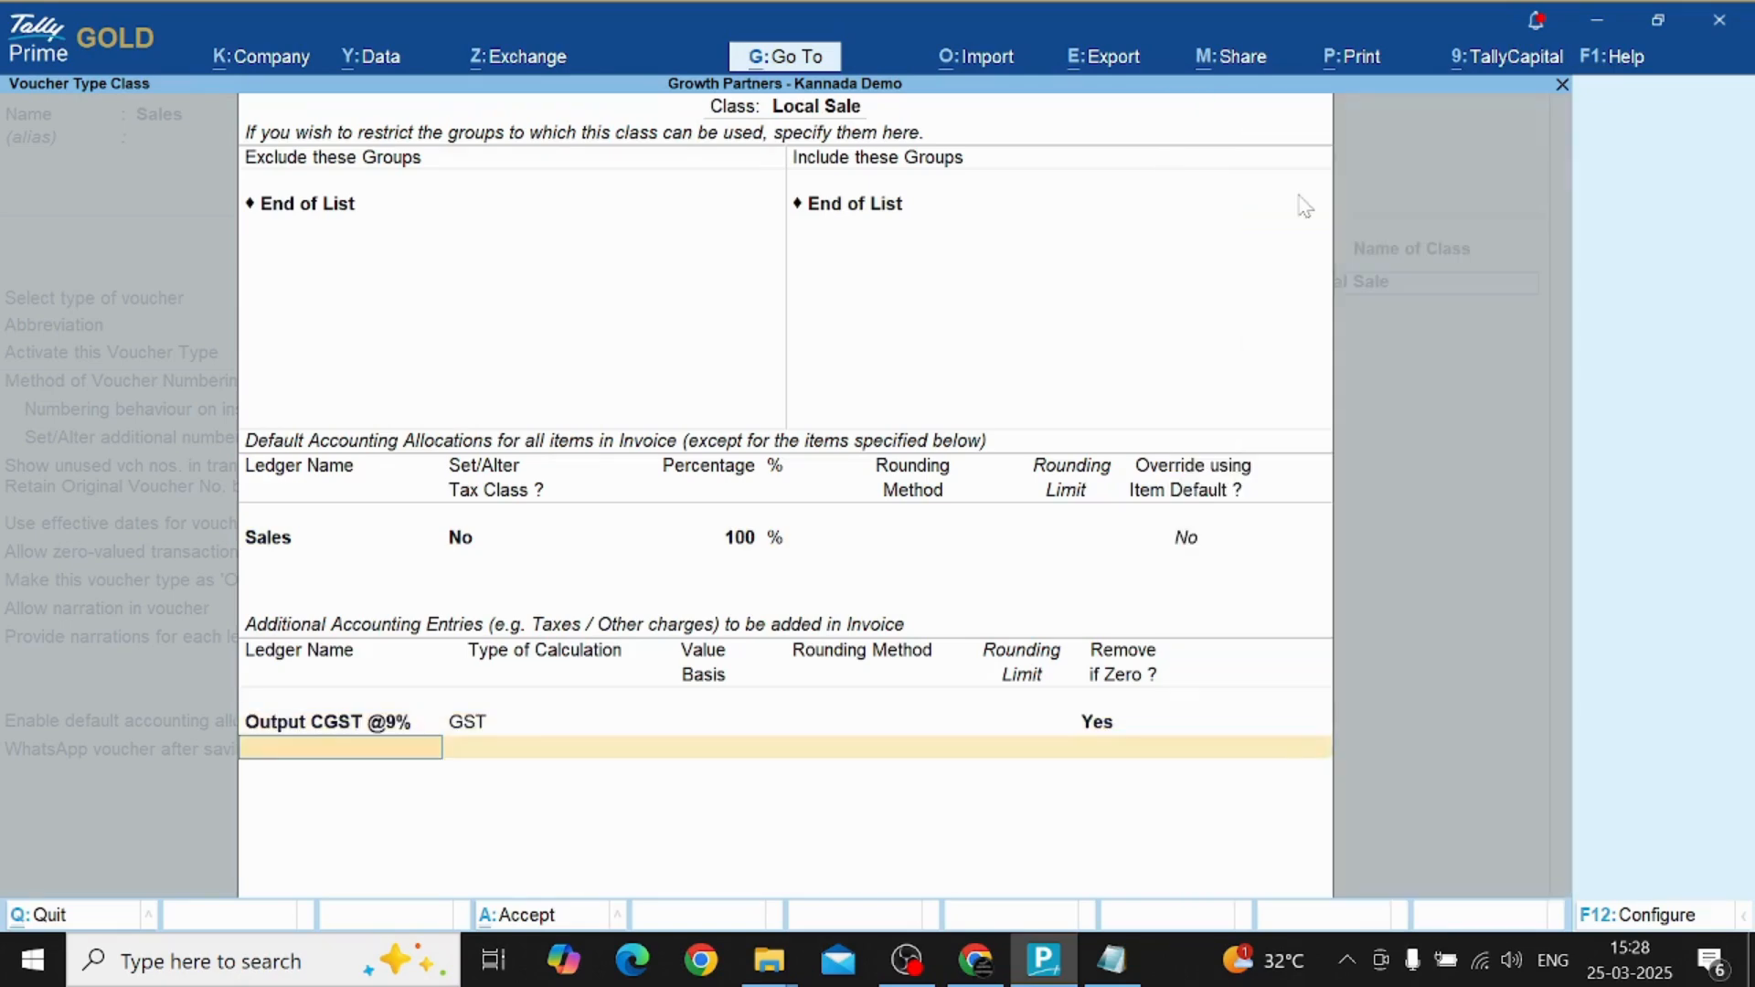
{"action": "type", "text": "Ou"}
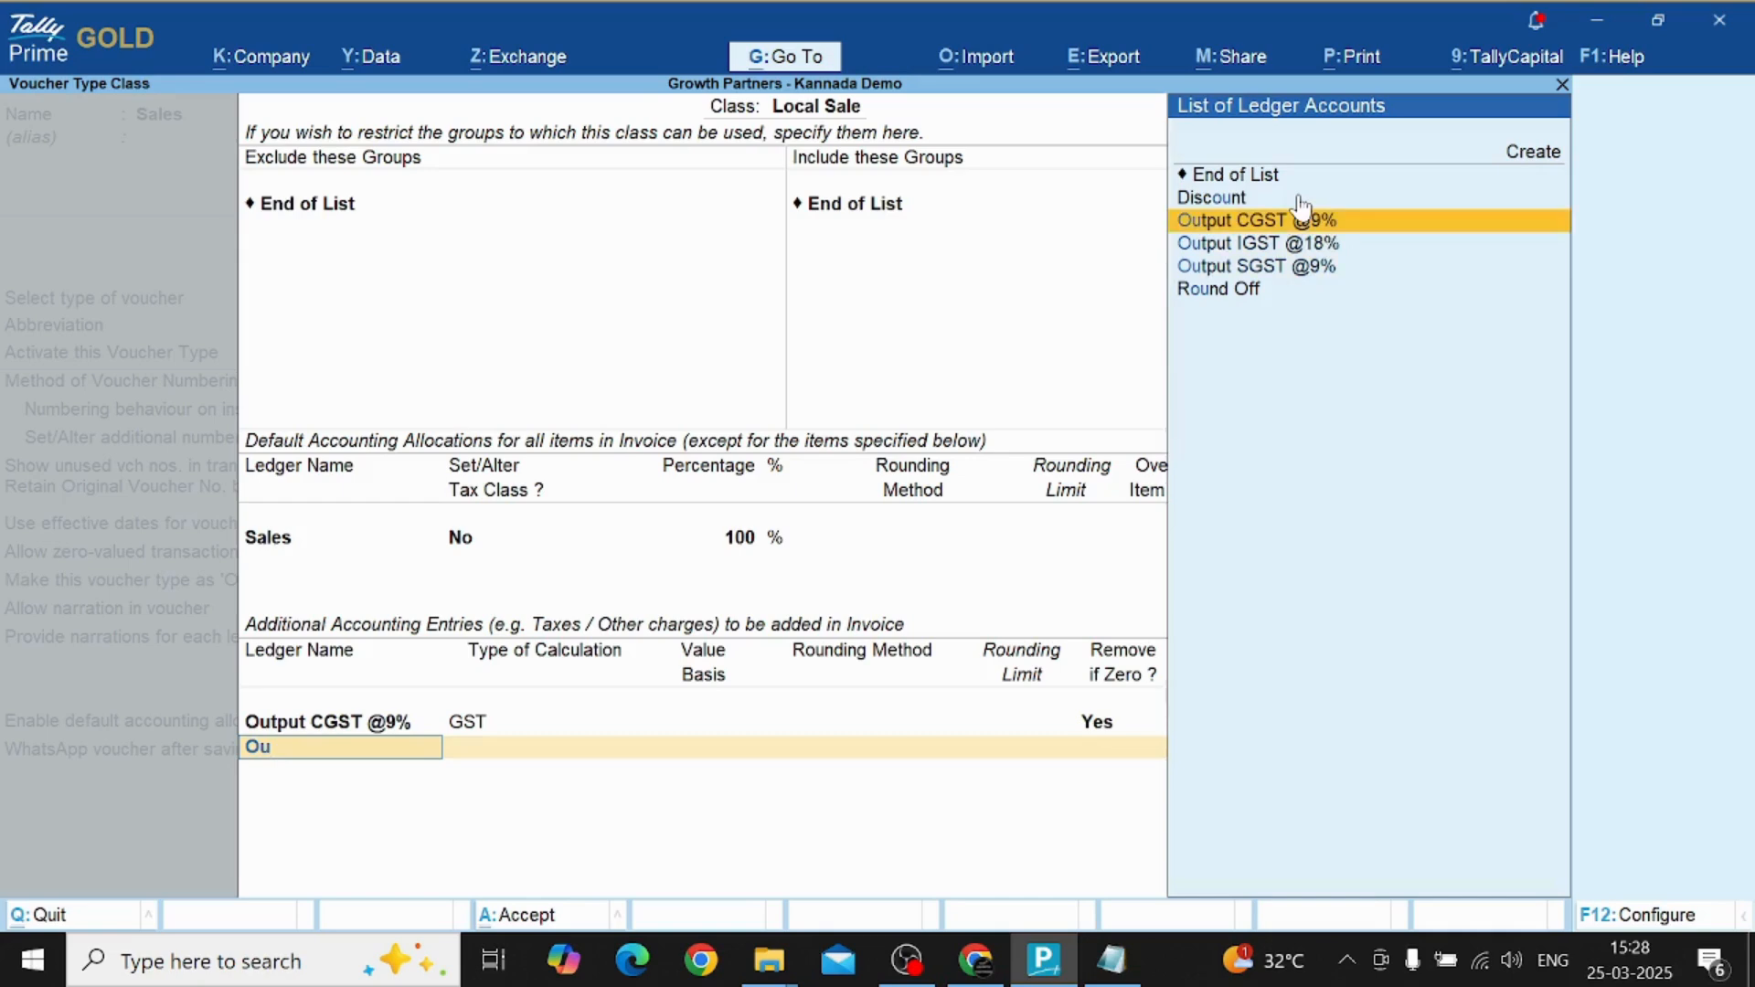
{"action": "key", "text": "Down"}
{"action": "key", "text": "Down"}
{"action": "key", "text": "Return"}
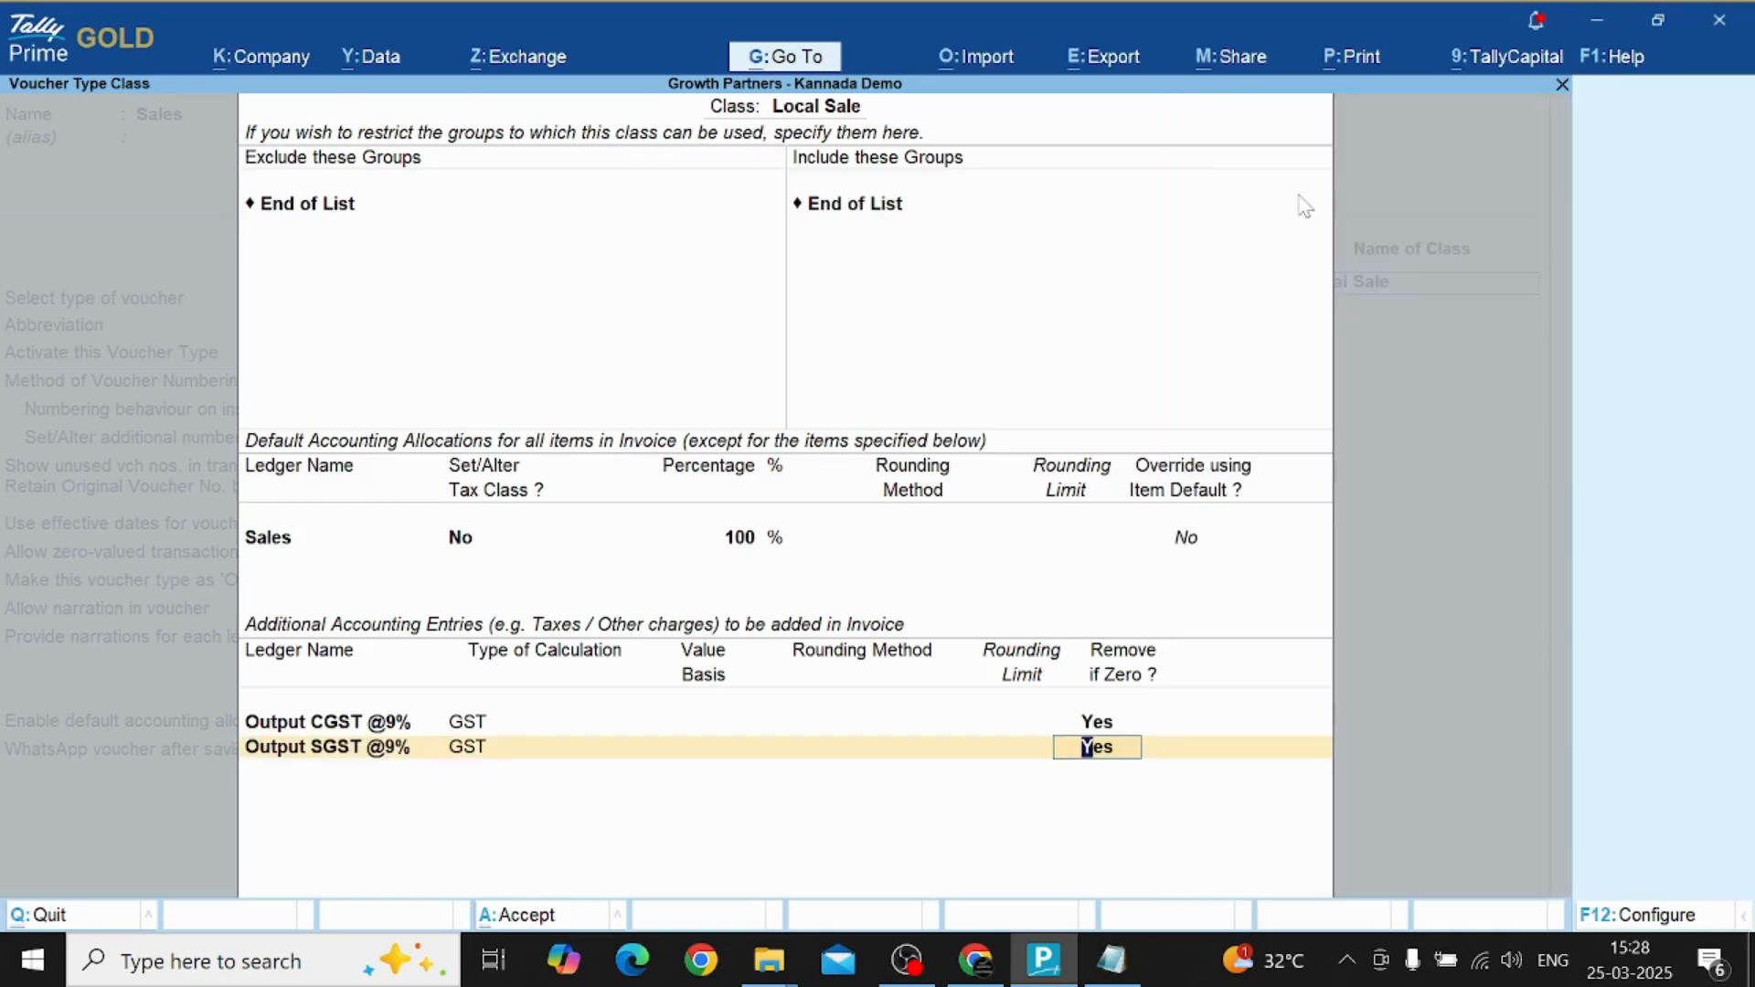
{"action": "key", "text": "Return"}
Add the Round Off ledger to Local Sale's additional entries, calculated As Total Amount Rounding.
{"action": "type", "text": "Ro"}
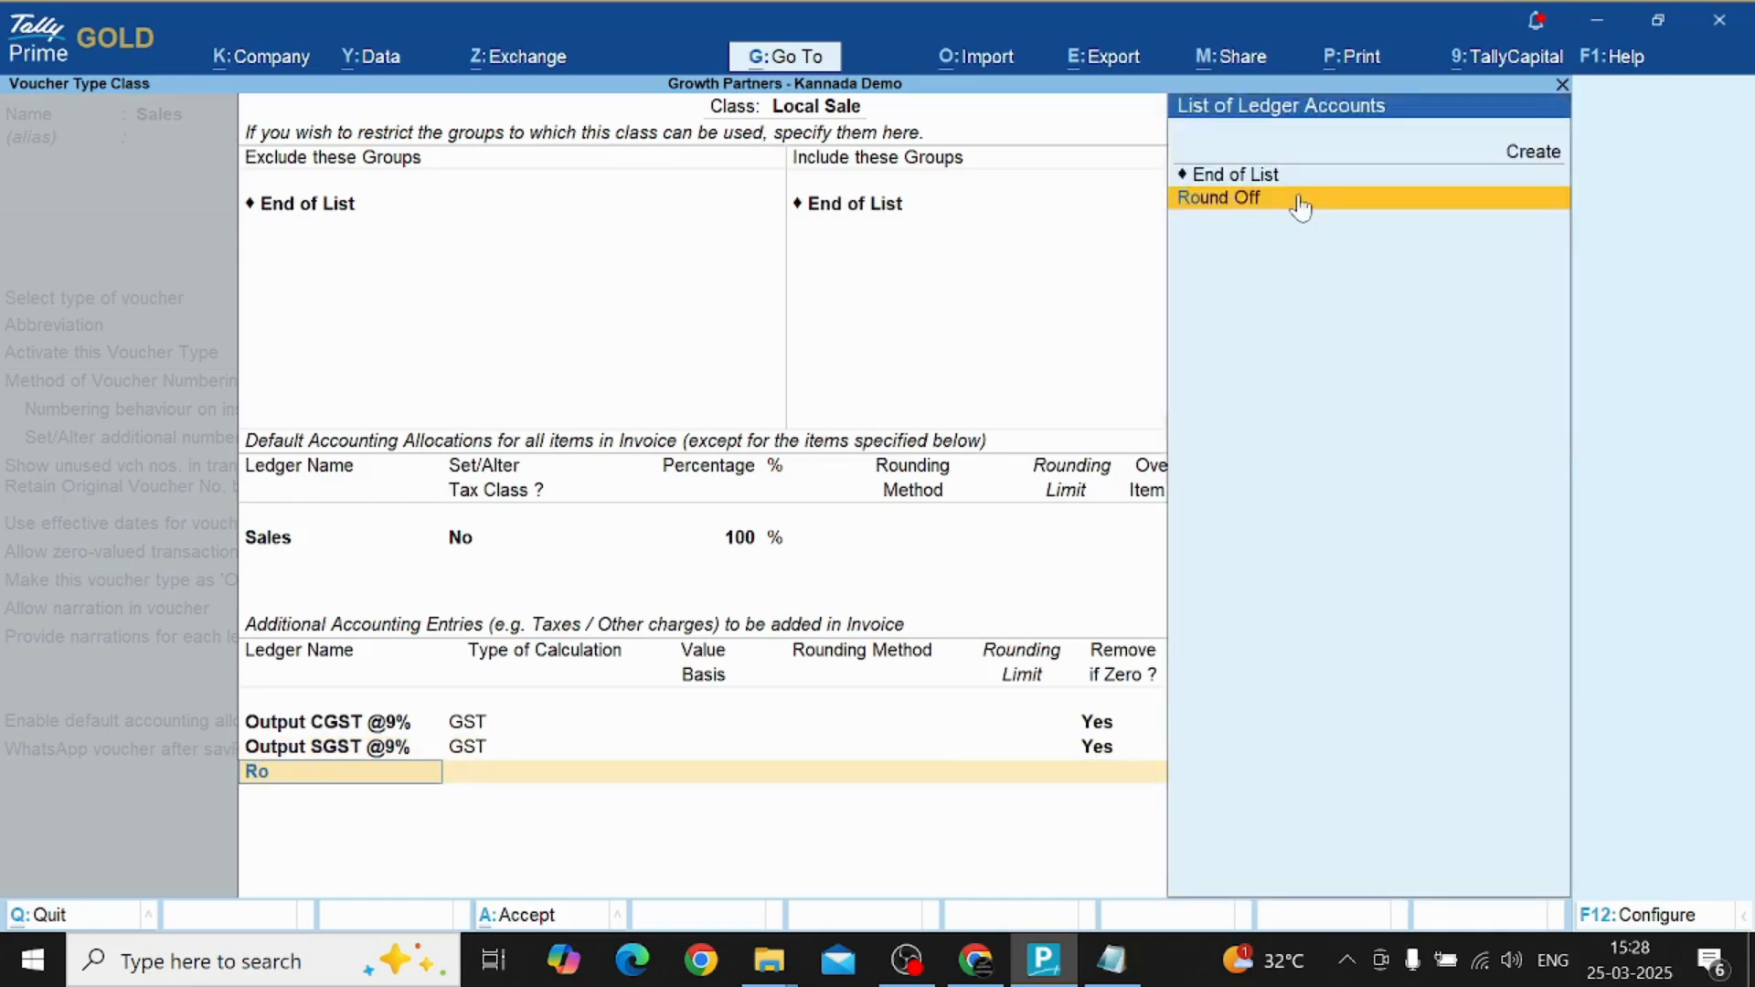
{"action": "key", "text": "Return"}
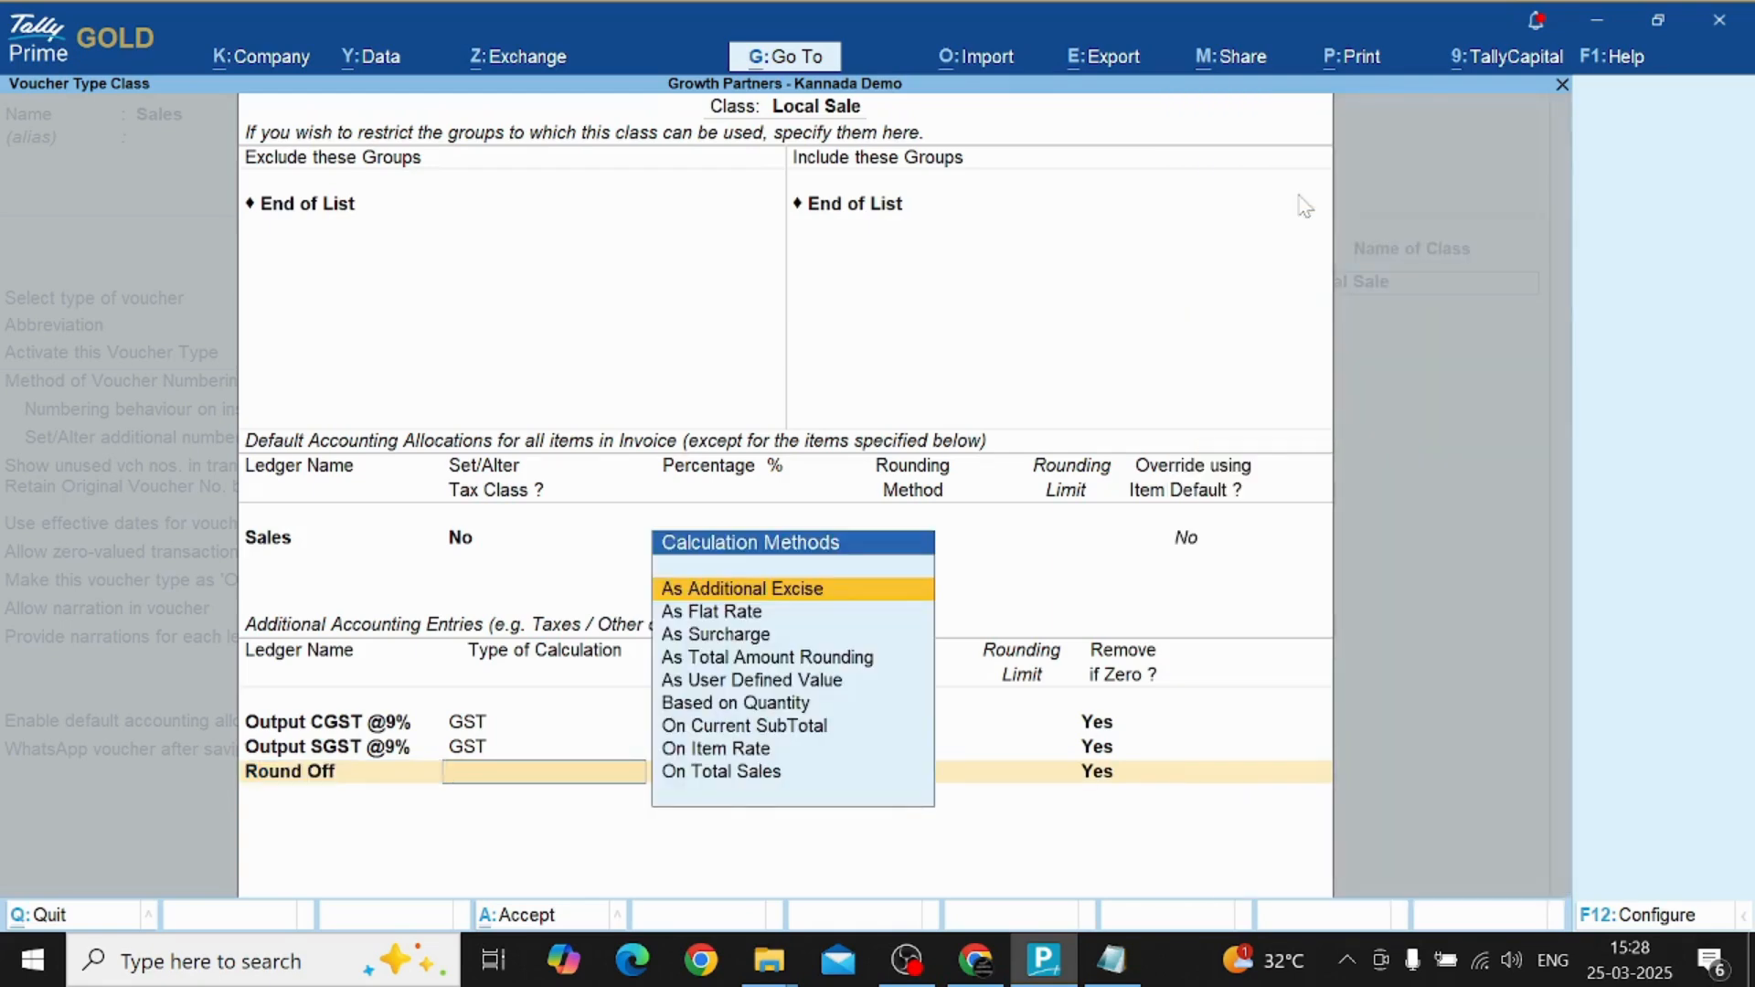
{"action": "key", "text": "Down"}
{"action": "key", "text": "Down"}
{"action": "key", "text": "Down"}
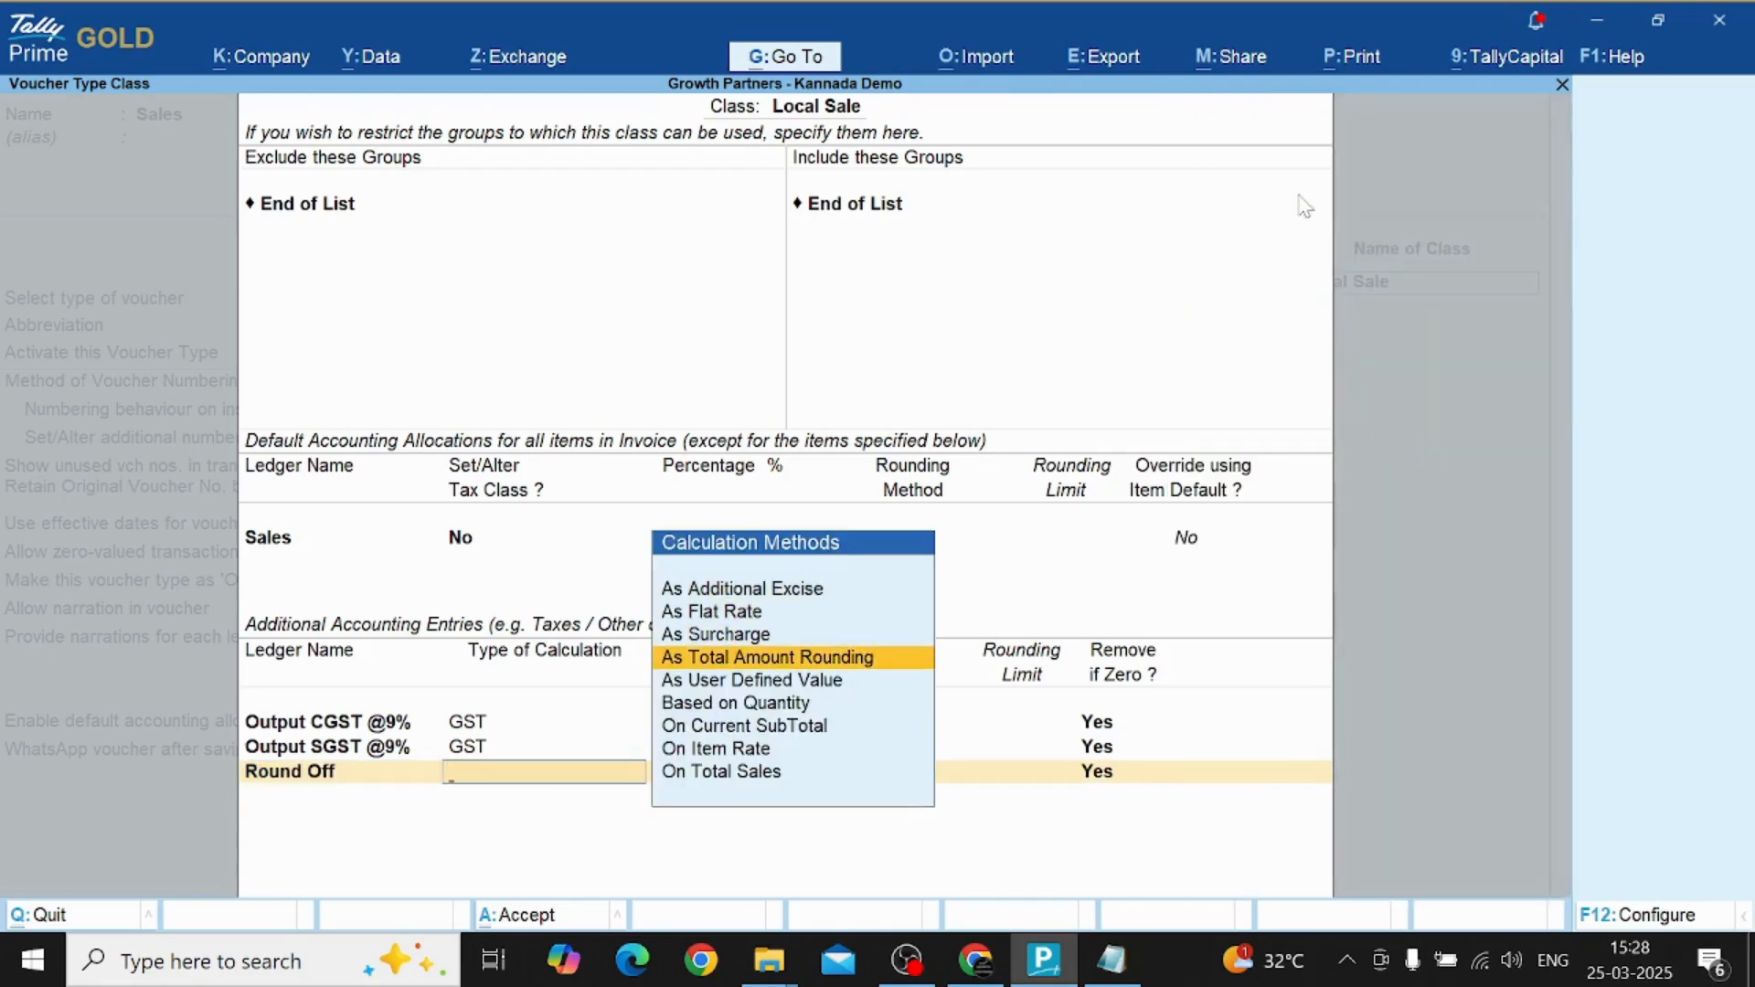
{"action": "key", "text": "Return"}
Set Local Sale's Round Off entry to Normal Rounding with limit 0, removed if zero, and finish the class.
{"action": "key", "text": "Down"}
{"action": "key", "text": "Down"}
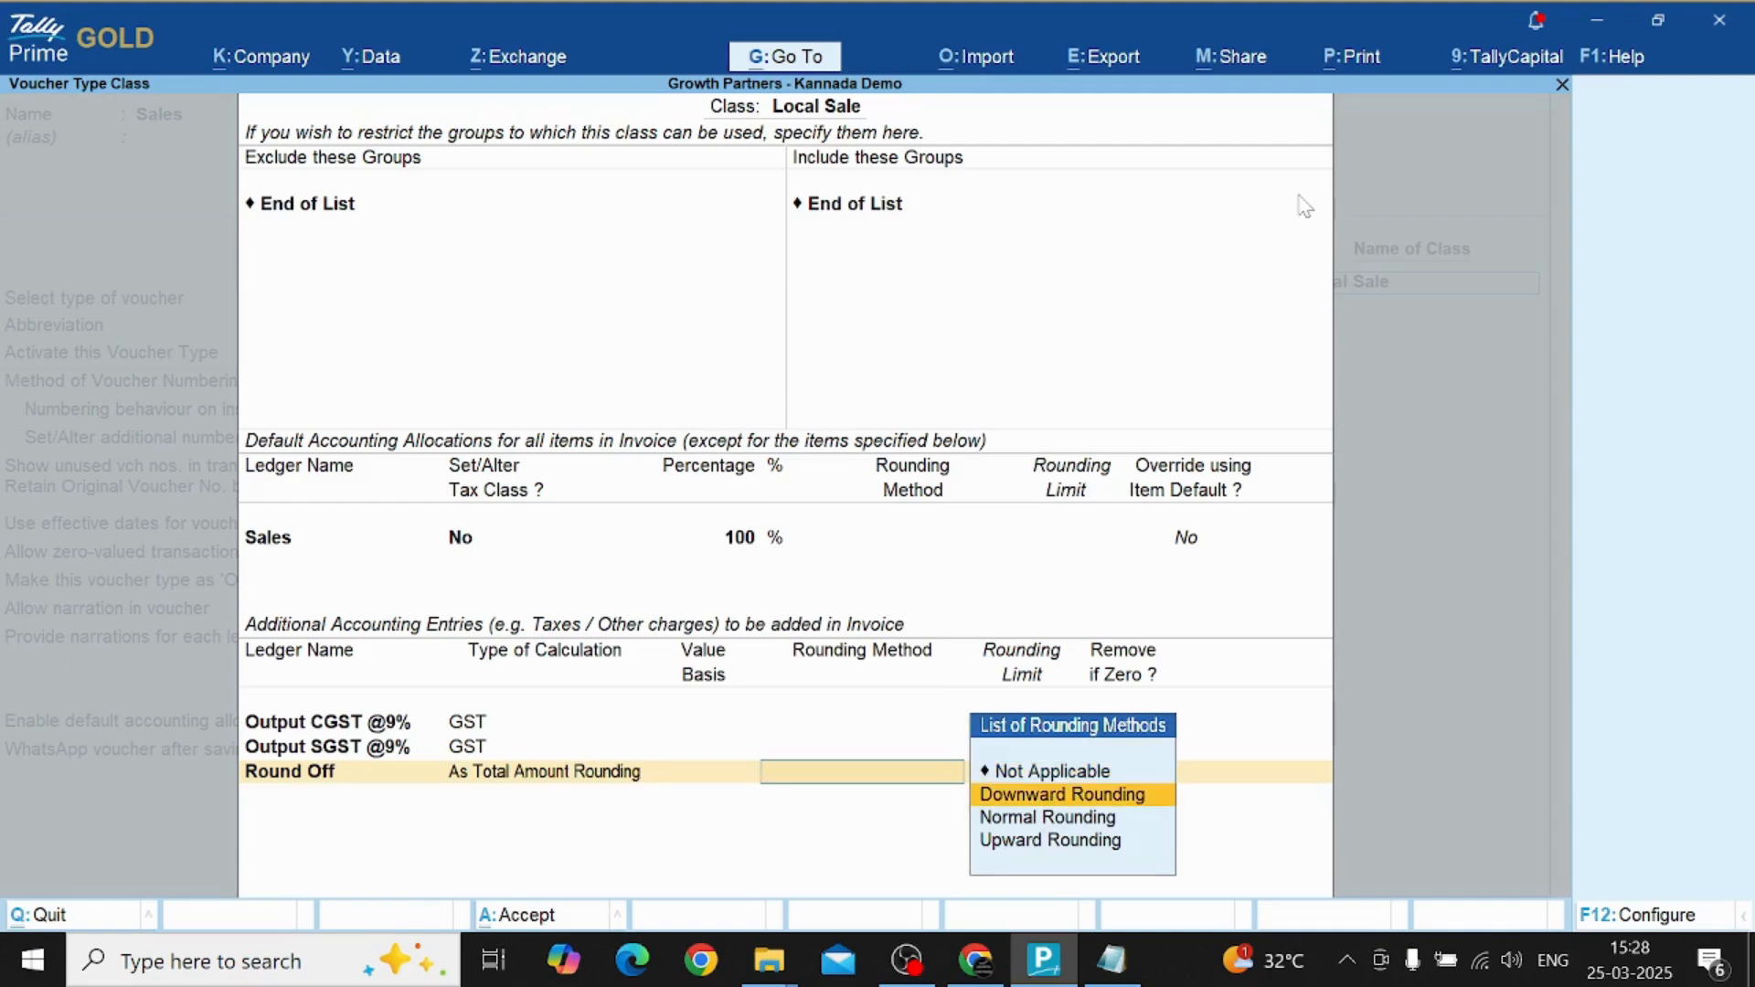
{"action": "key", "text": "Return"}
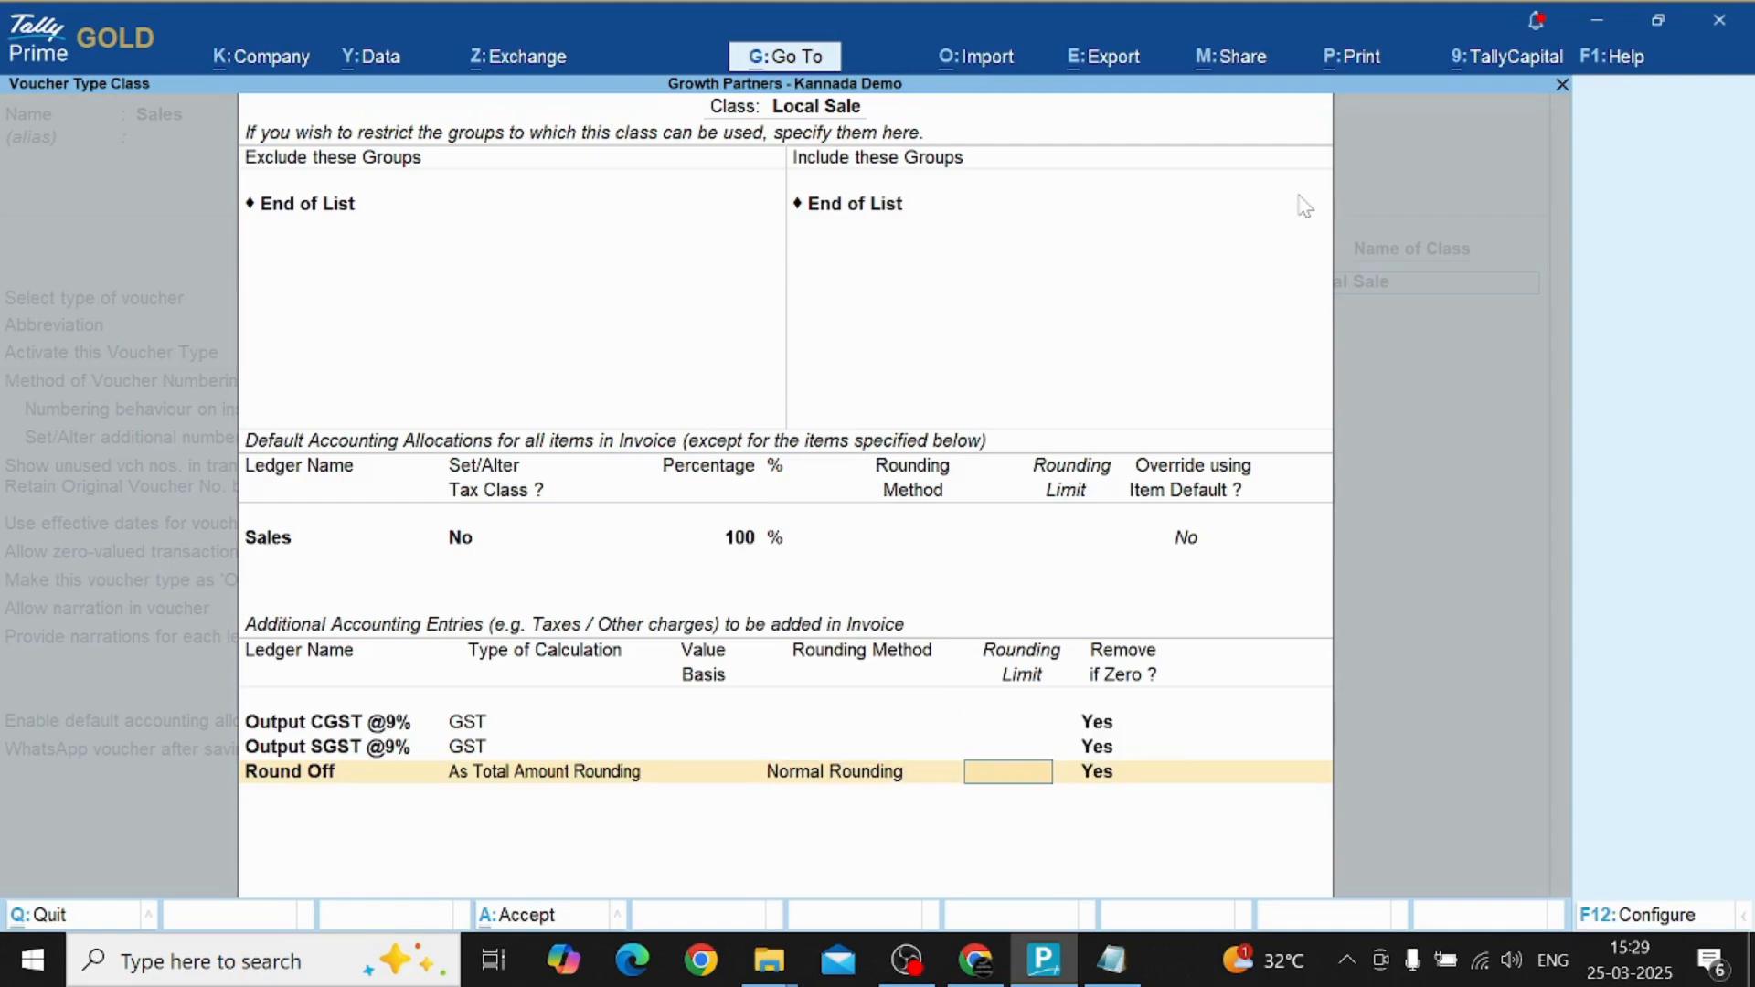
{"action": "type", "text": "0"}
{"action": "key", "text": "Return"}
{"action": "key", "text": "Return"}
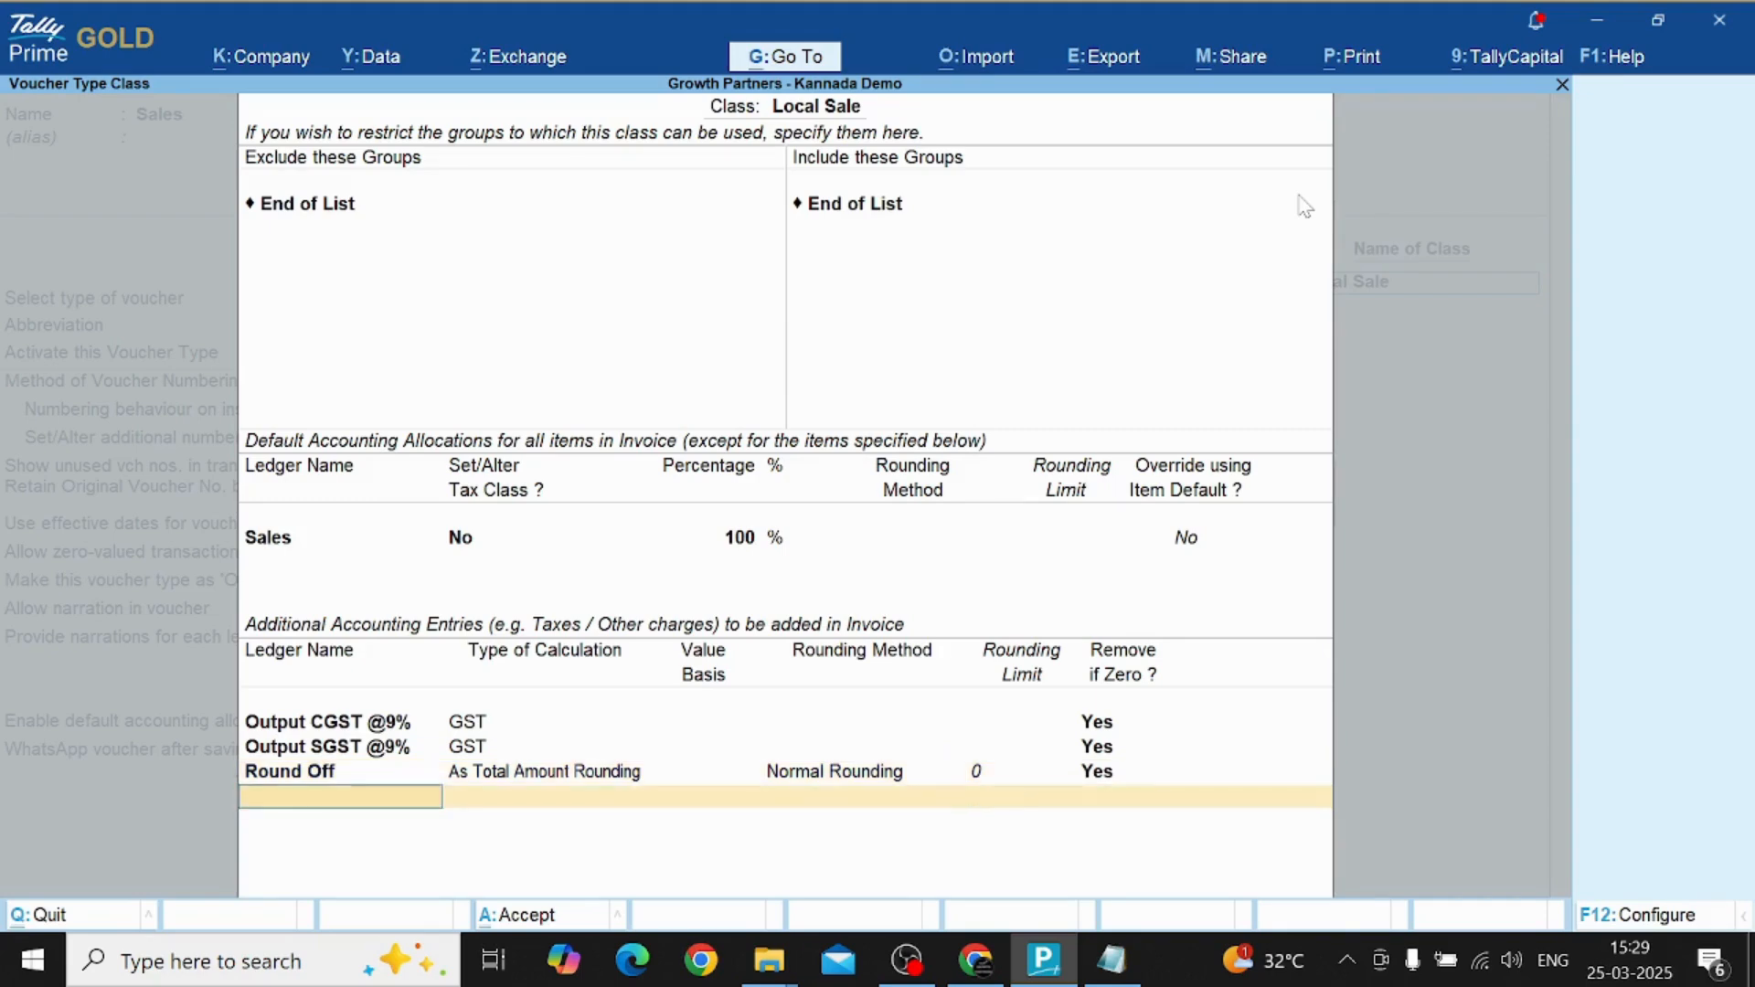
{"action": "key", "text": "Return"}
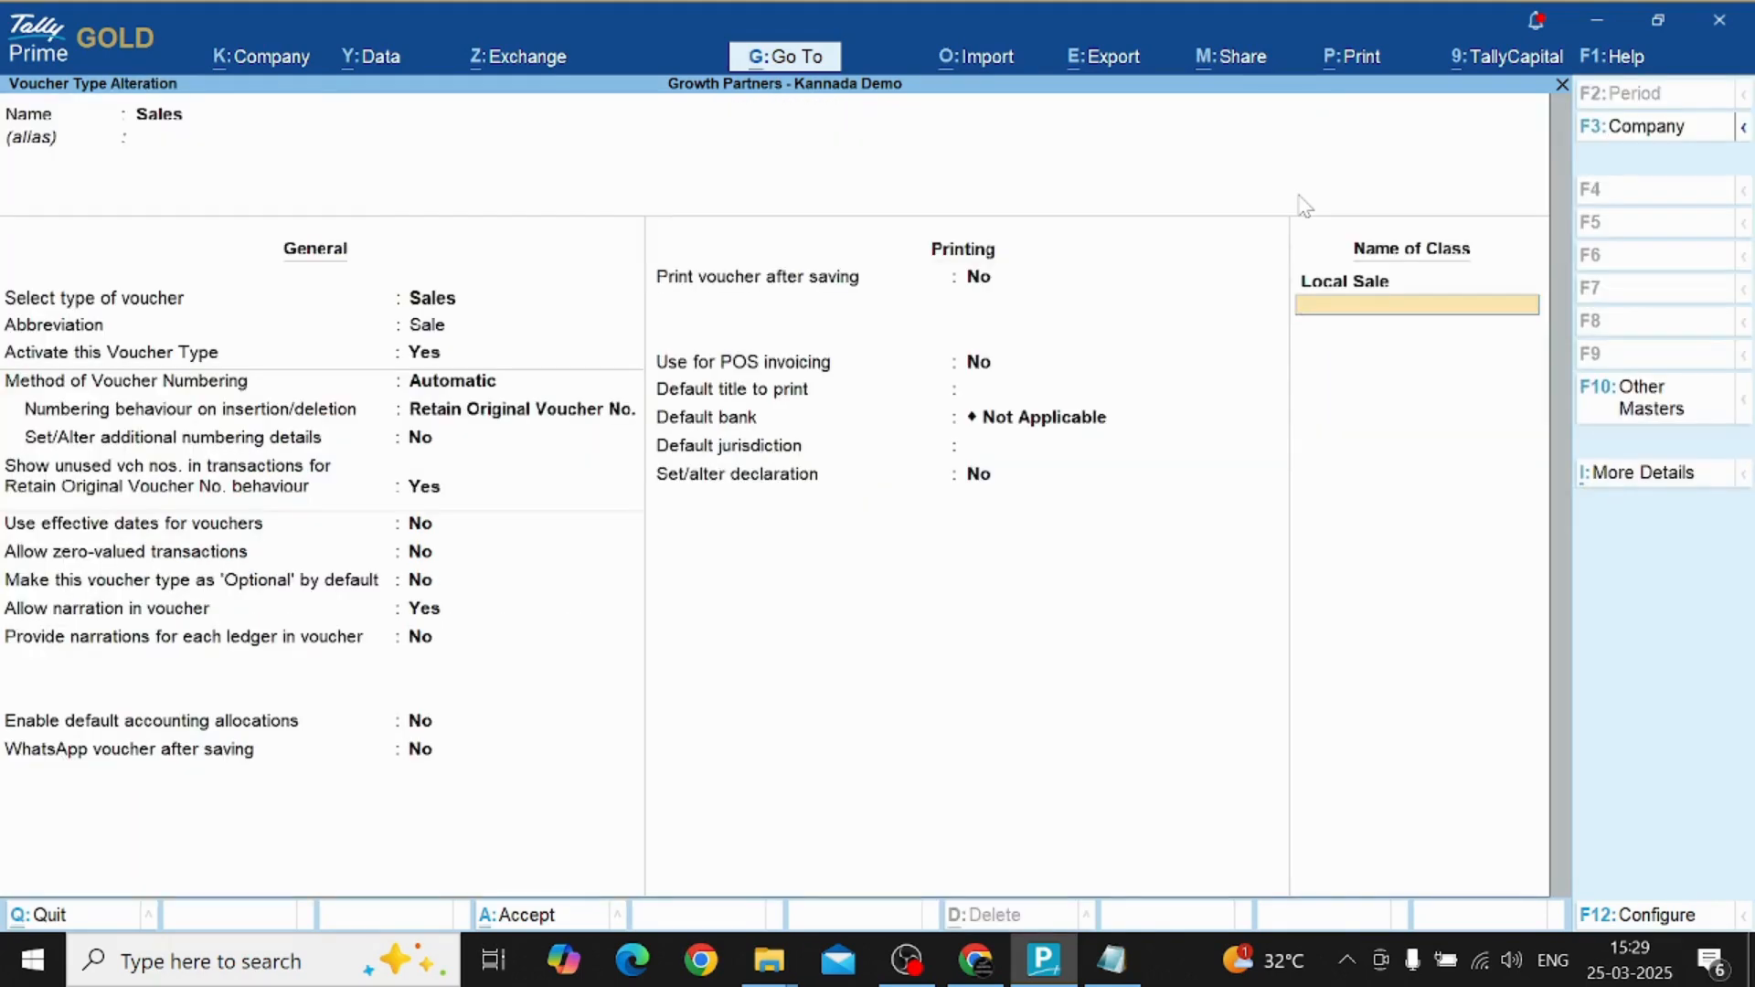
Add a second voucher class named Interstate Sale with no excluded or included groups.
{"action": "type", "text": "Interstate Sale"}
{"action": "key", "text": "Return"}
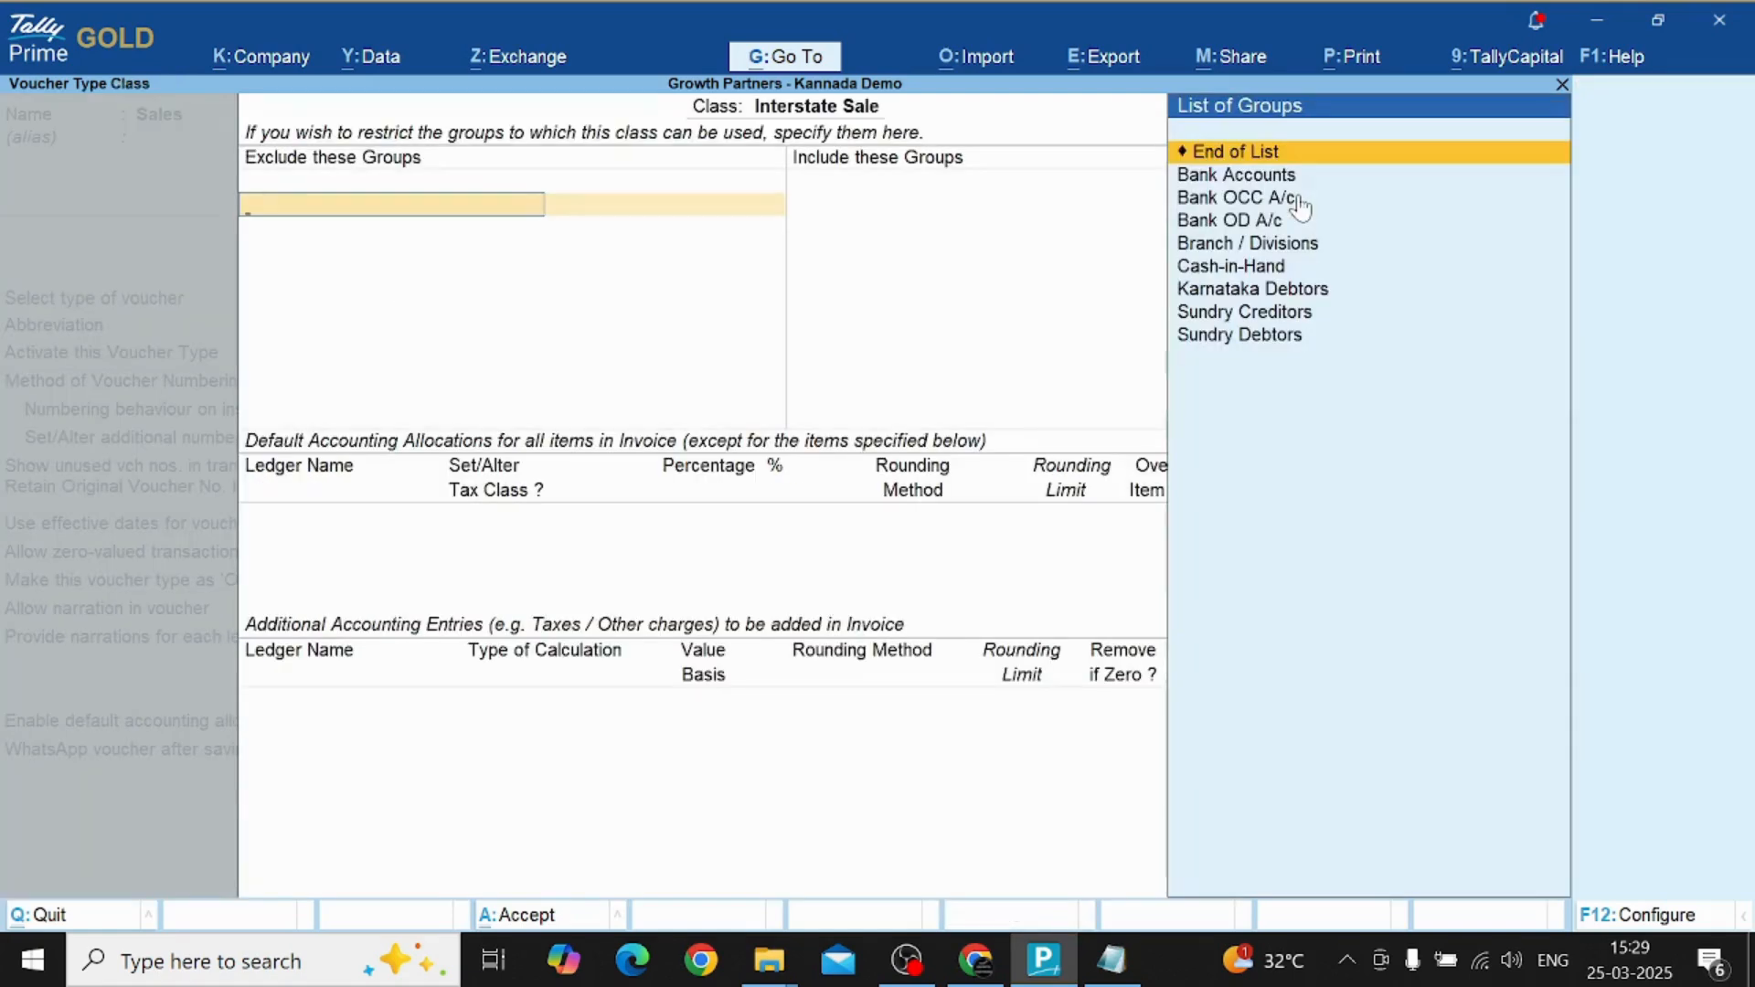
{"action": "key", "text": "Return"}
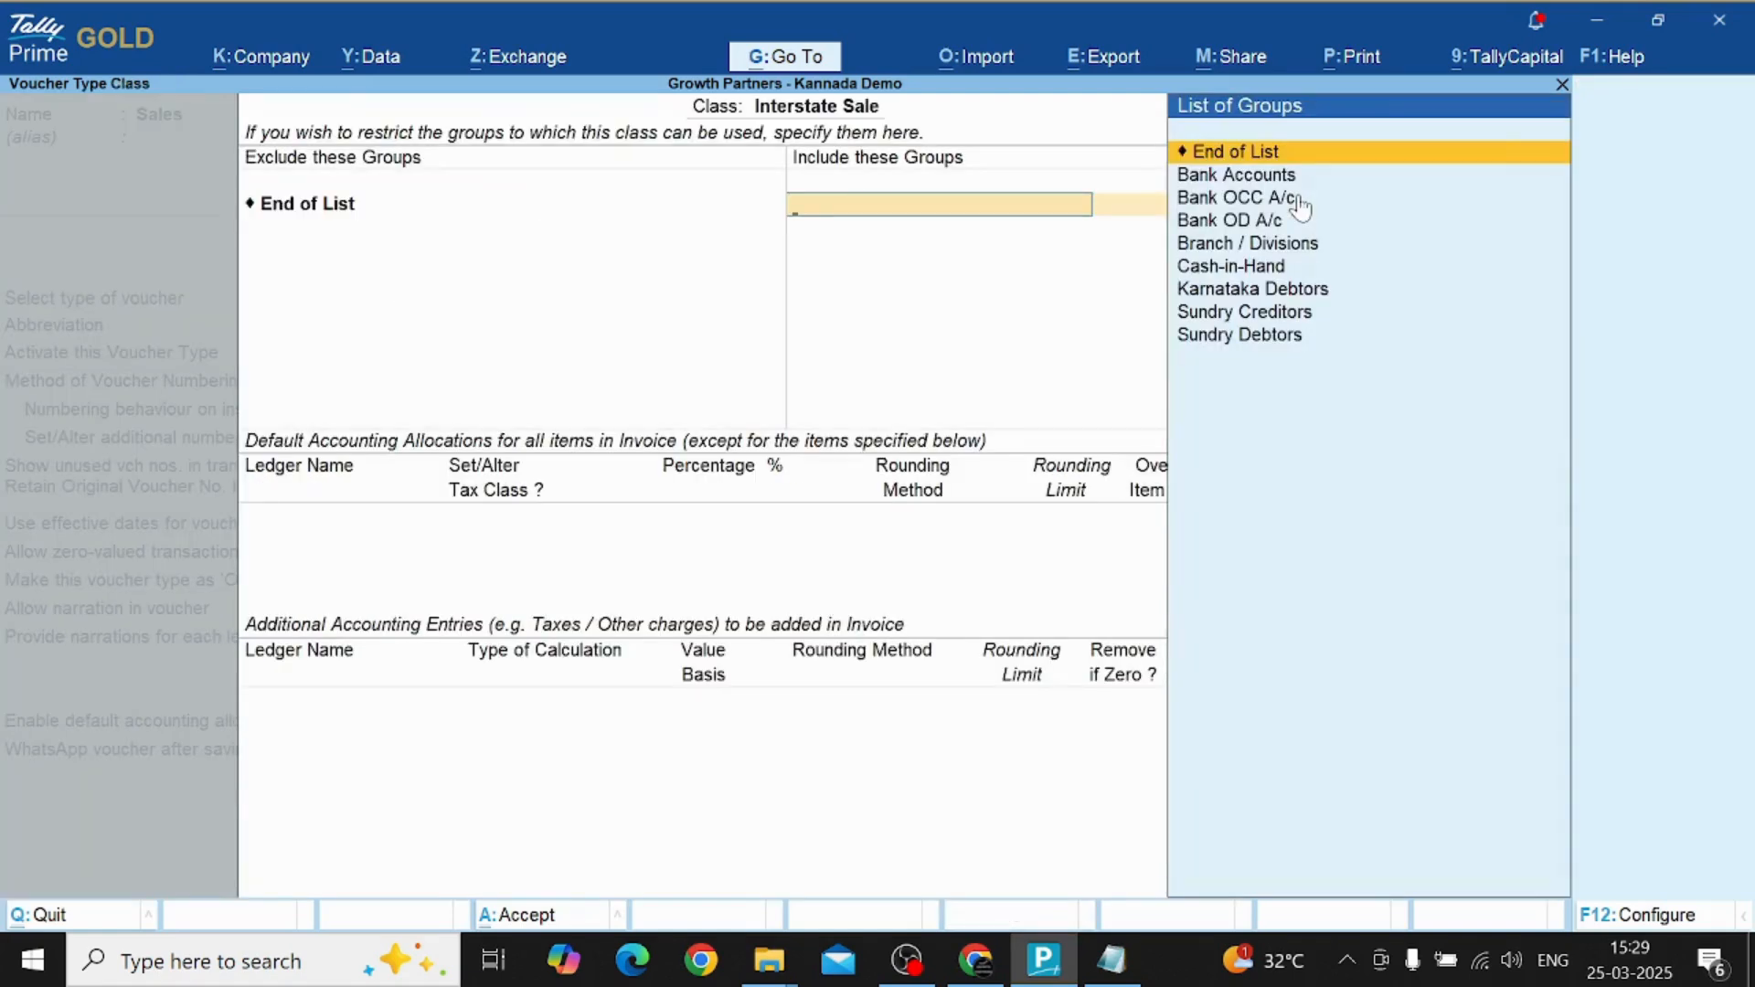
{"action": "key", "text": "Return"}
Set the Sales ledger as Interstate Sale's default accounting allocation at 100%, with no tax class and no item-default override.
{"action": "key", "text": "Return"}
{"action": "key", "text": "Return"}
{"action": "key", "text": "Return"}
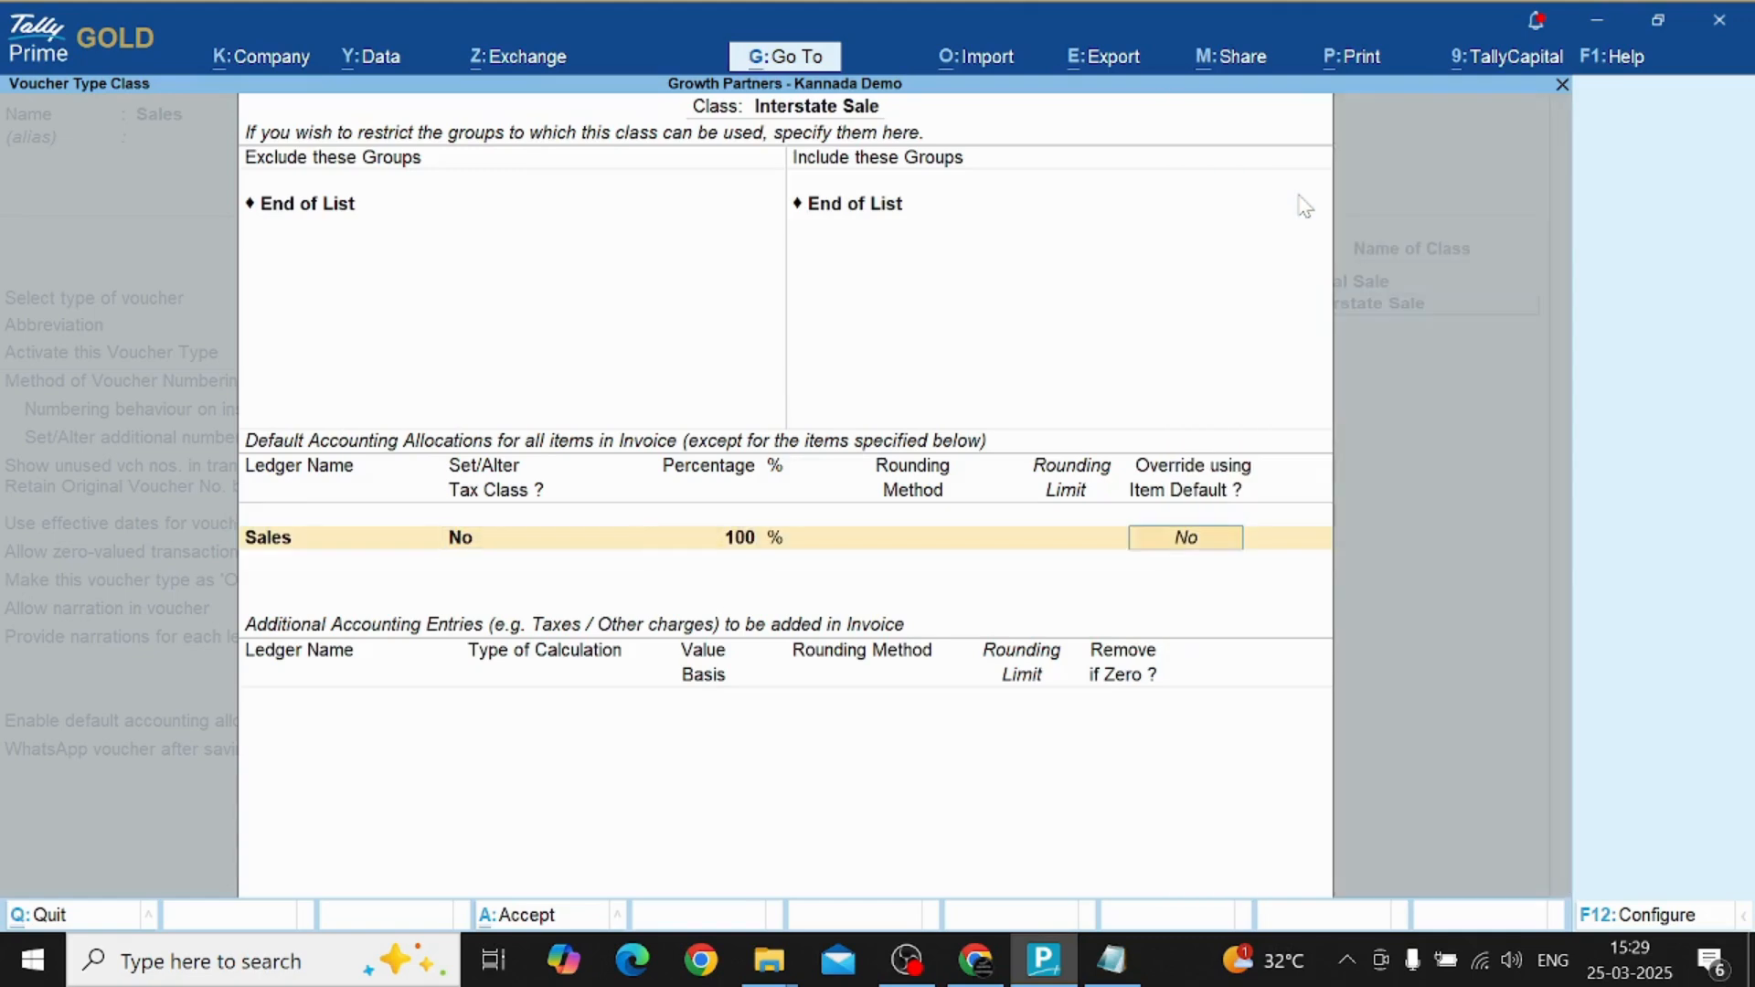
{"action": "key", "text": "Return"}
{"action": "type", "text": "O"}
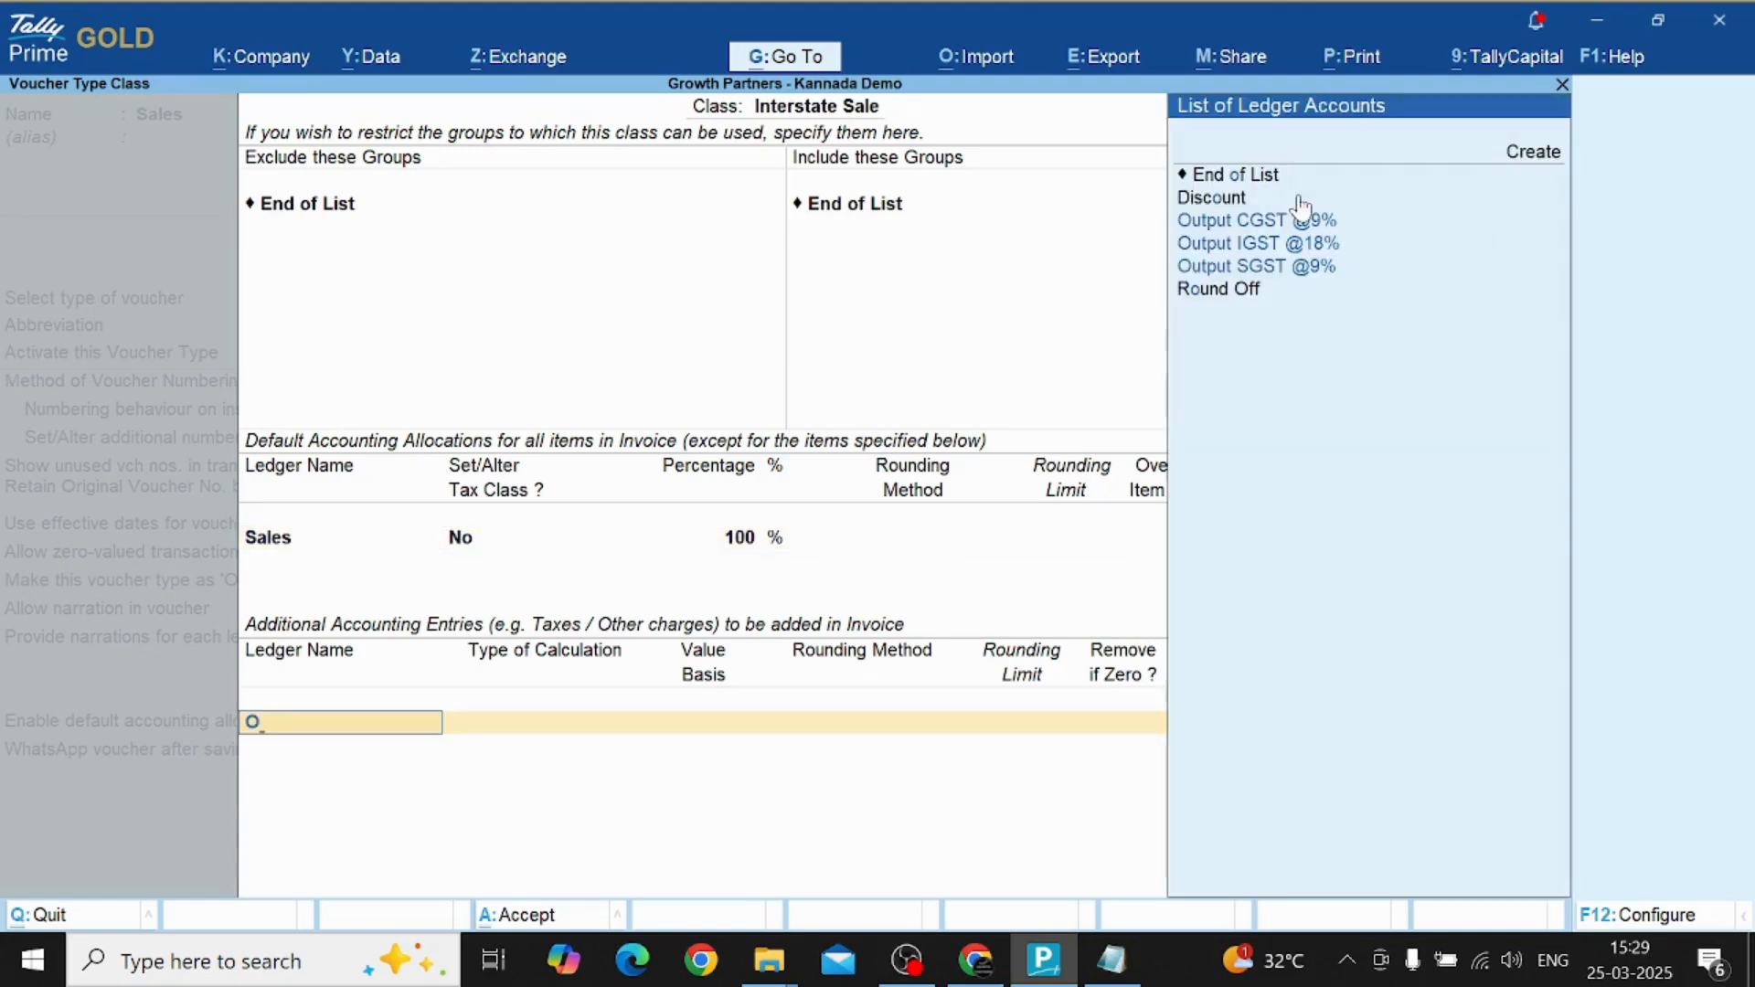
{"action": "key", "text": "Down"}
{"action": "key", "text": "Down"}
{"action": "key", "text": "Return"}
{"action": "key", "text": "Return"}
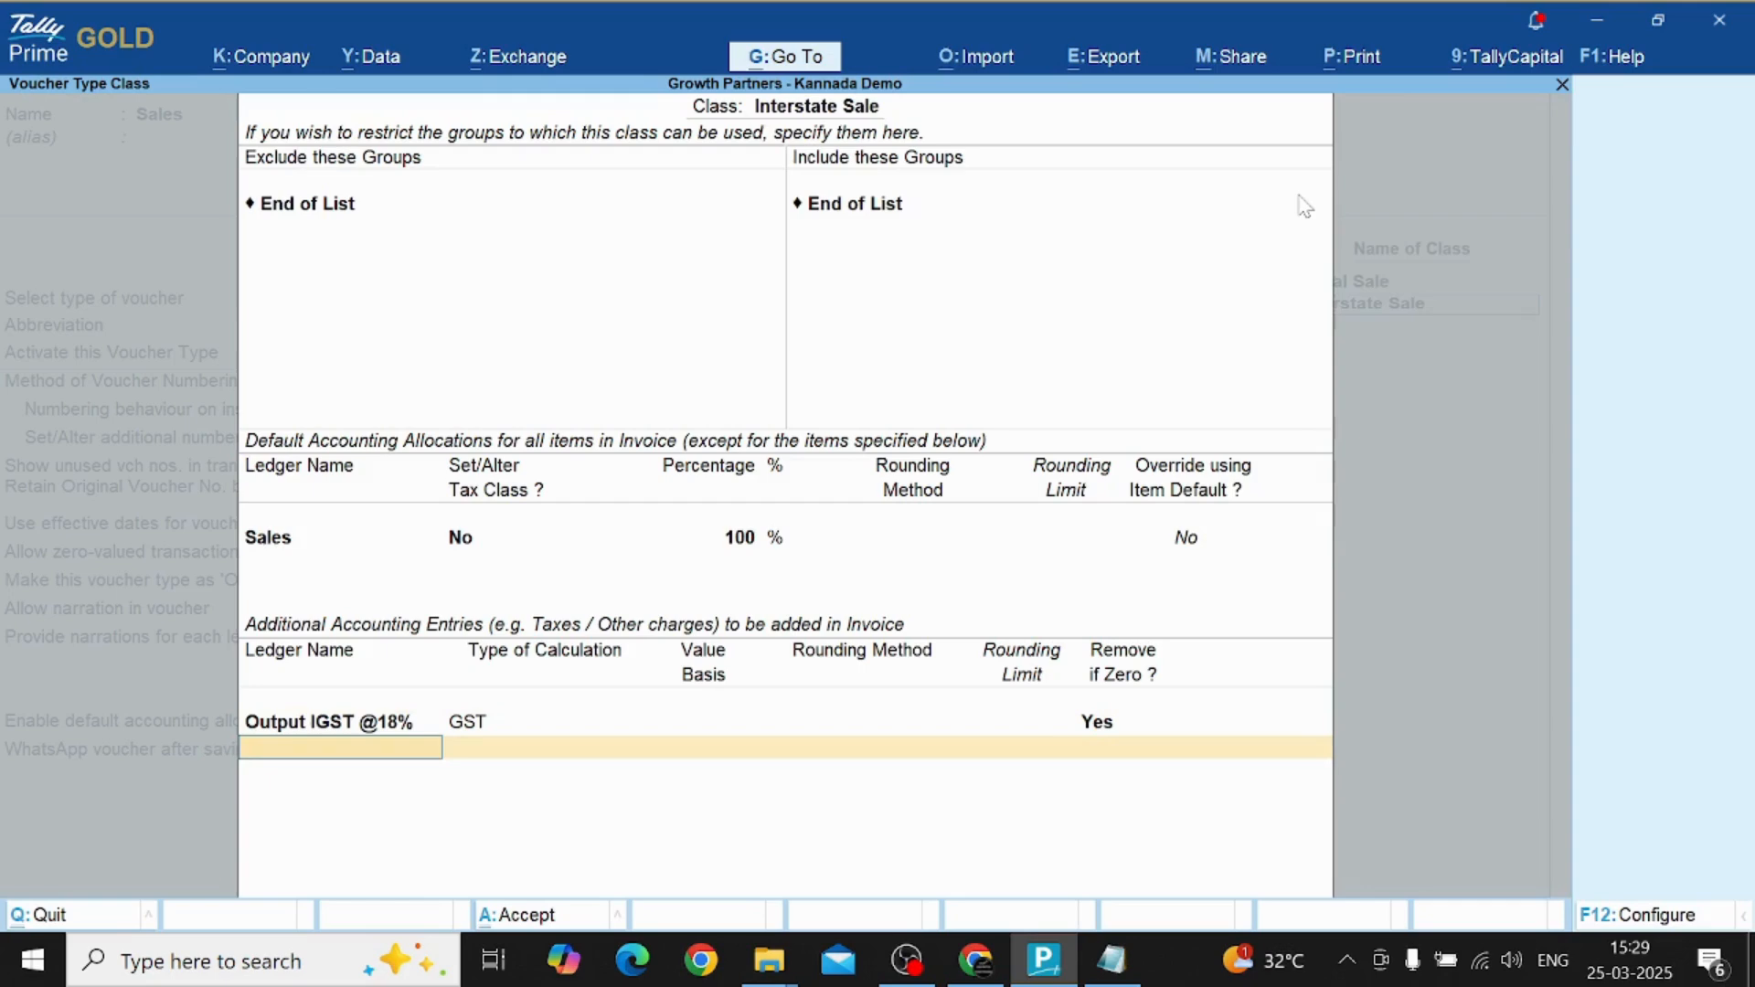
Add the Round Off ledger to Interstate Sale's additional entries, calculated As Total Amount Rounding.
{"action": "type", "text": "Ro"}
{"action": "key", "text": "Return"}
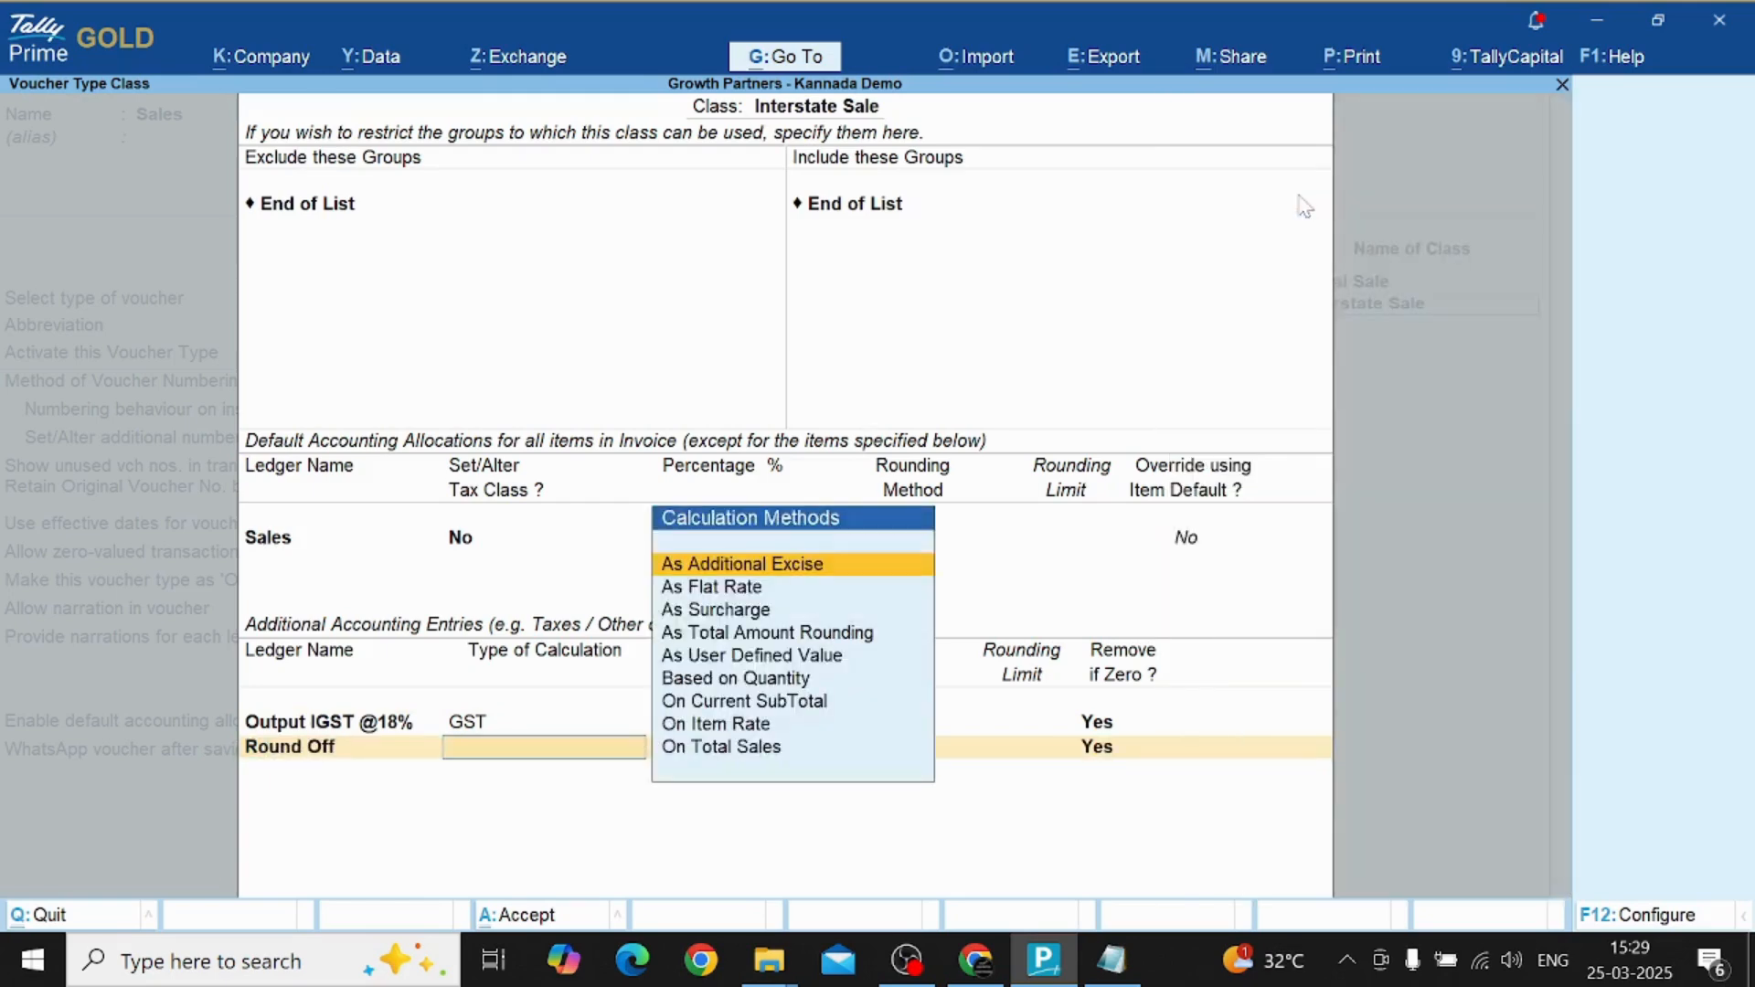
{"action": "key", "text": "Down"}
{"action": "key", "text": "Down"}
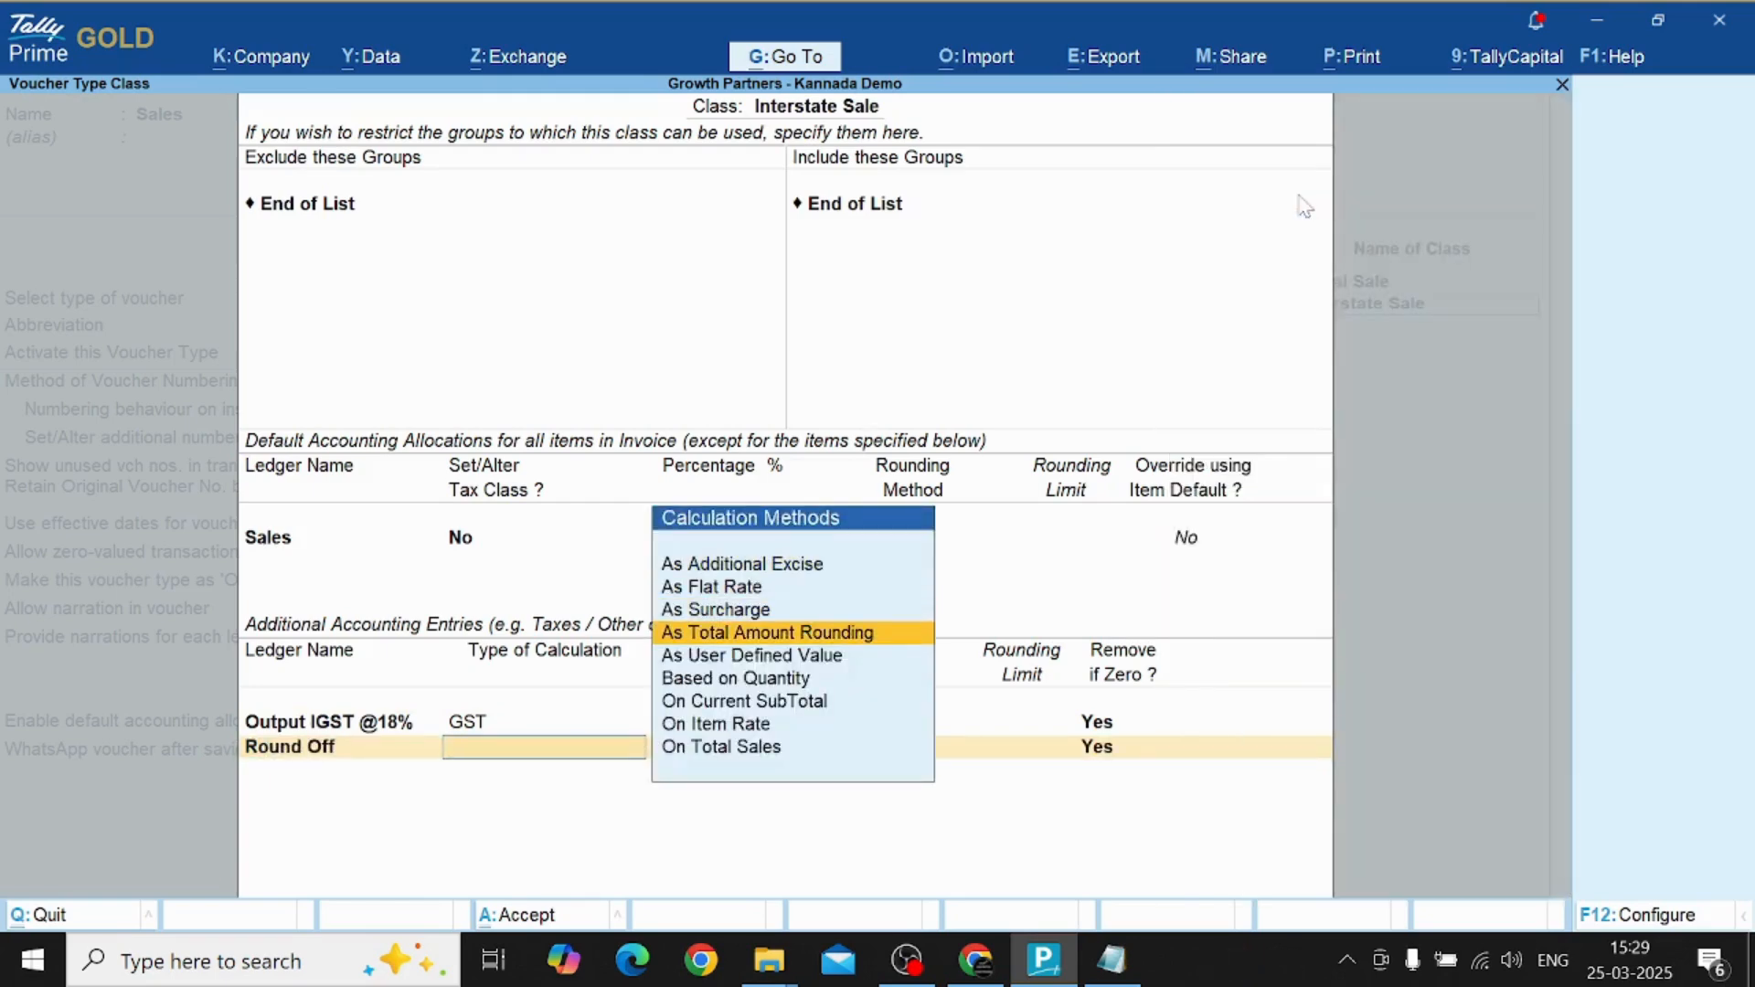
{"action": "key", "text": "Return"}
Set Interstate Sale's Round Off entry to Normal Rounding with limit 0, removed if zero, and finish the class.
{"action": "key", "text": "Down"}
{"action": "key", "text": "Down"}
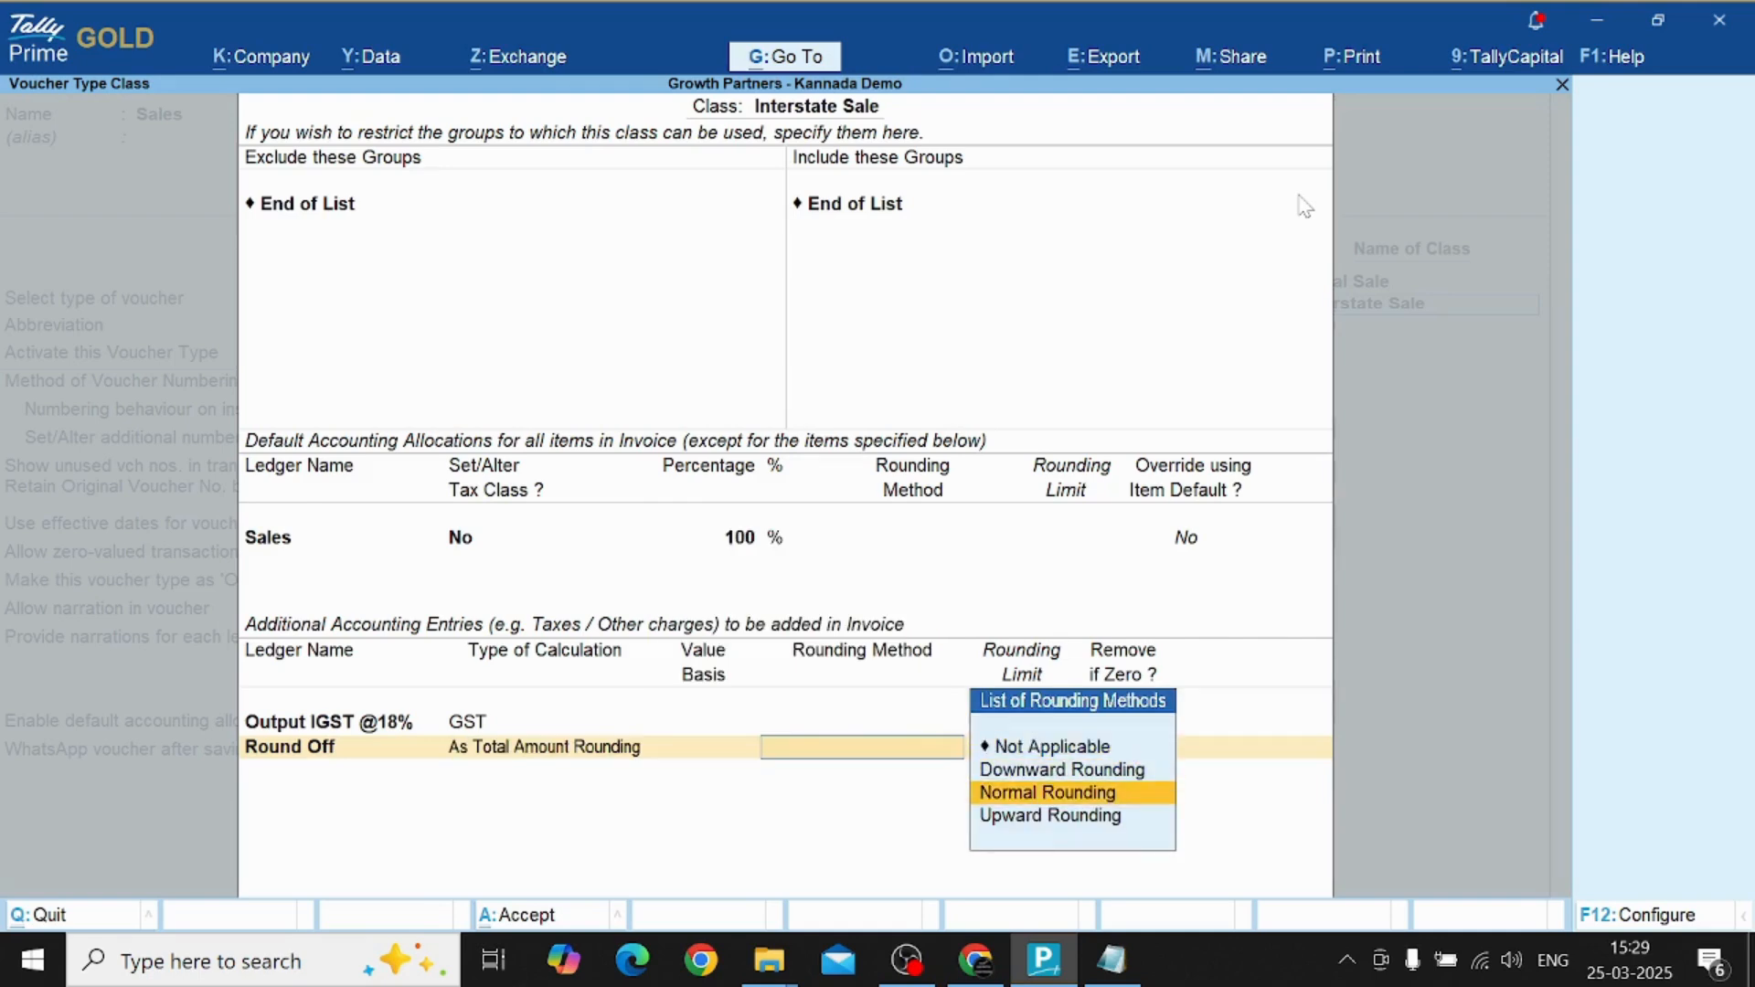
{"action": "key", "text": "Return"}
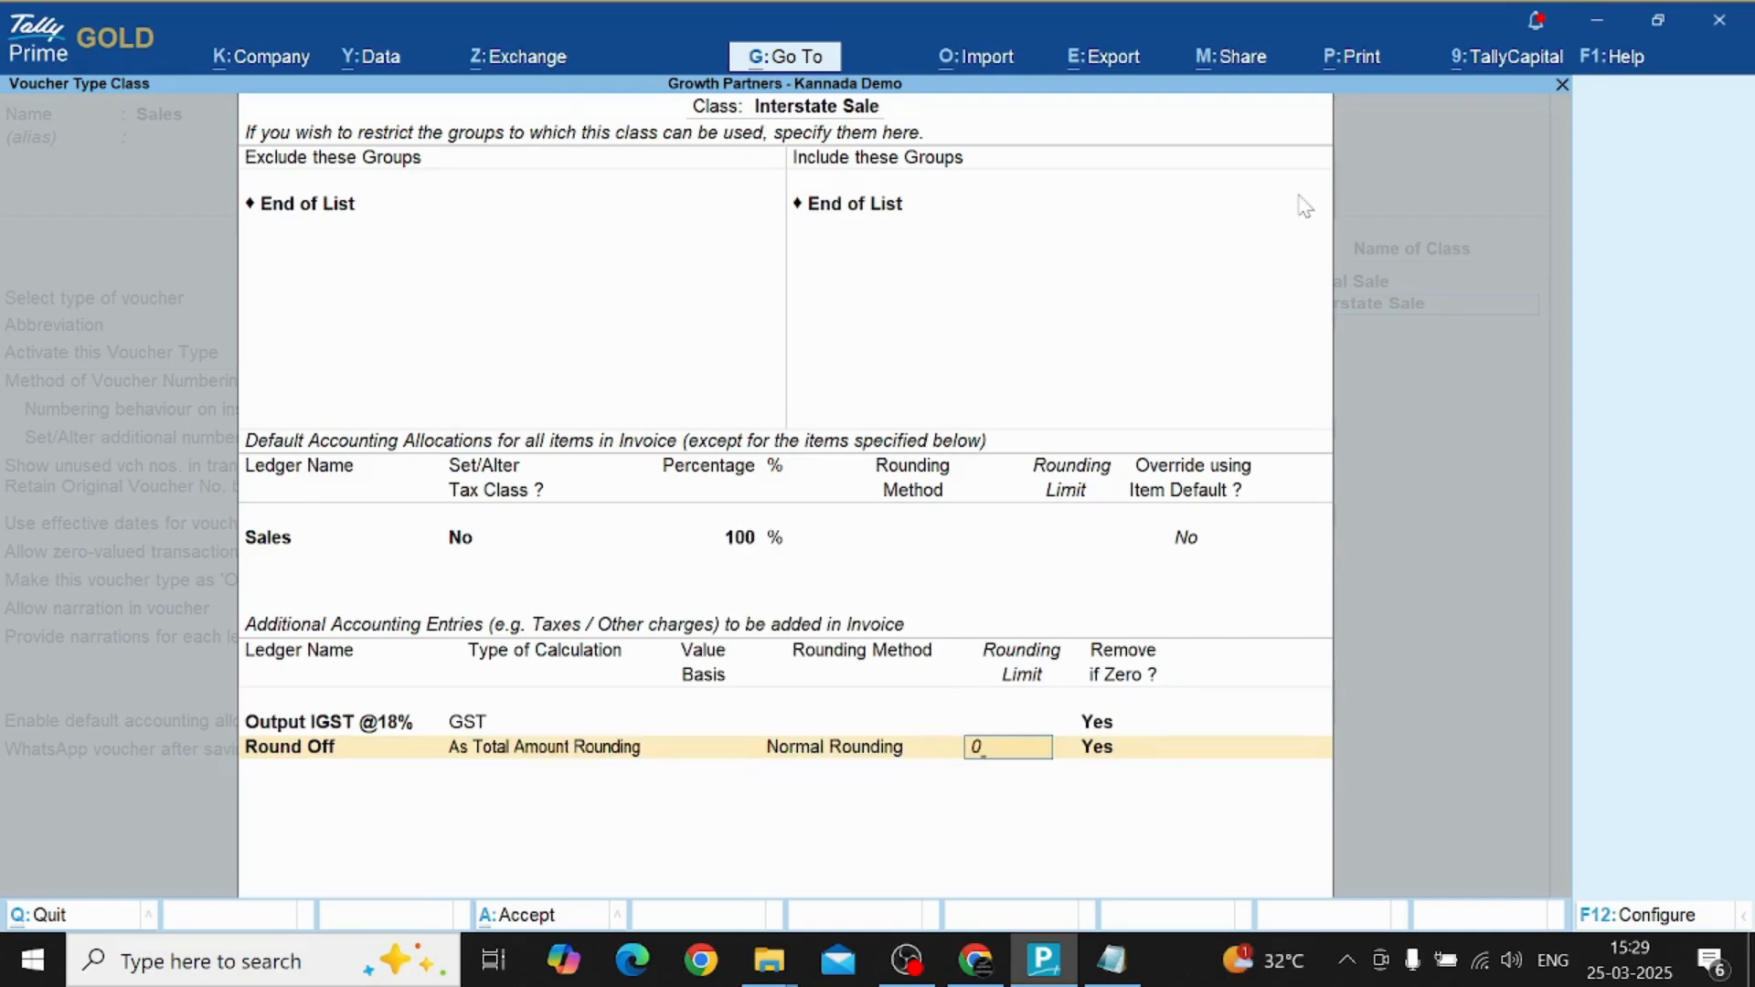
{"action": "key", "text": "Return"}
{"action": "key", "text": "Return"}
{"action": "key", "text": "Return"}
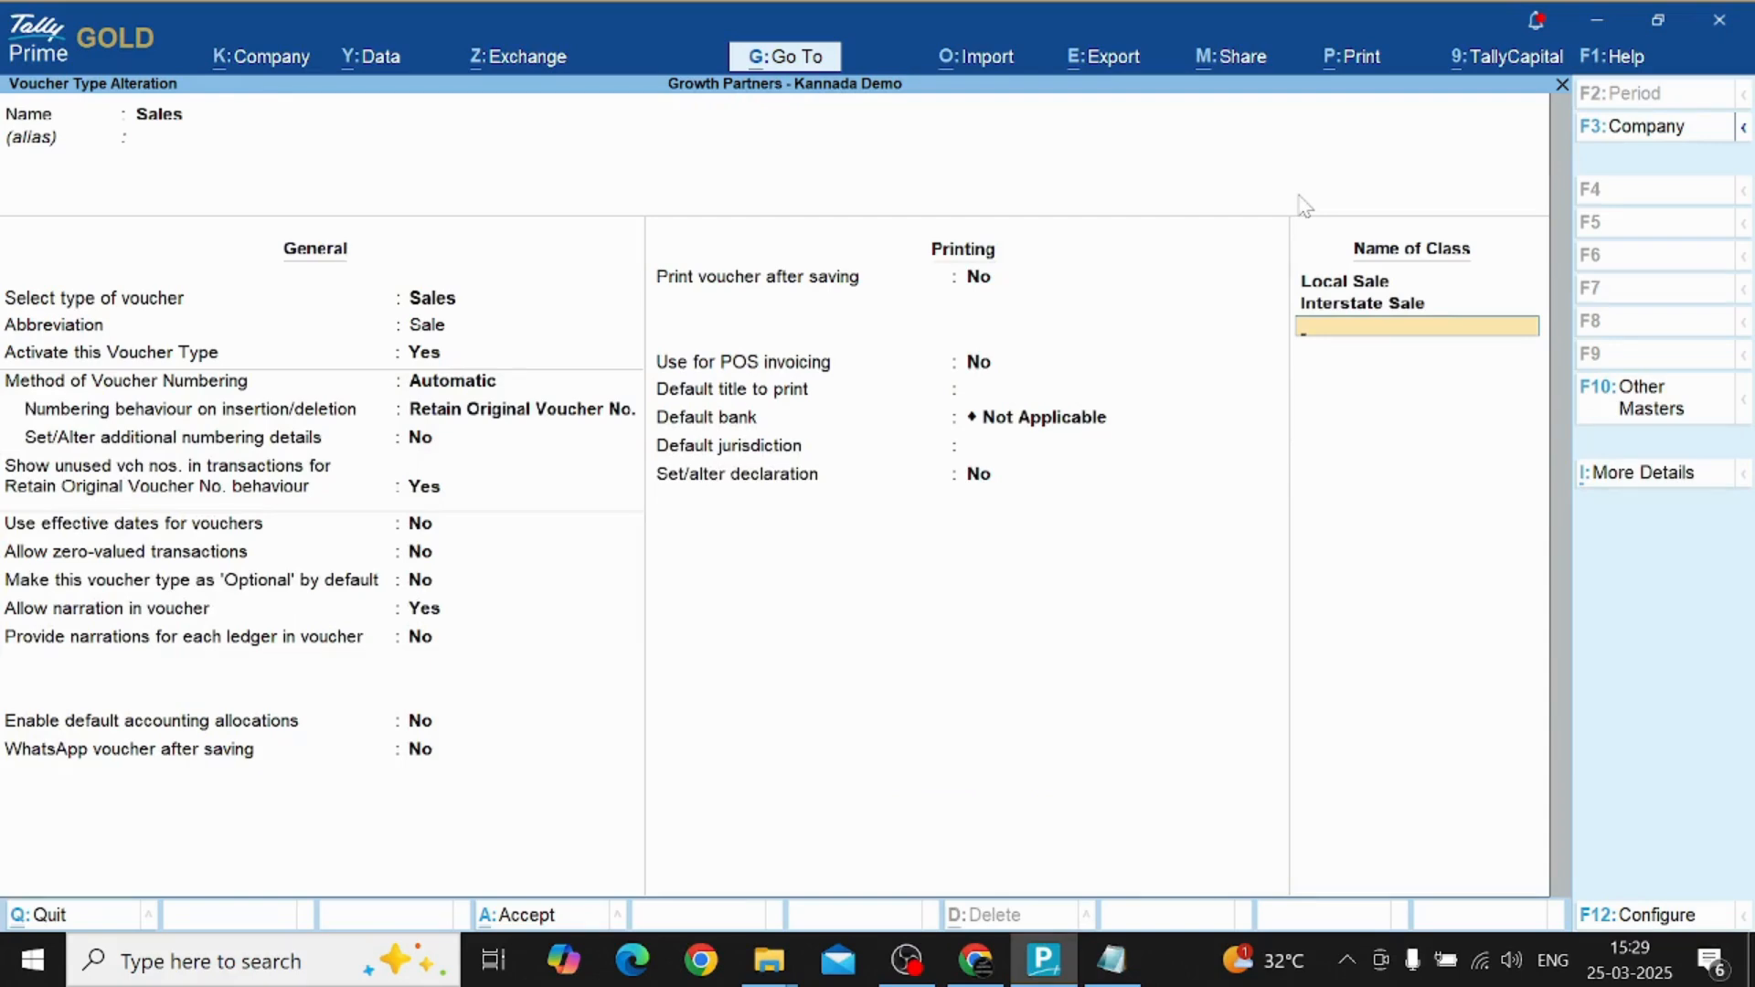
Save the Sales voucher type with its two classes and return to the Gateway of Tally.
{"action": "key", "text": "Return"}
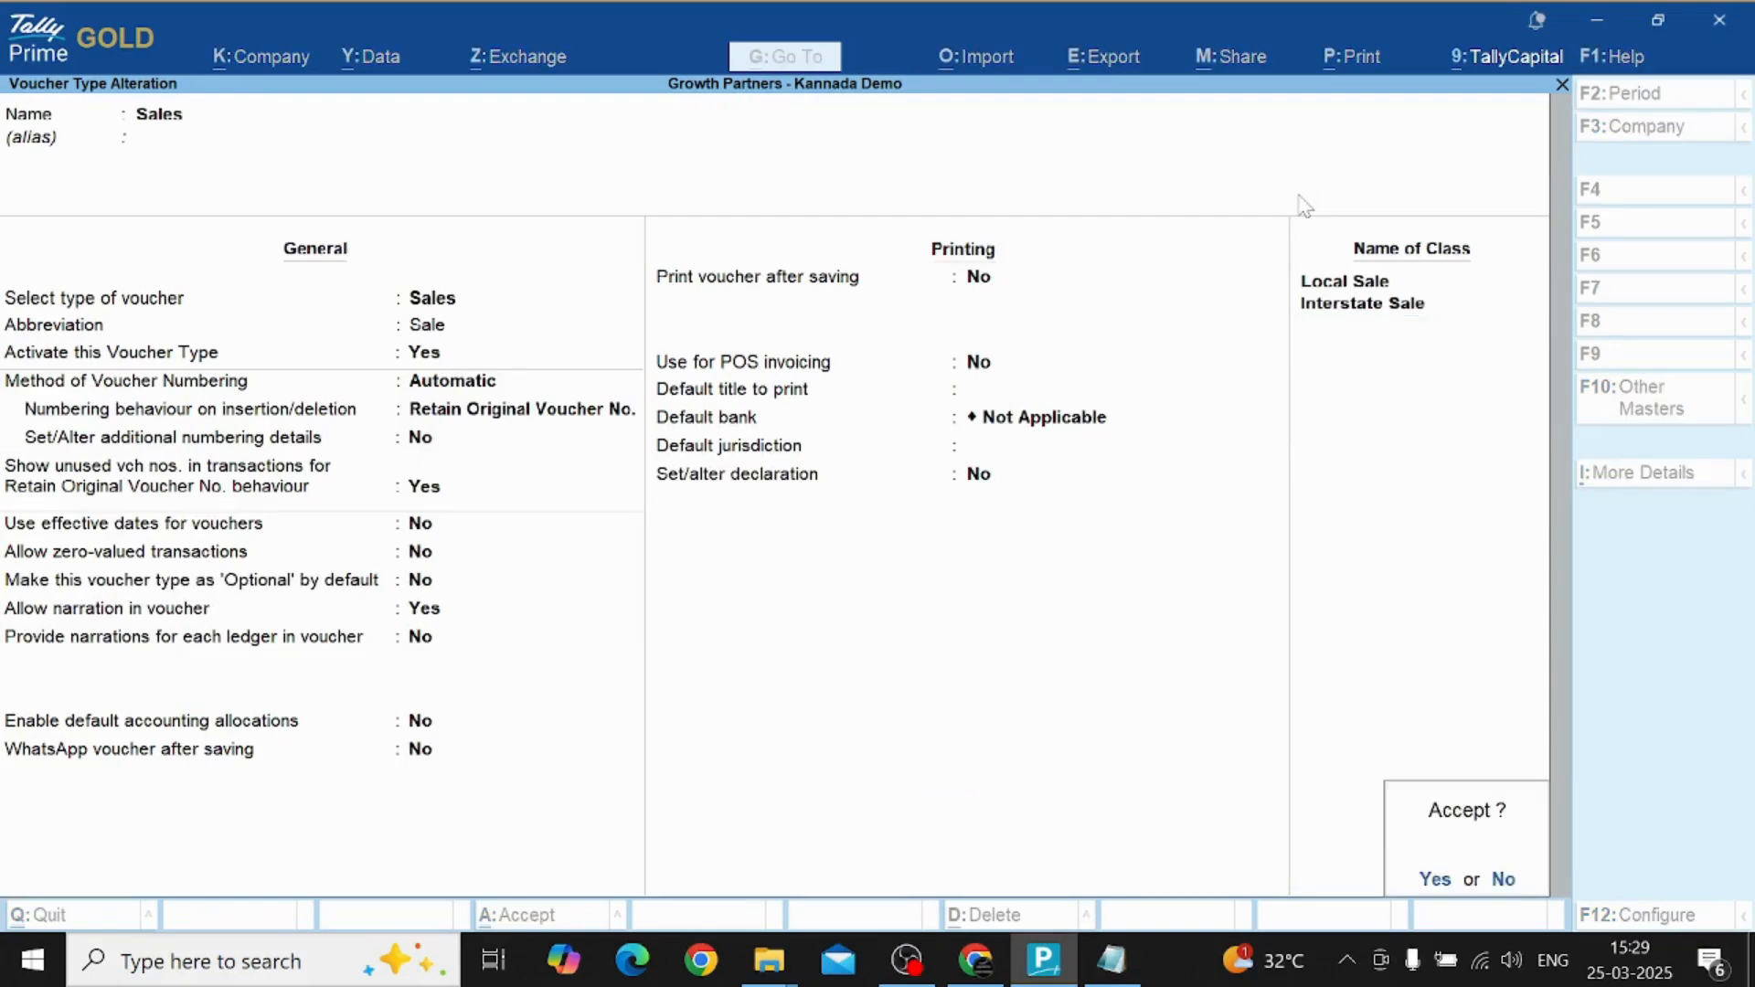
{"action": "key", "text": "Return"}
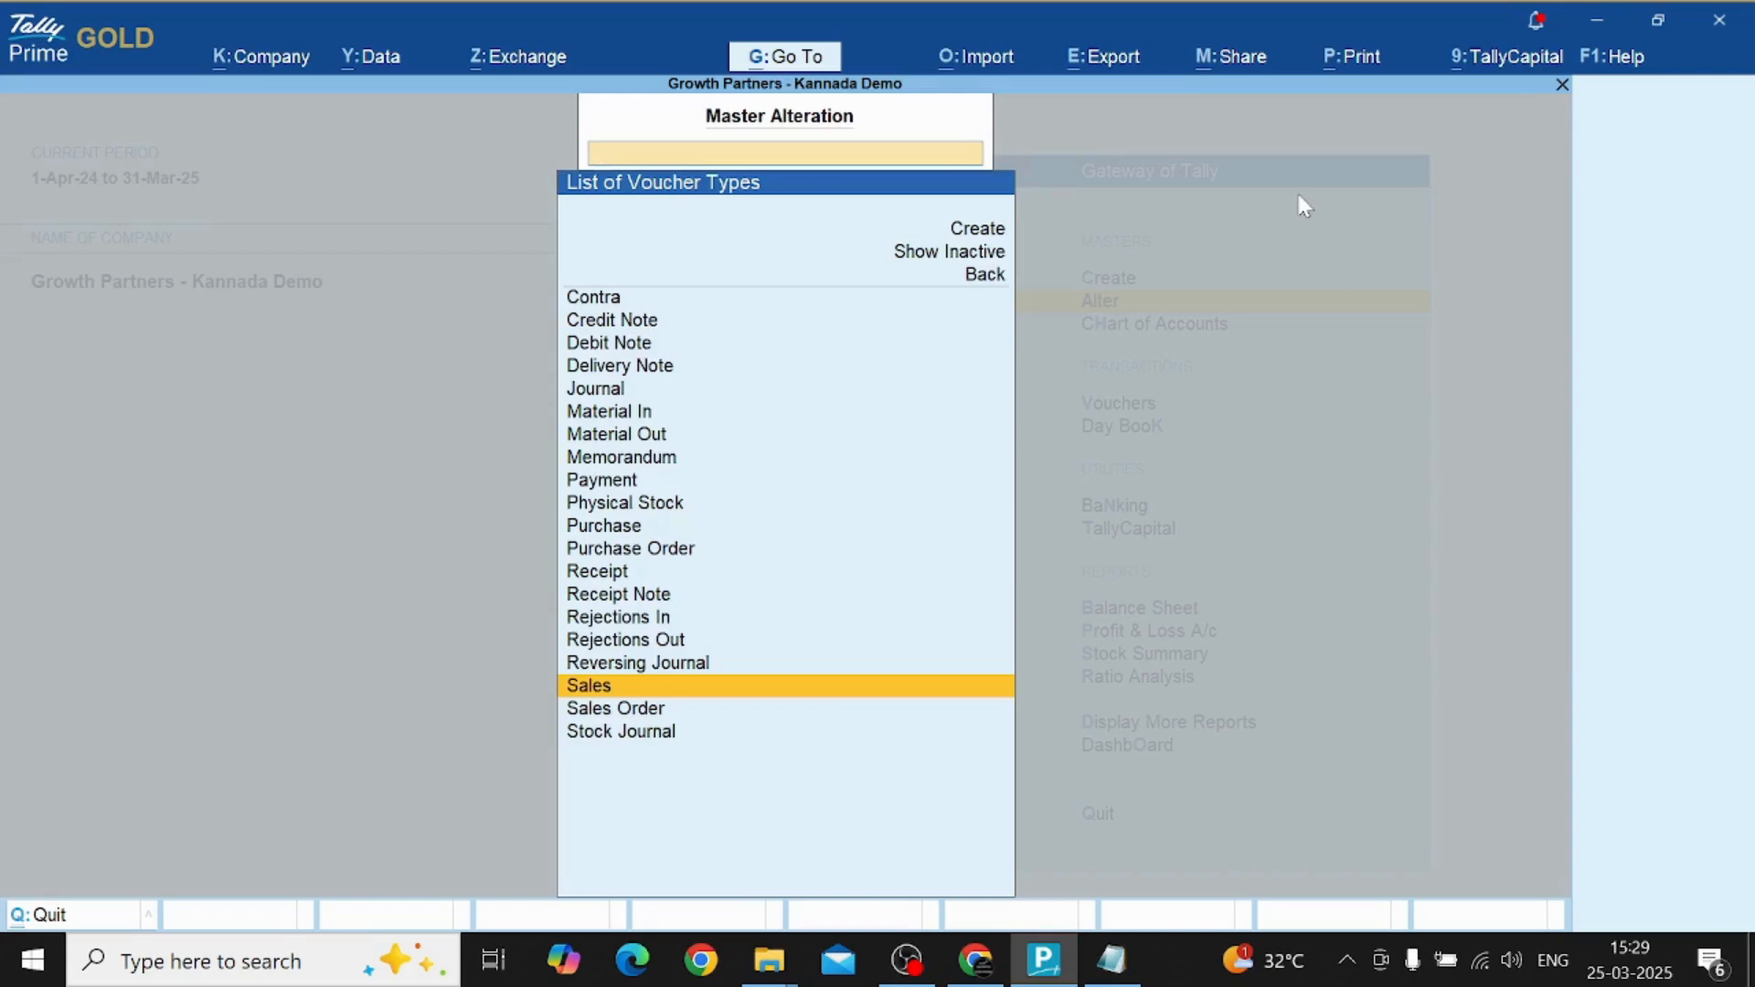
{"action": "key", "text": "Escape"}
{"action": "key", "text": "Escape"}
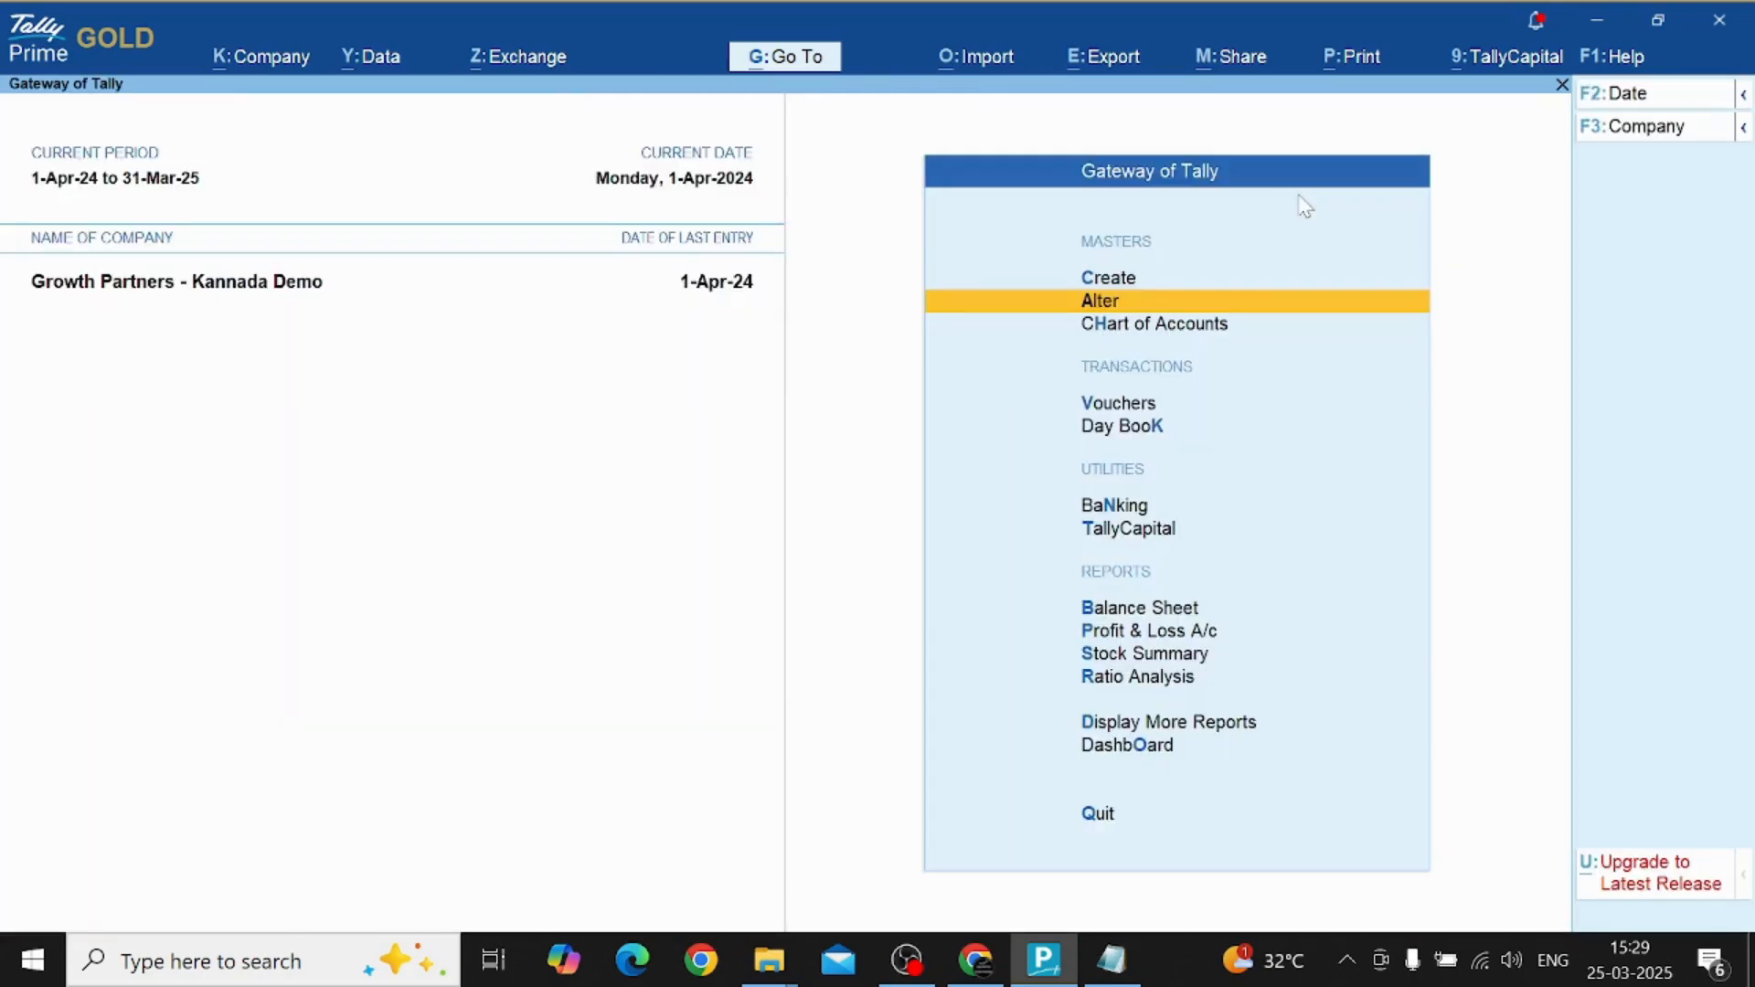
{"action": "key", "text": "Escape"}
{"action": "key", "text": "Escape"}
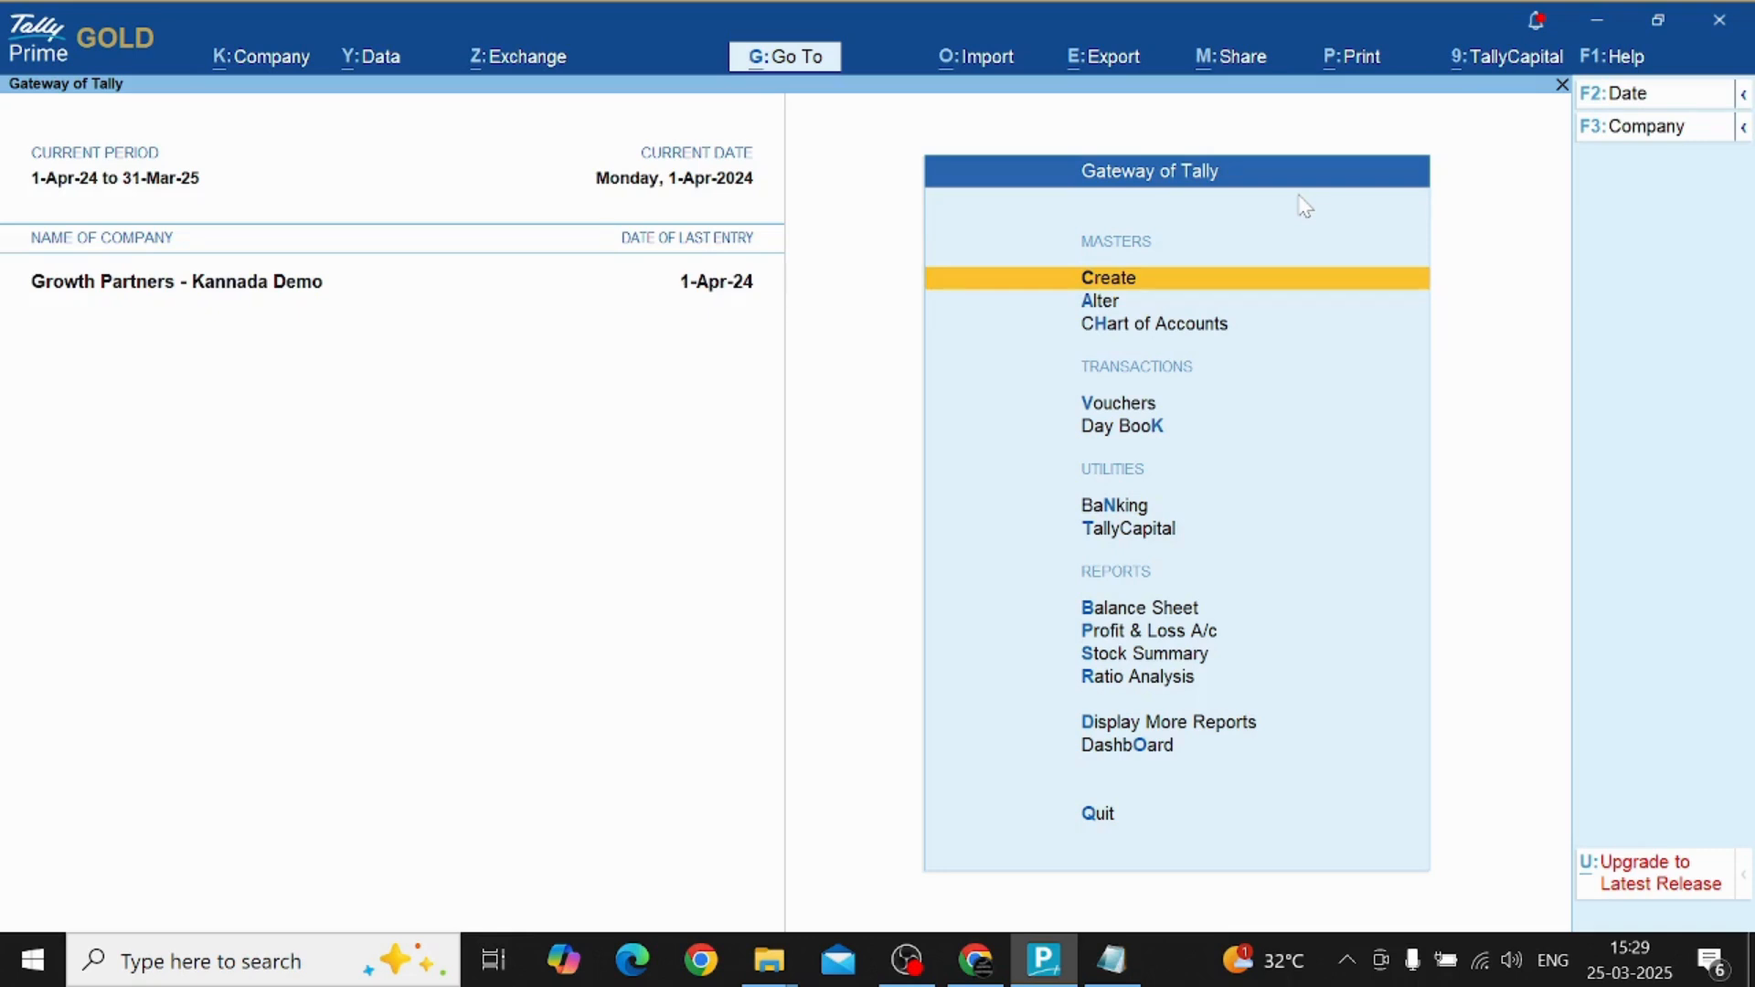
Start a new Sales voucher from the Gateway of Tally using the Local Sale voucher class.
{"action": "key", "text": "Down"}
{"action": "key", "text": "Down"}
{"action": "key", "text": "Down"}
{"action": "key", "text": "Down"}
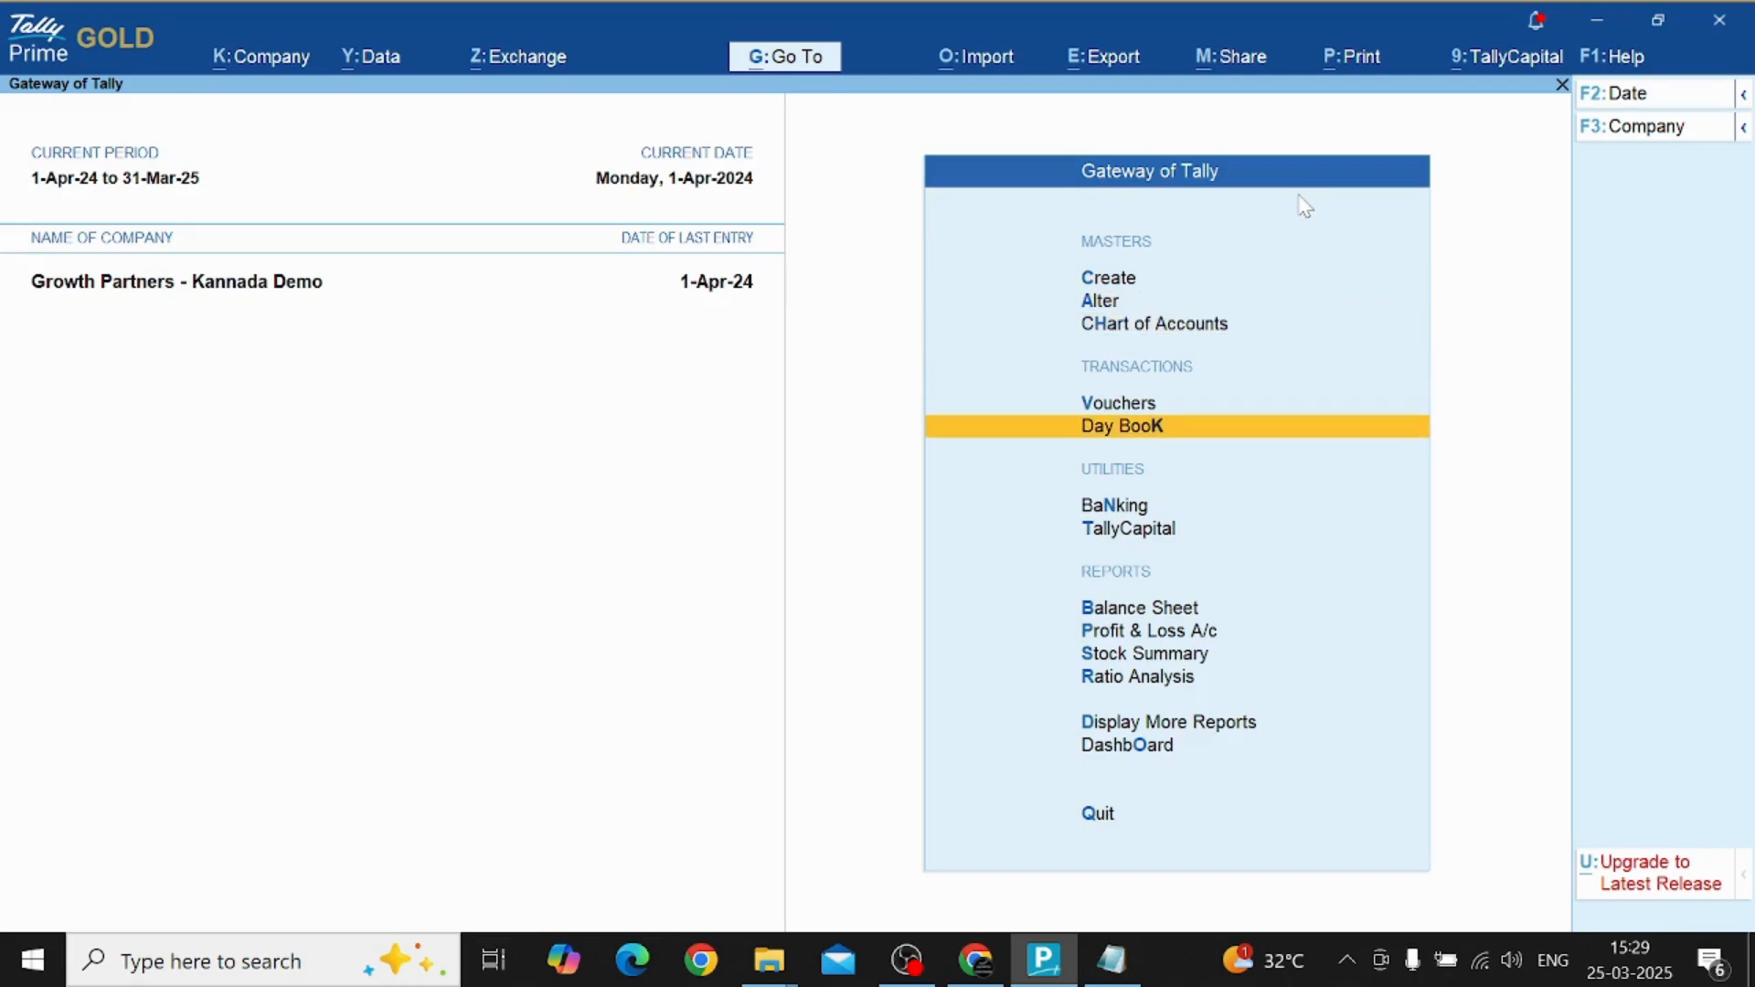
{"action": "key", "text": "Up"}
{"action": "key", "text": "Return"}
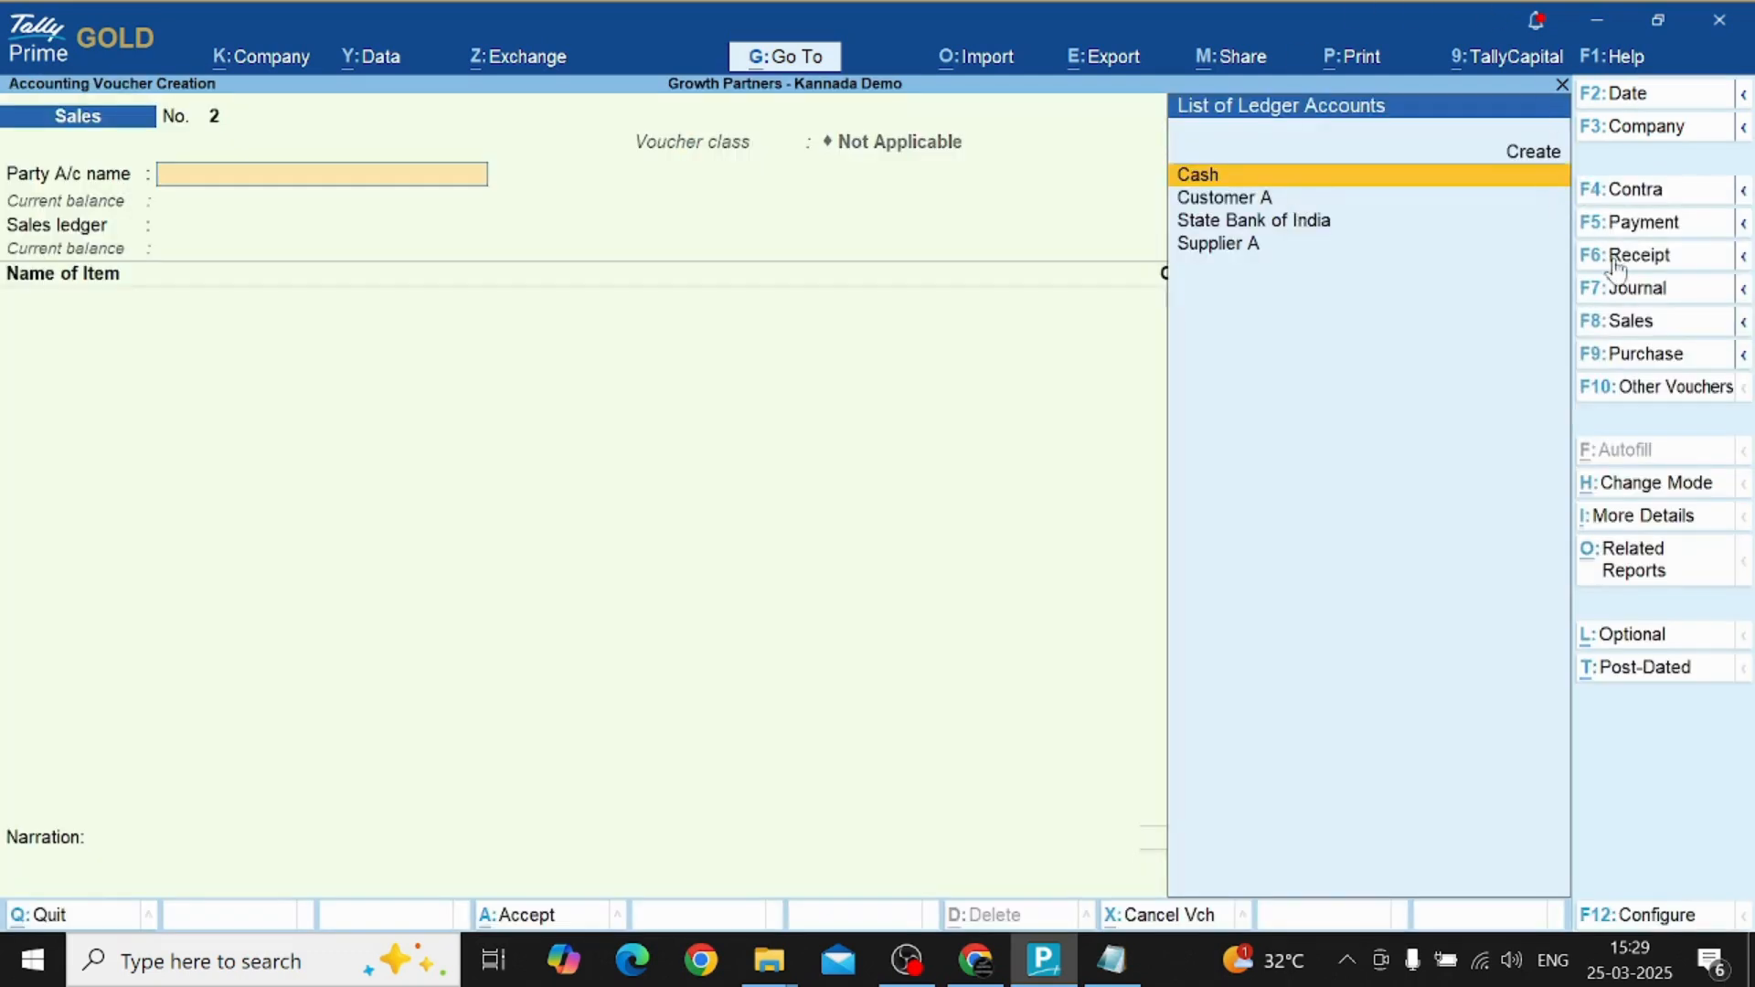
{"action": "left_click", "coordinate": [1633, 325]}
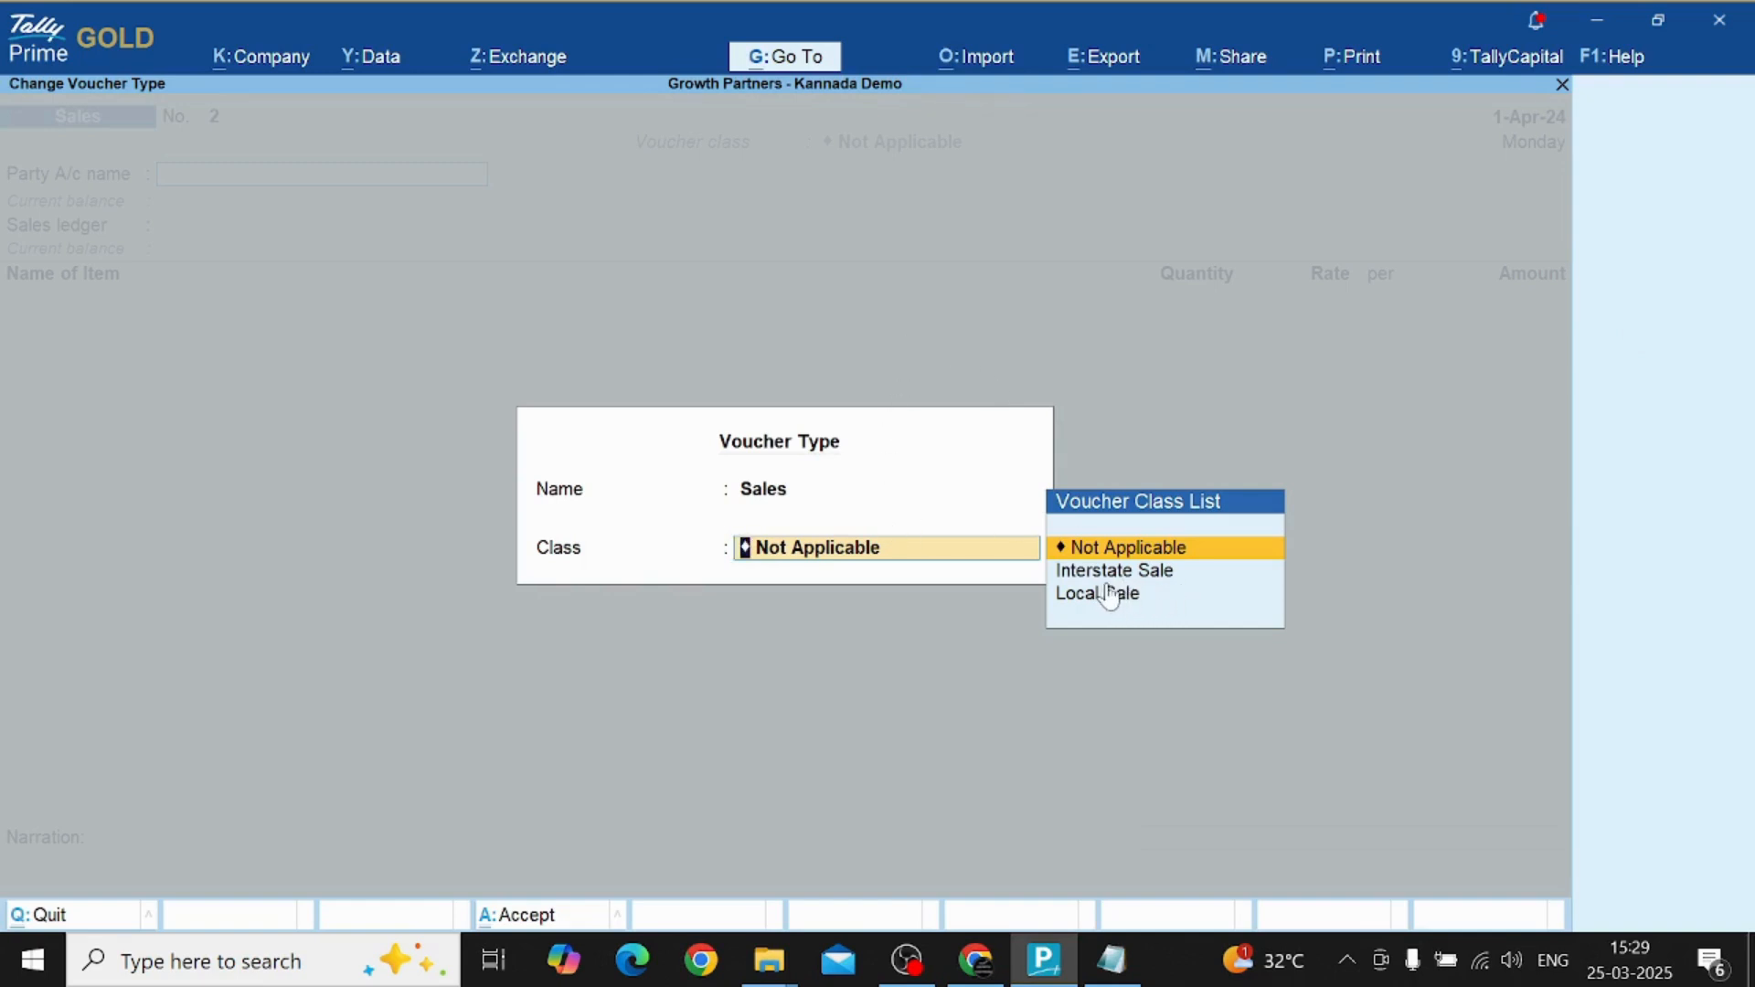
{"action": "key", "text": "Down"}
{"action": "key", "text": "Down"}
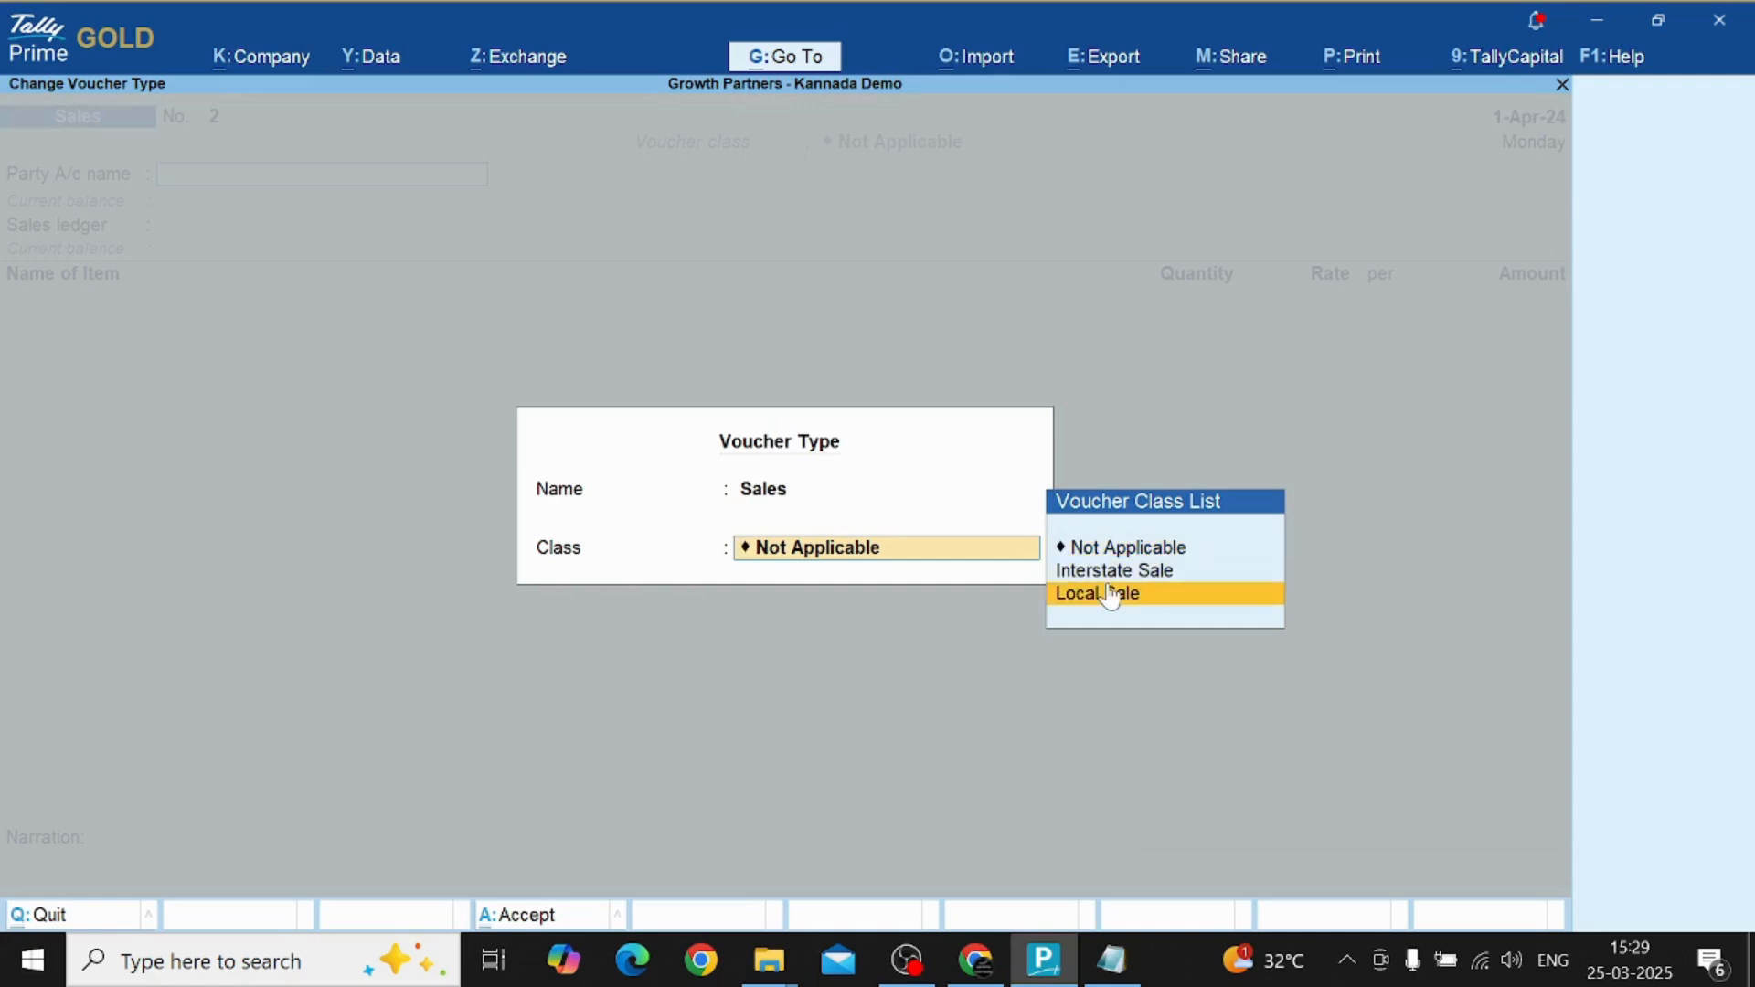
{"action": "key", "text": "Return"}
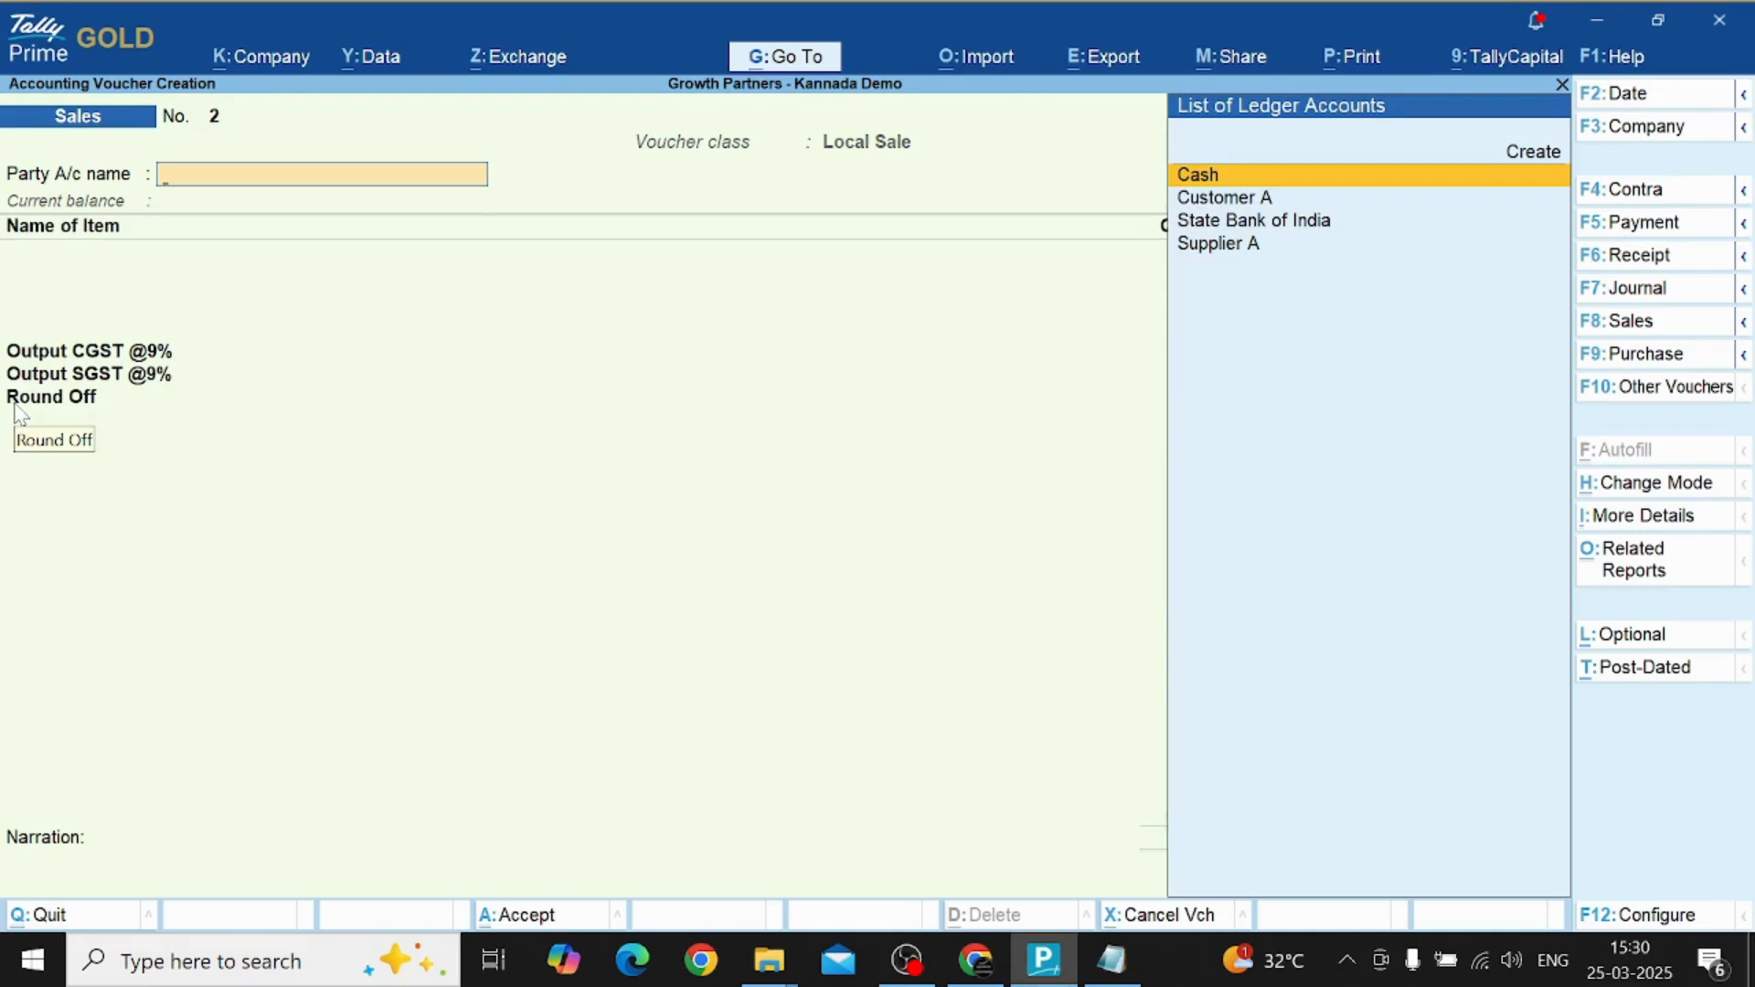
Choose Customer A as the party and check the group and state in its ledger master without altering it.
{"action": "key", "text": "Down"}
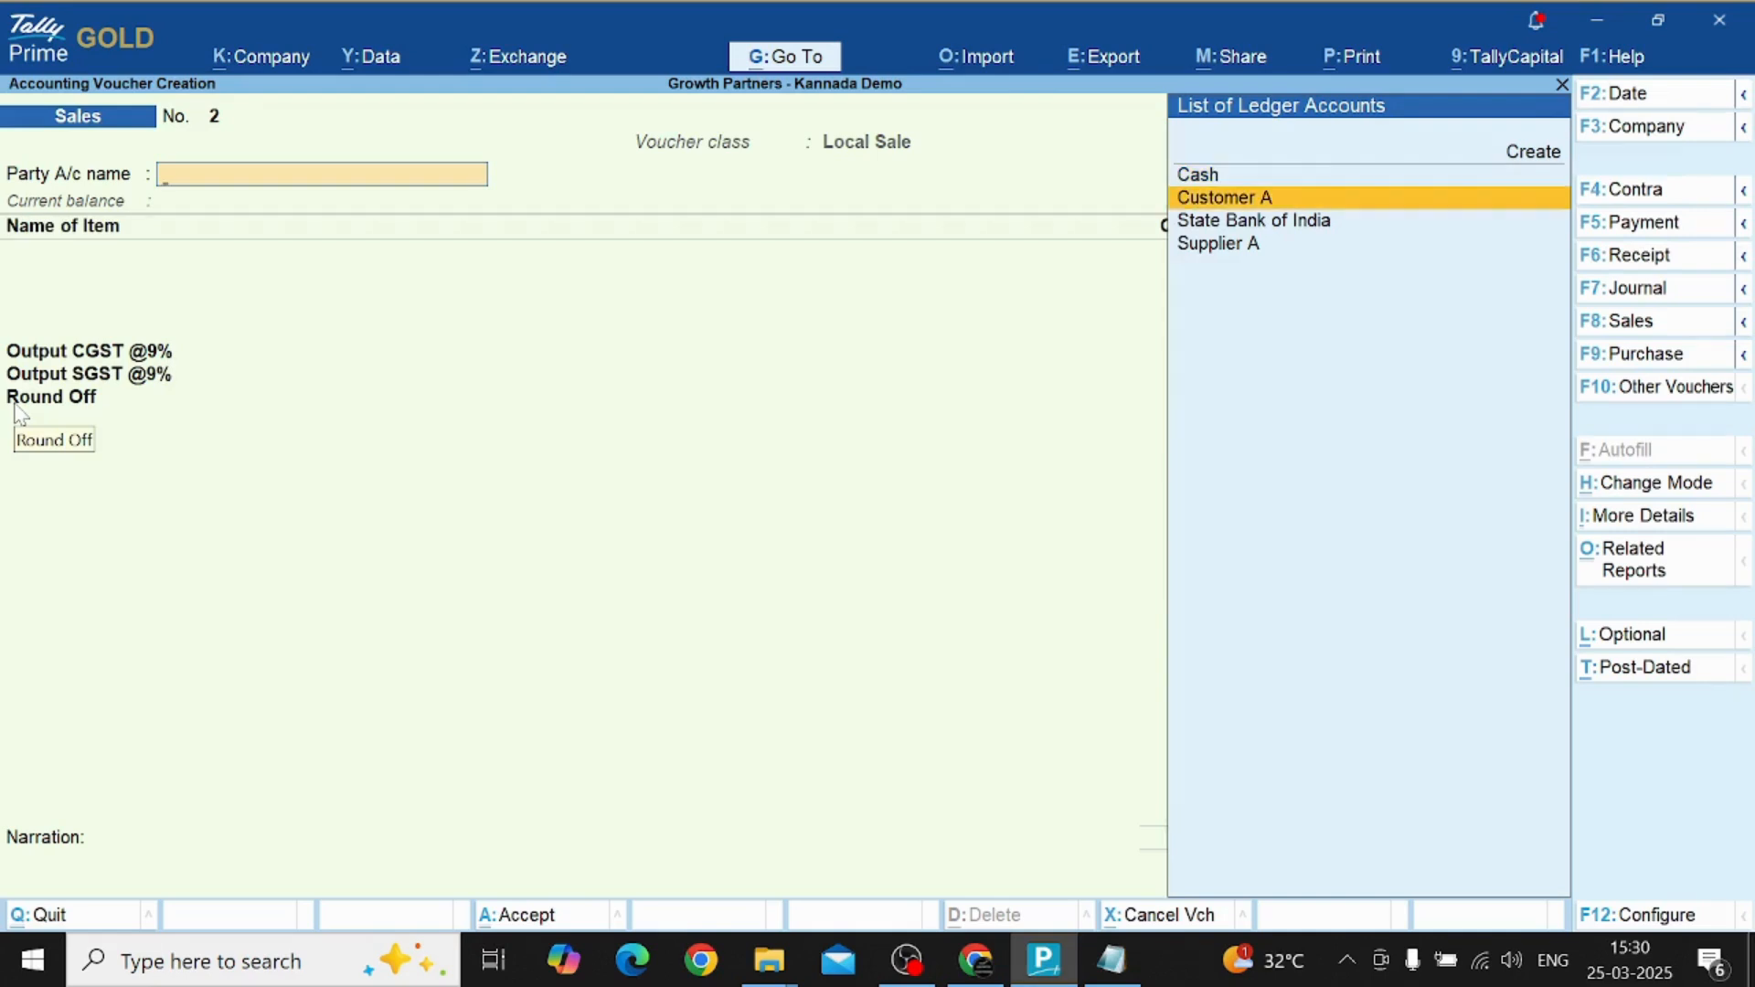
{"action": "key", "text": "Return"}
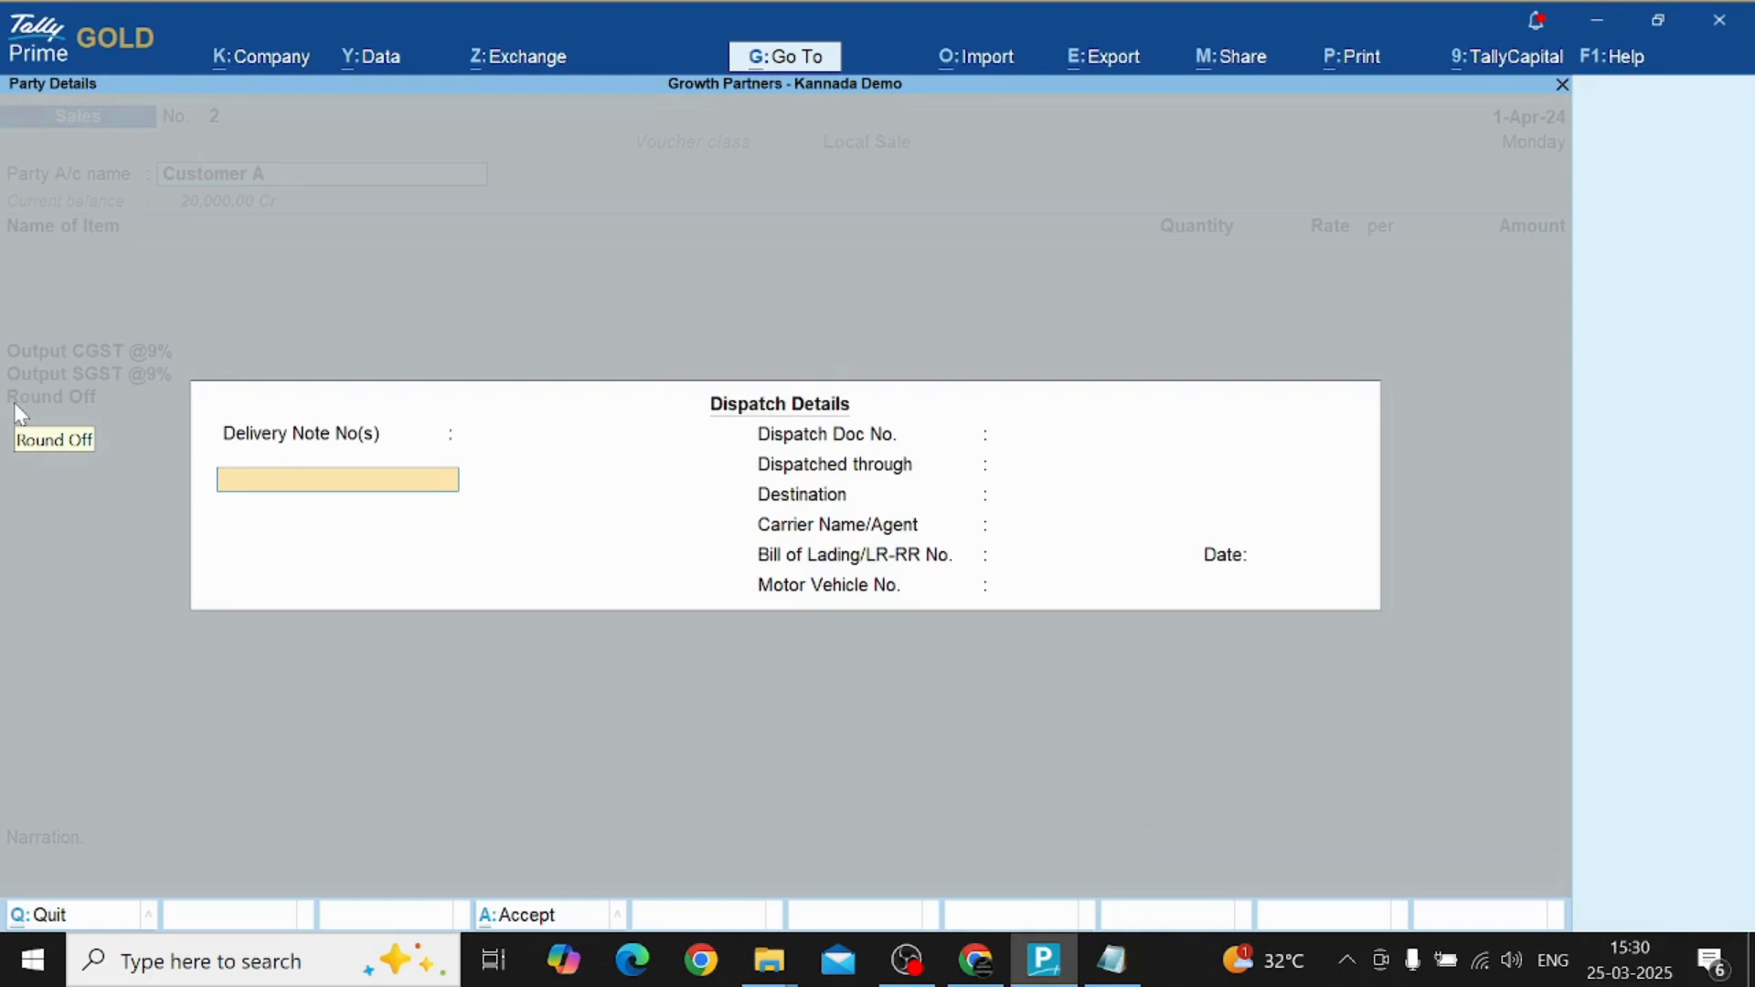
{"action": "key", "text": "Escape"}
{"action": "key", "text": "ctrl+Return"}
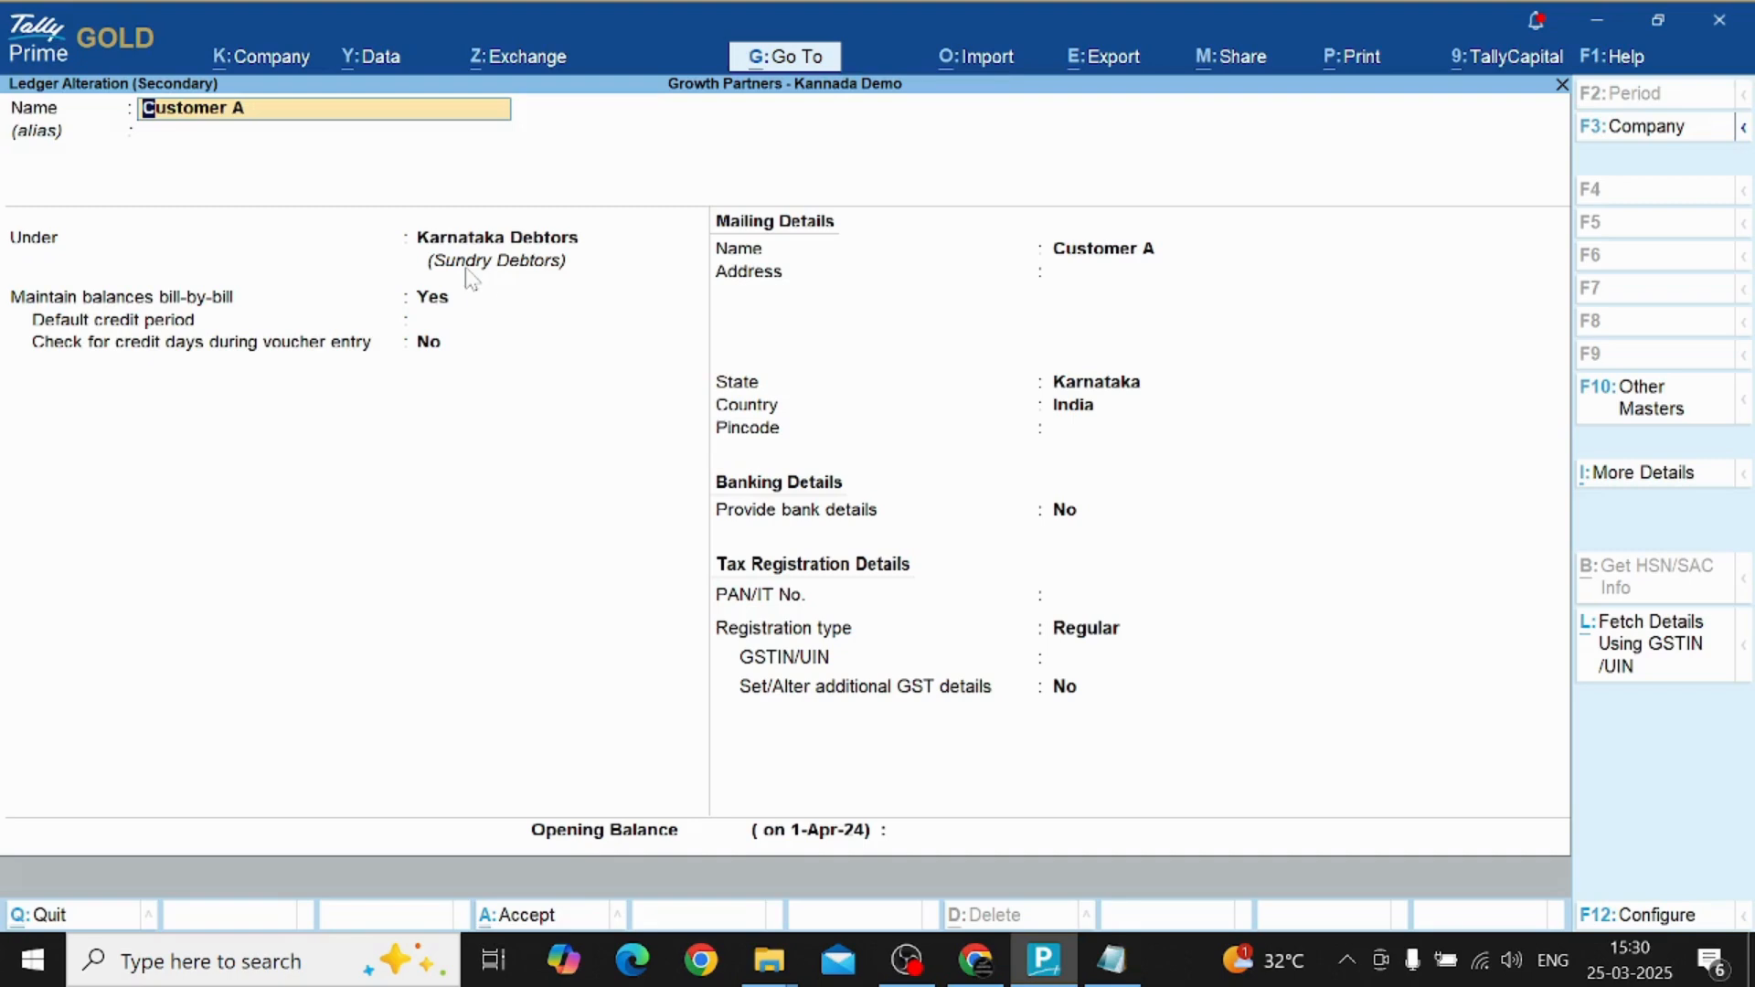
{"action": "key", "text": "BackSpace"}
{"action": "key", "text": "Escape"}
{"action": "key", "text": "y"}
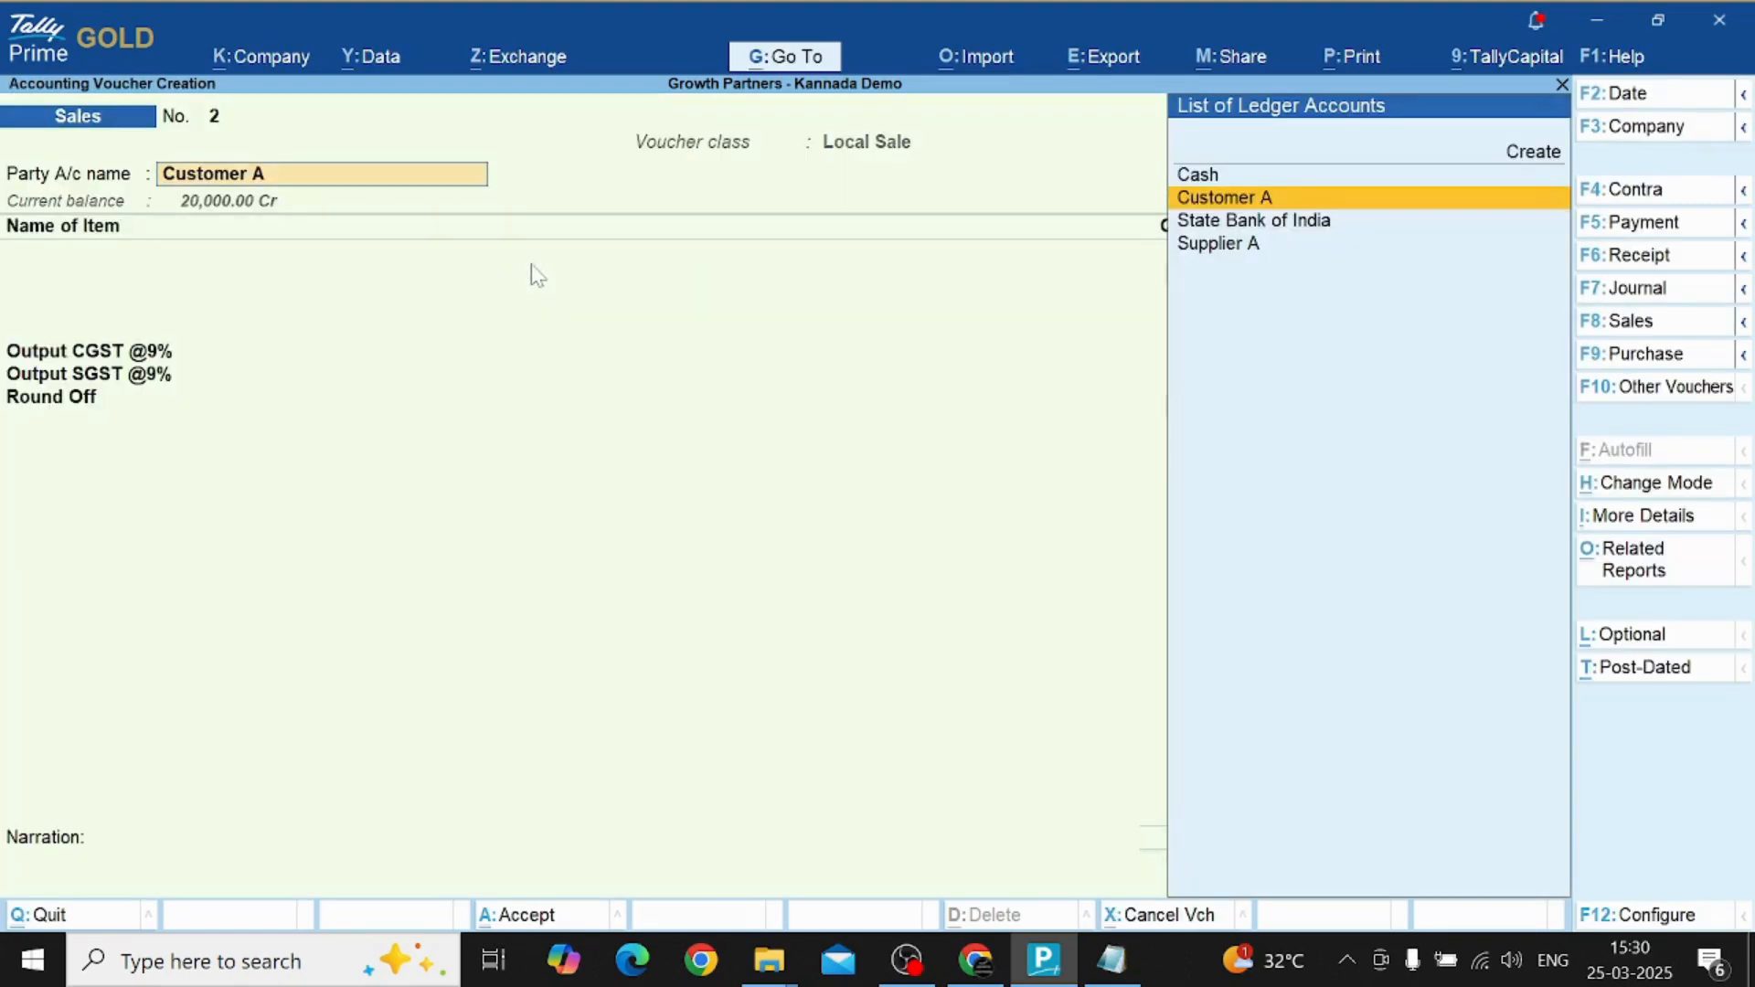
Confirm Customer A as the party, accepting blank dispatch details and the default party details.
{"action": "key", "text": "Return"}
{"action": "key", "text": "ctrl+a"}
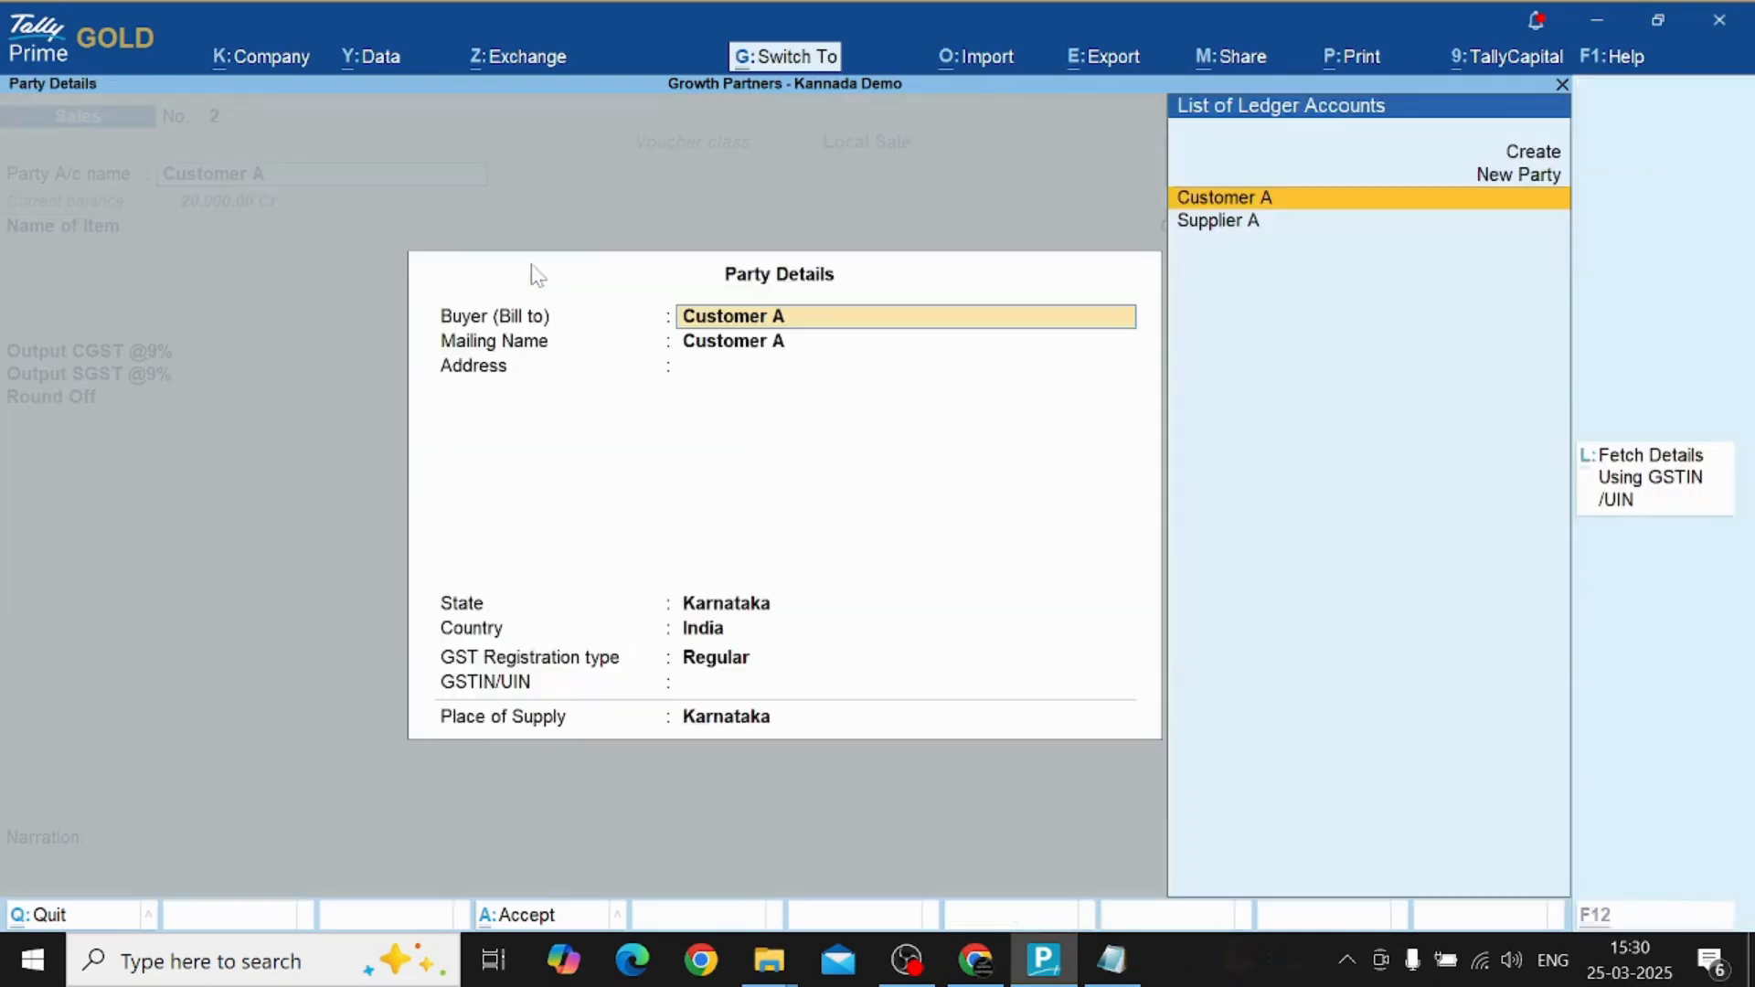
{"action": "key", "text": "ctrl+a"}
Add Item 1 to the sales voucher with quantity 100 Nos at a rate of 1,000.
{"action": "type", "text": "It"}
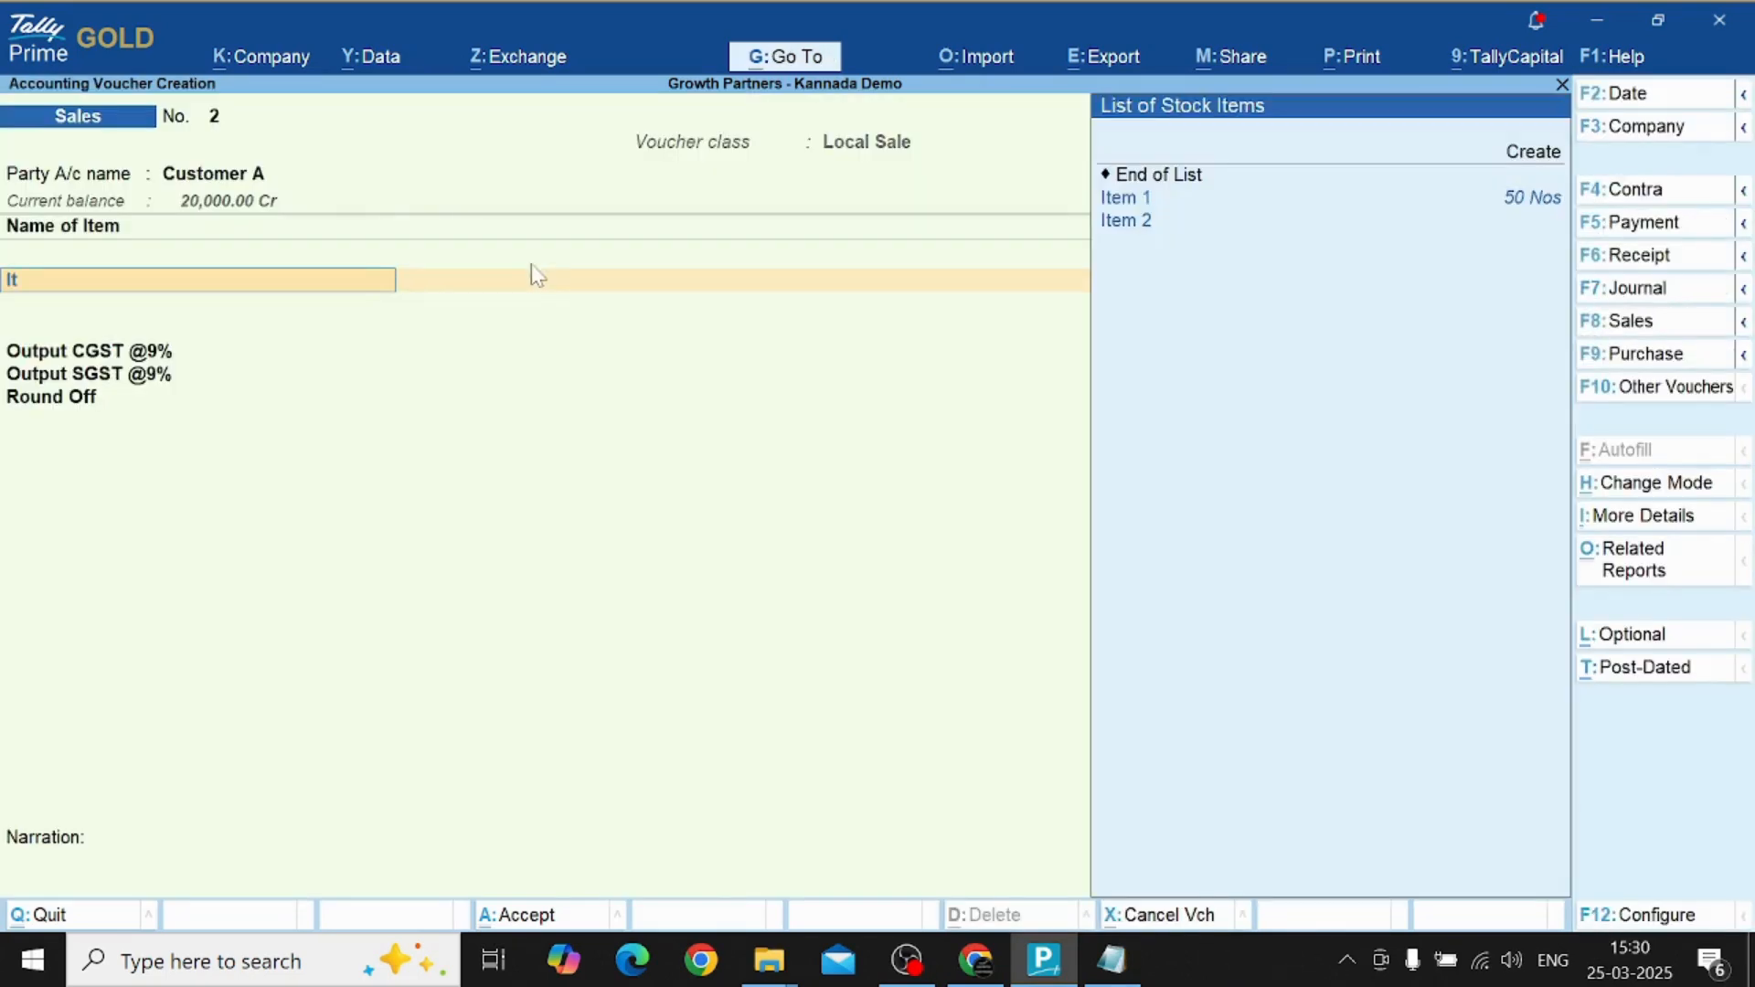
{"action": "key", "text": "Down"}
{"action": "key", "text": "Return"}
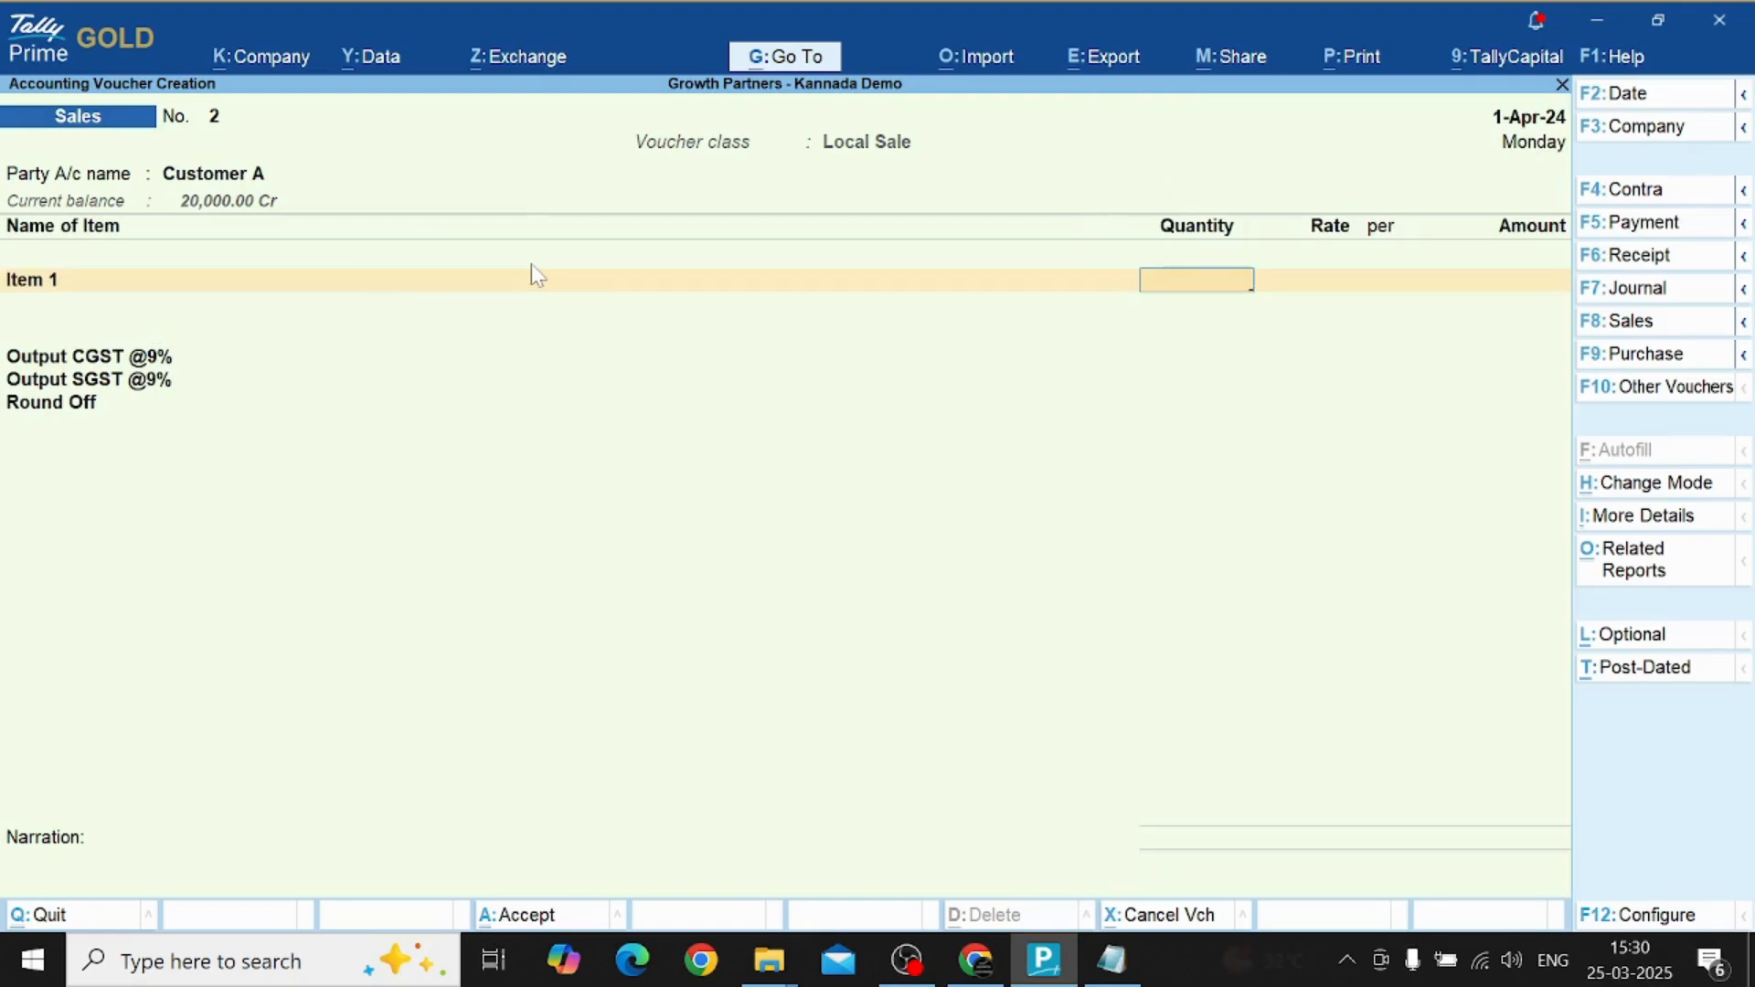
{"action": "type", "text": "100"}
{"action": "key", "text": "Return"}
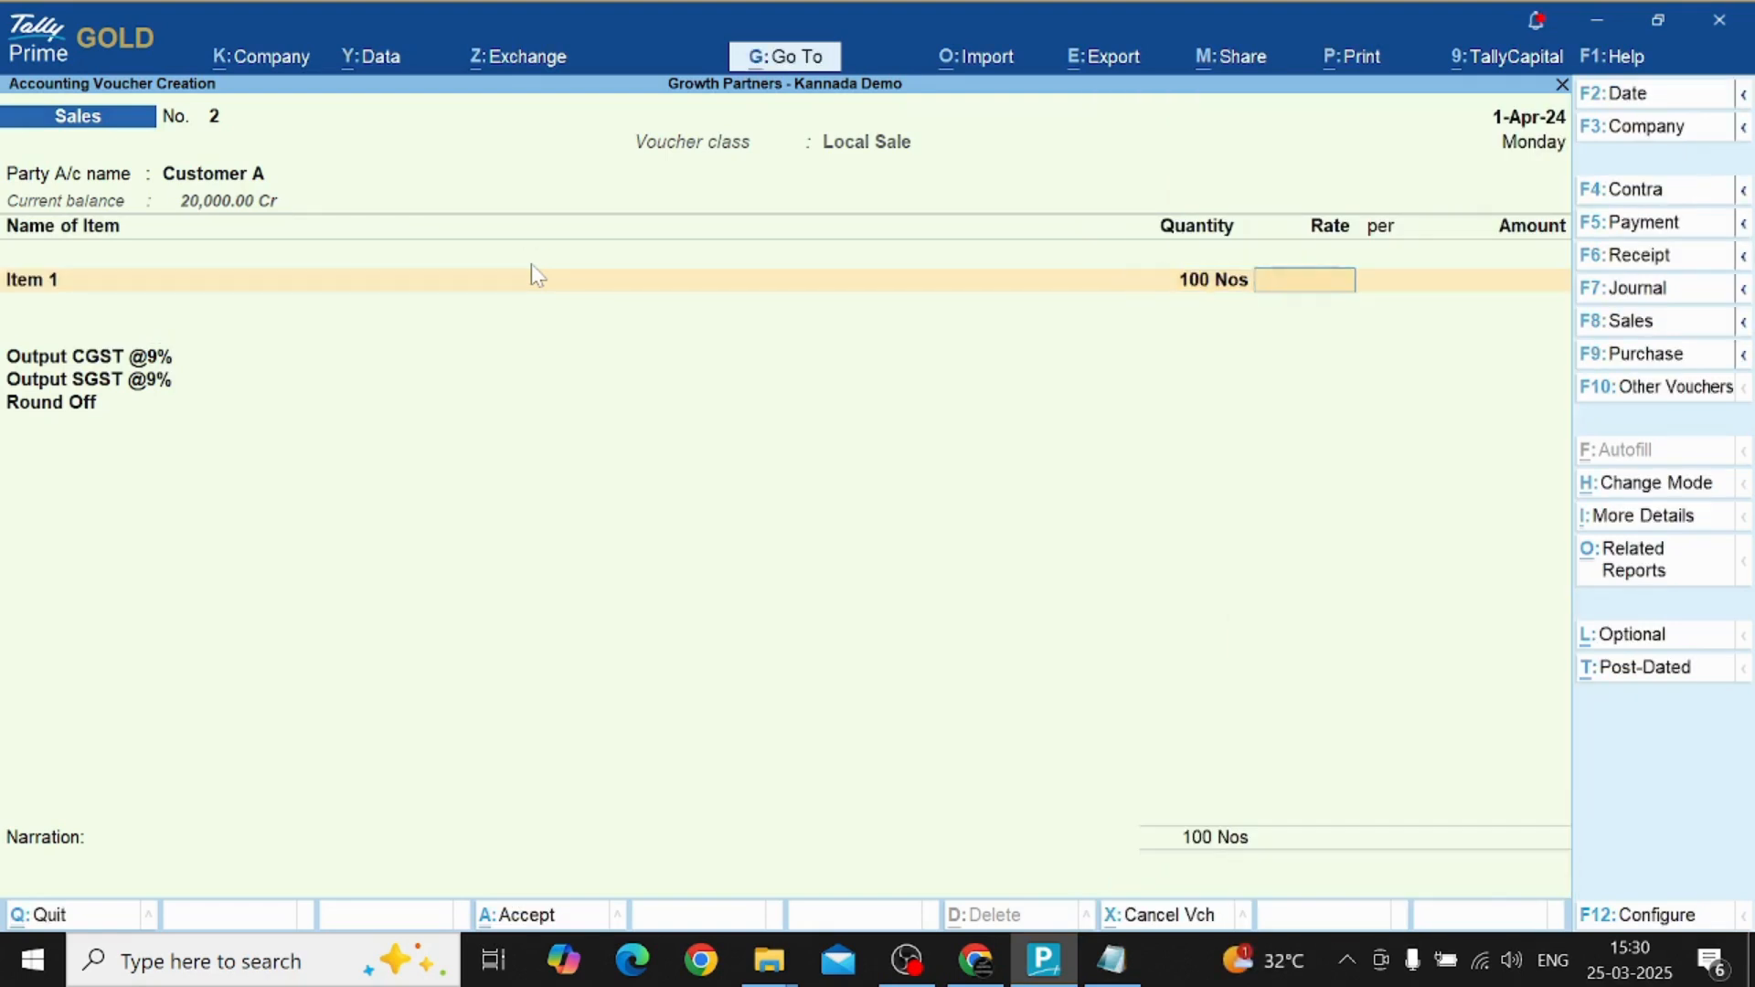
{"action": "type", "text": "1000"}
{"action": "key", "text": "Return"}
{"action": "key", "text": "Return"}
{"action": "key", "text": "Return"}
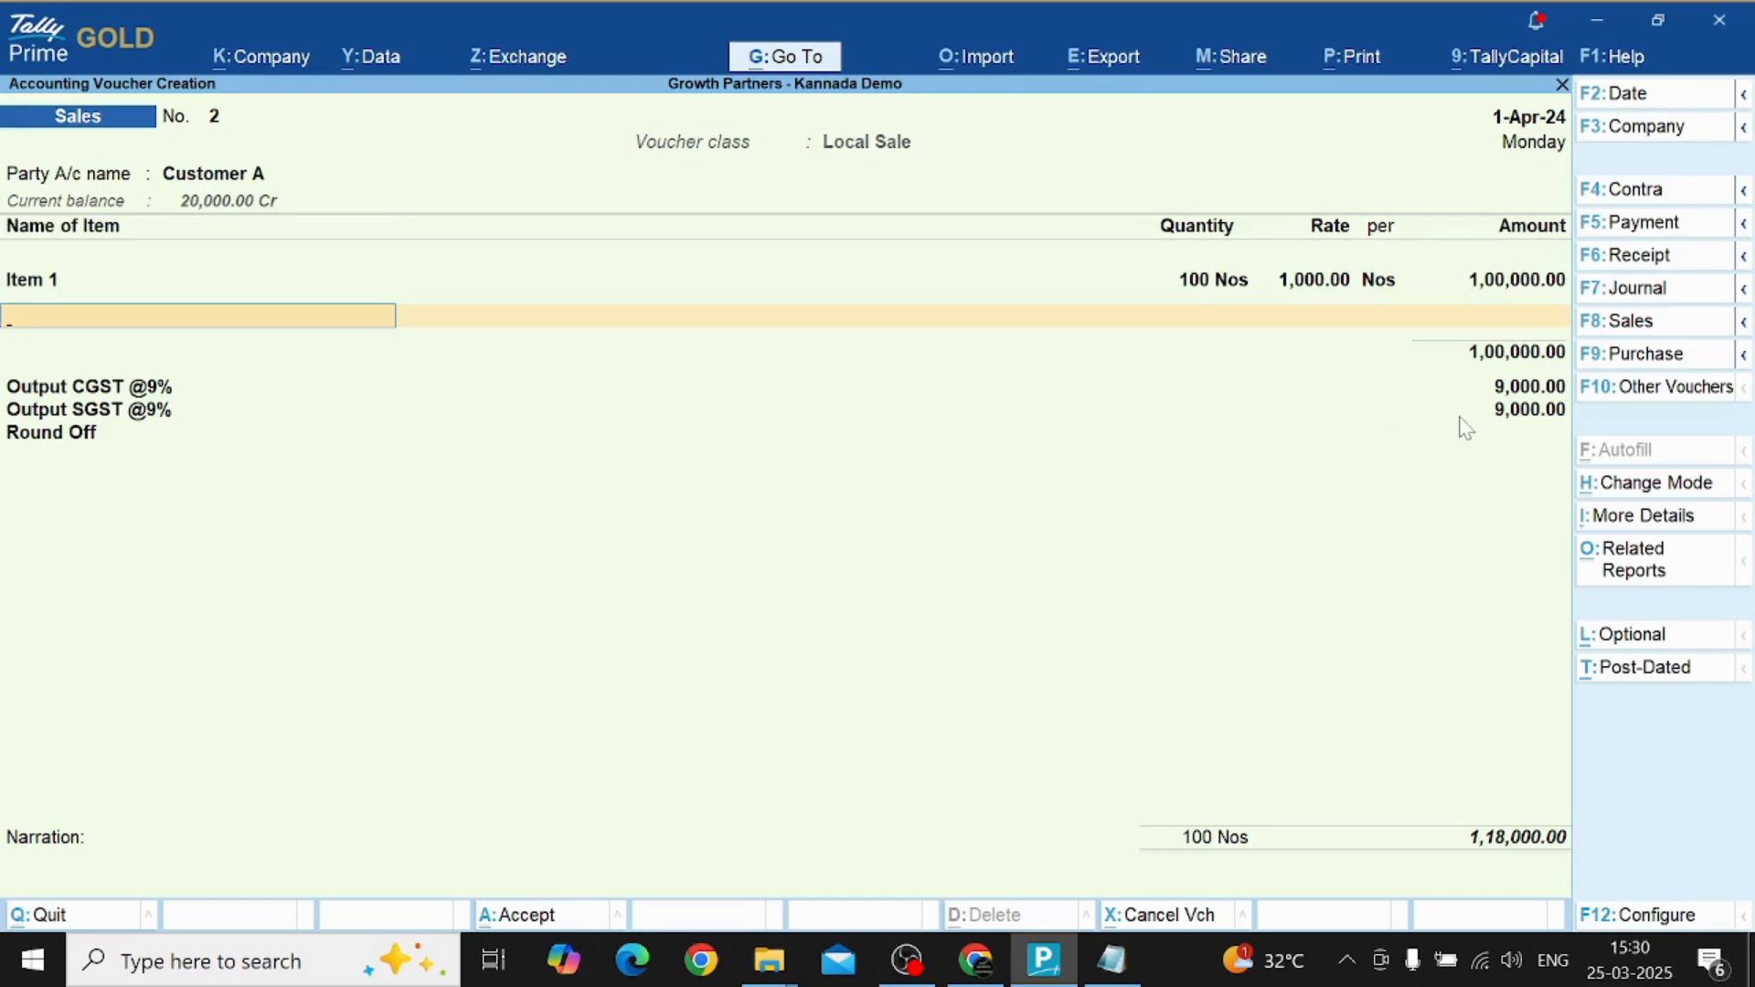
Add Item 2 to the sales voucher with quantity 100 Nos at a rate of 200.10.
{"action": "type", "text": "It"}
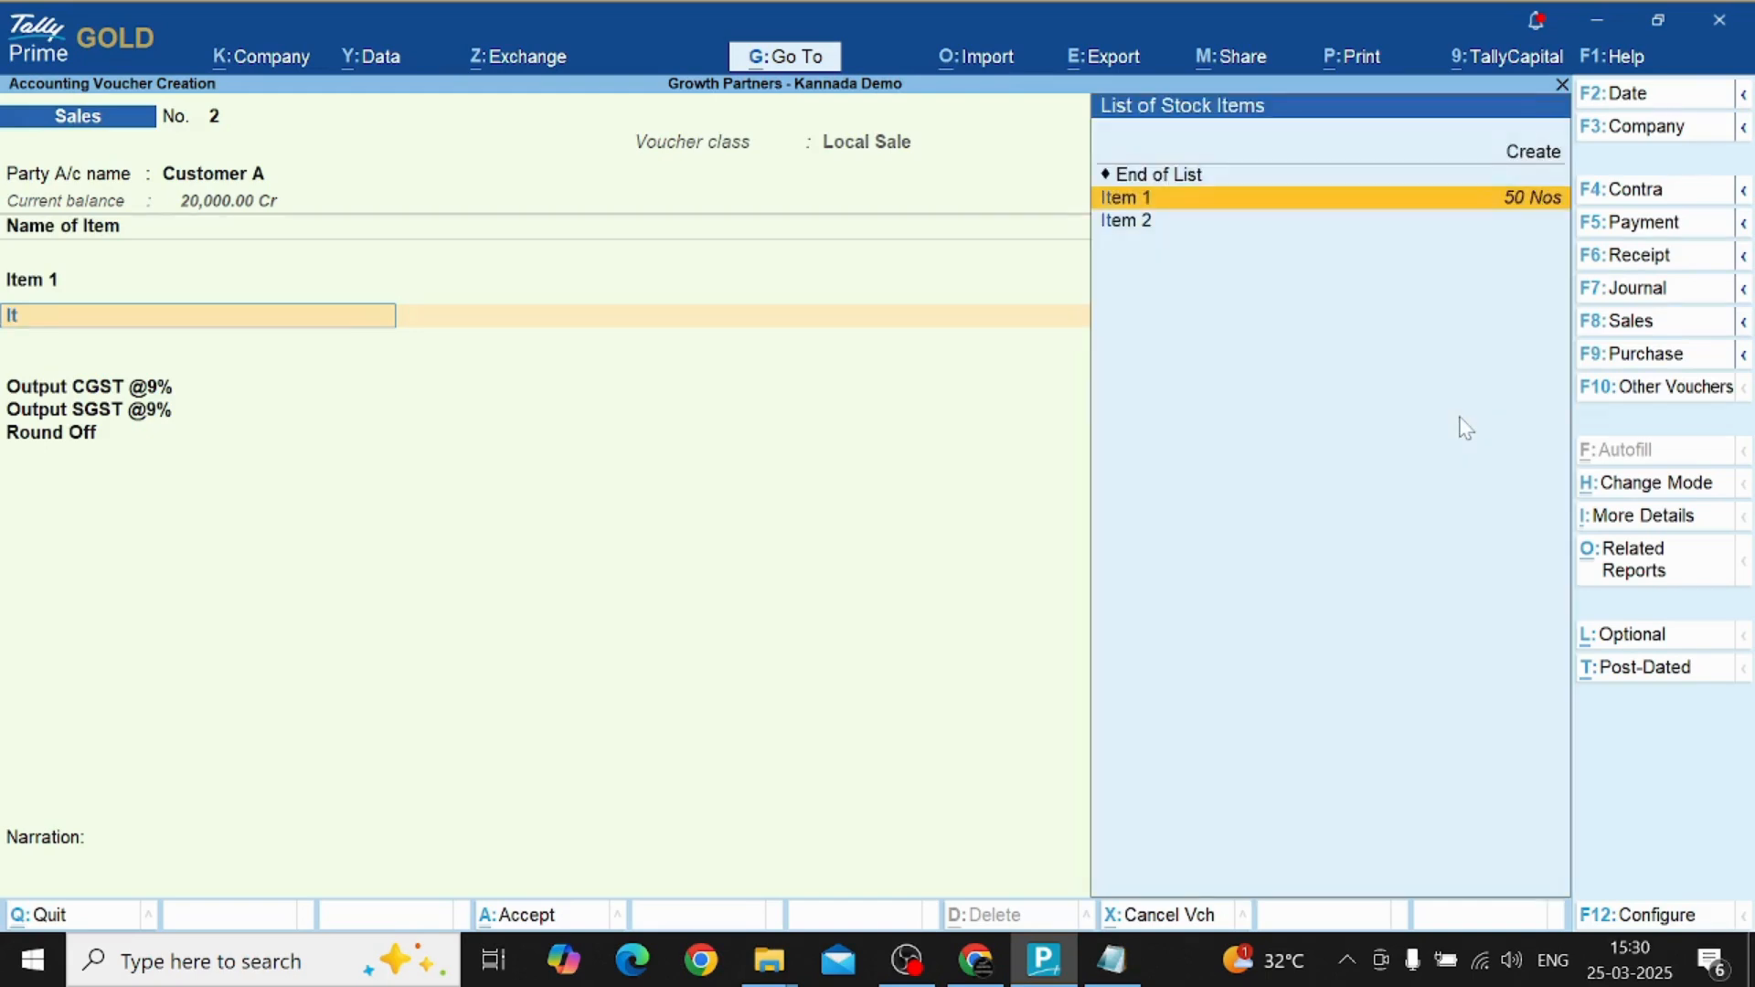
{"action": "key", "text": "Down"}
{"action": "key", "text": "Return"}
{"action": "type", "text": "100"}
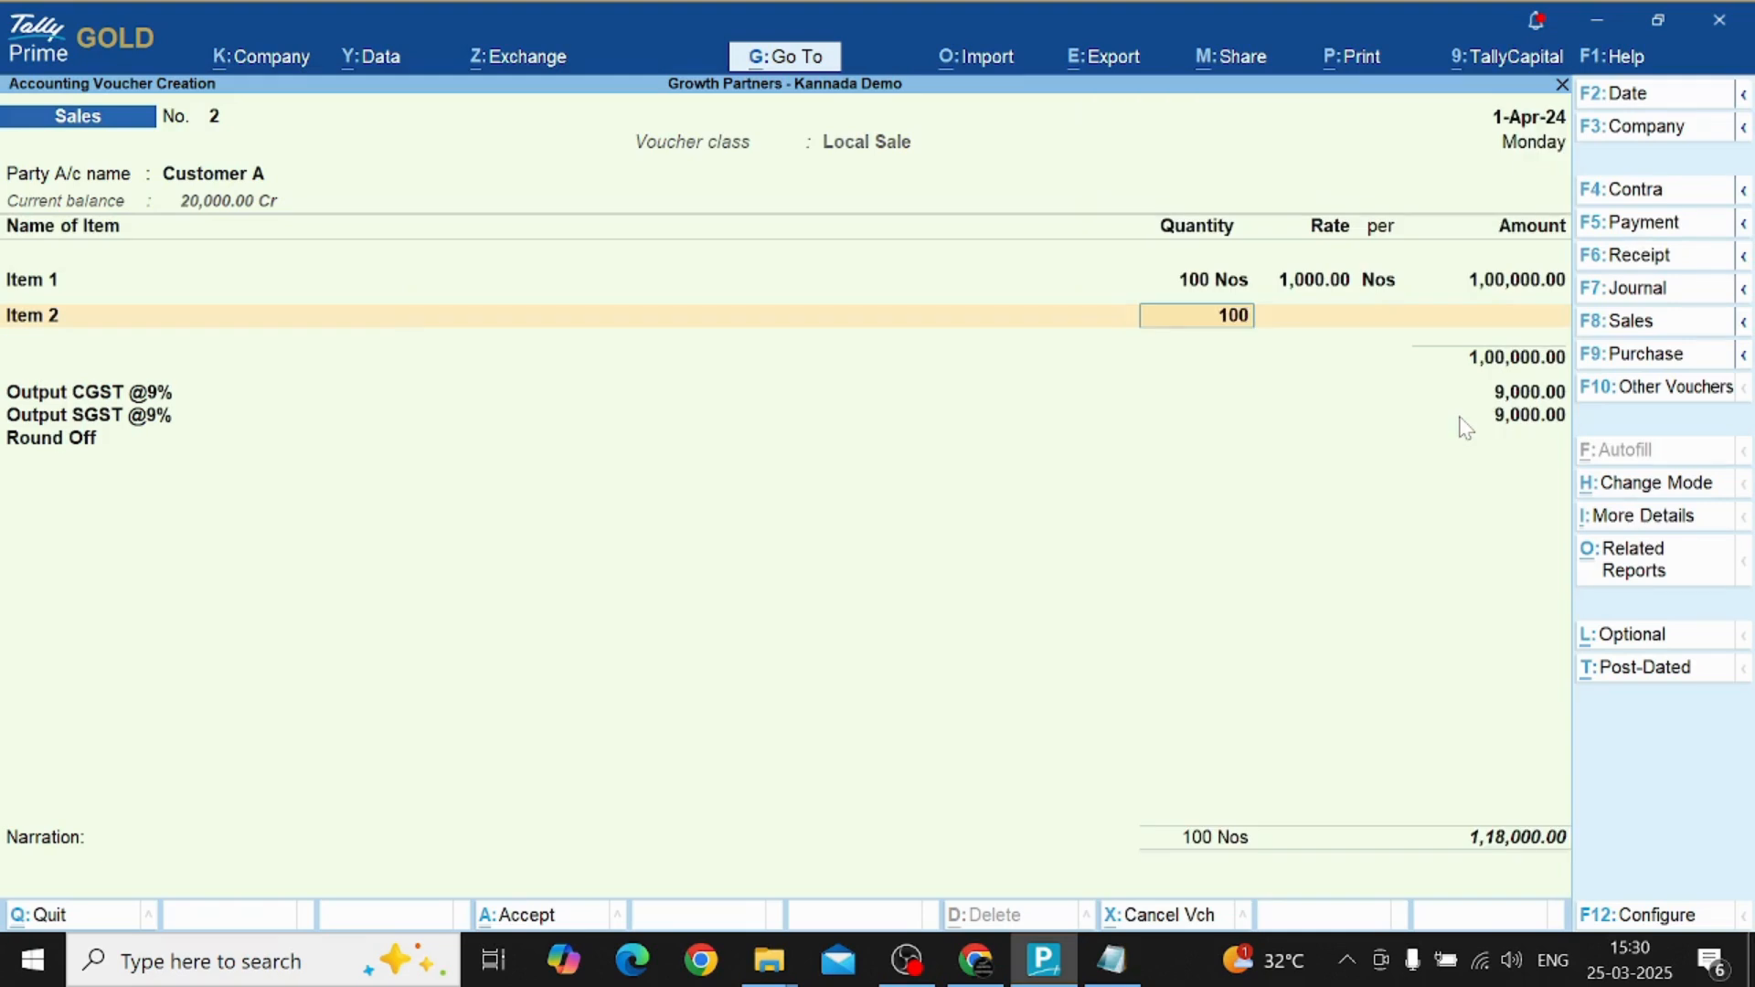
{"action": "key", "text": "Return"}
{"action": "key", "text": "Return"}
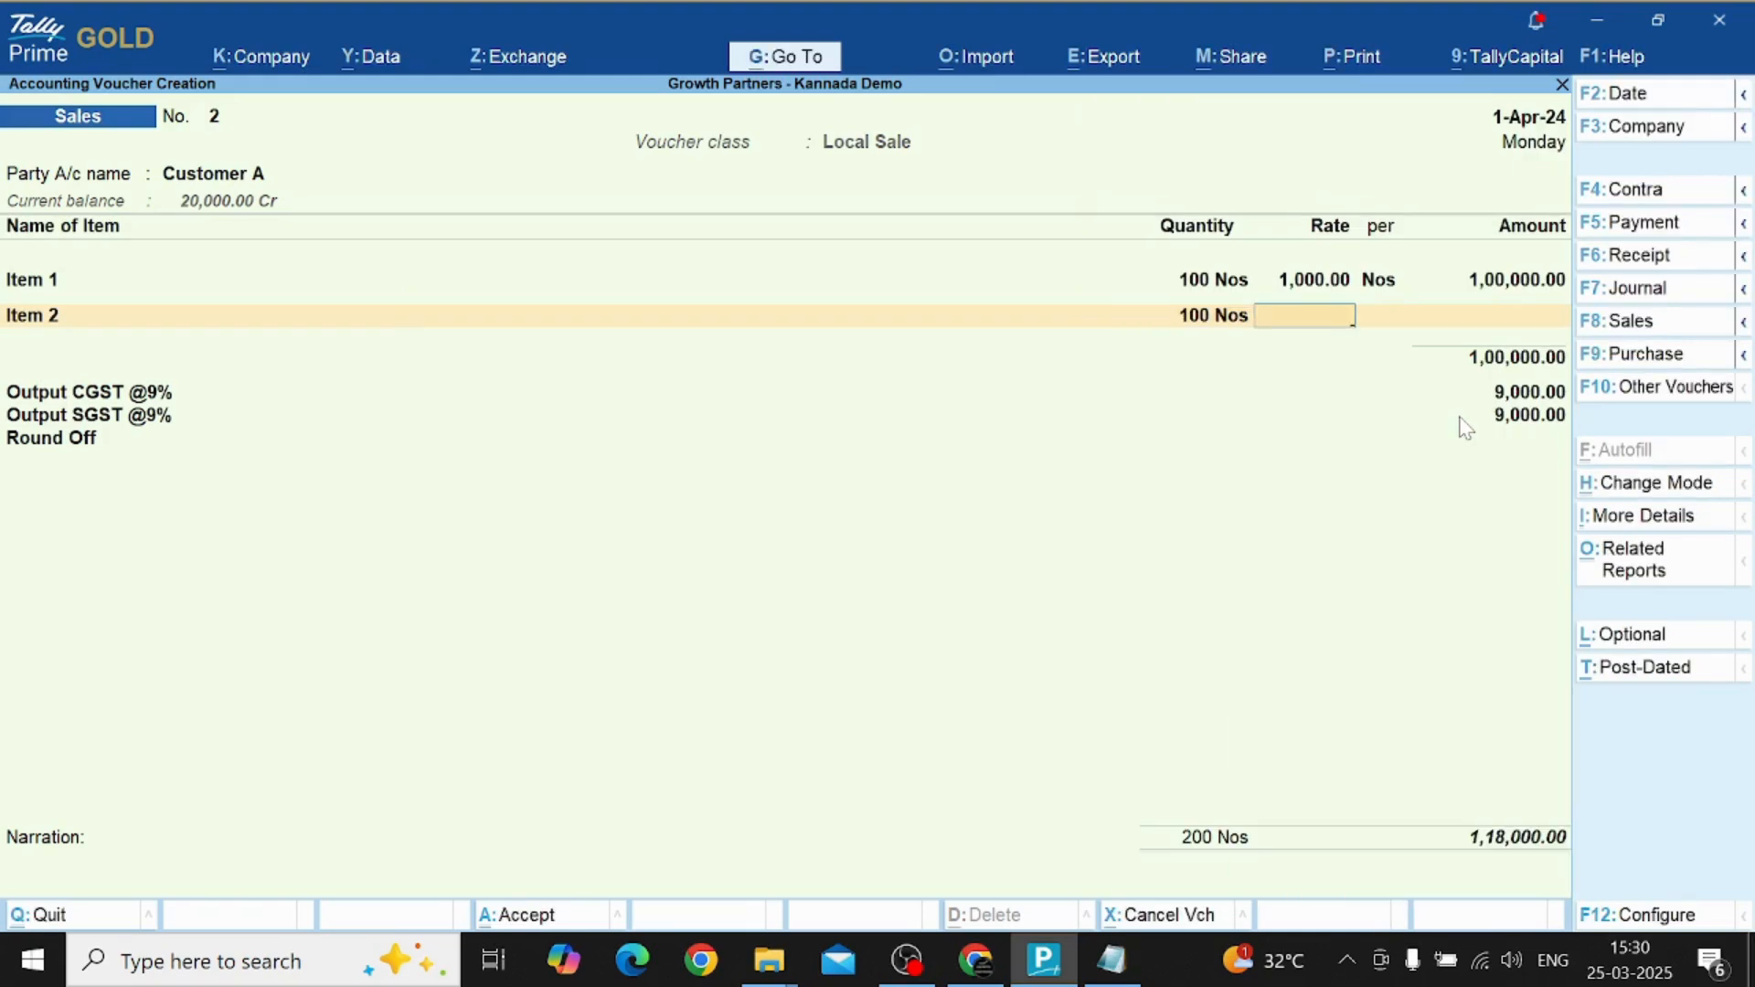
{"action": "type", "text": "200"}
{"action": "type", "text": "1"}
{"action": "key", "text": "Return"}
{"action": "key", "text": "Return"}
{"action": "key", "text": "Return"}
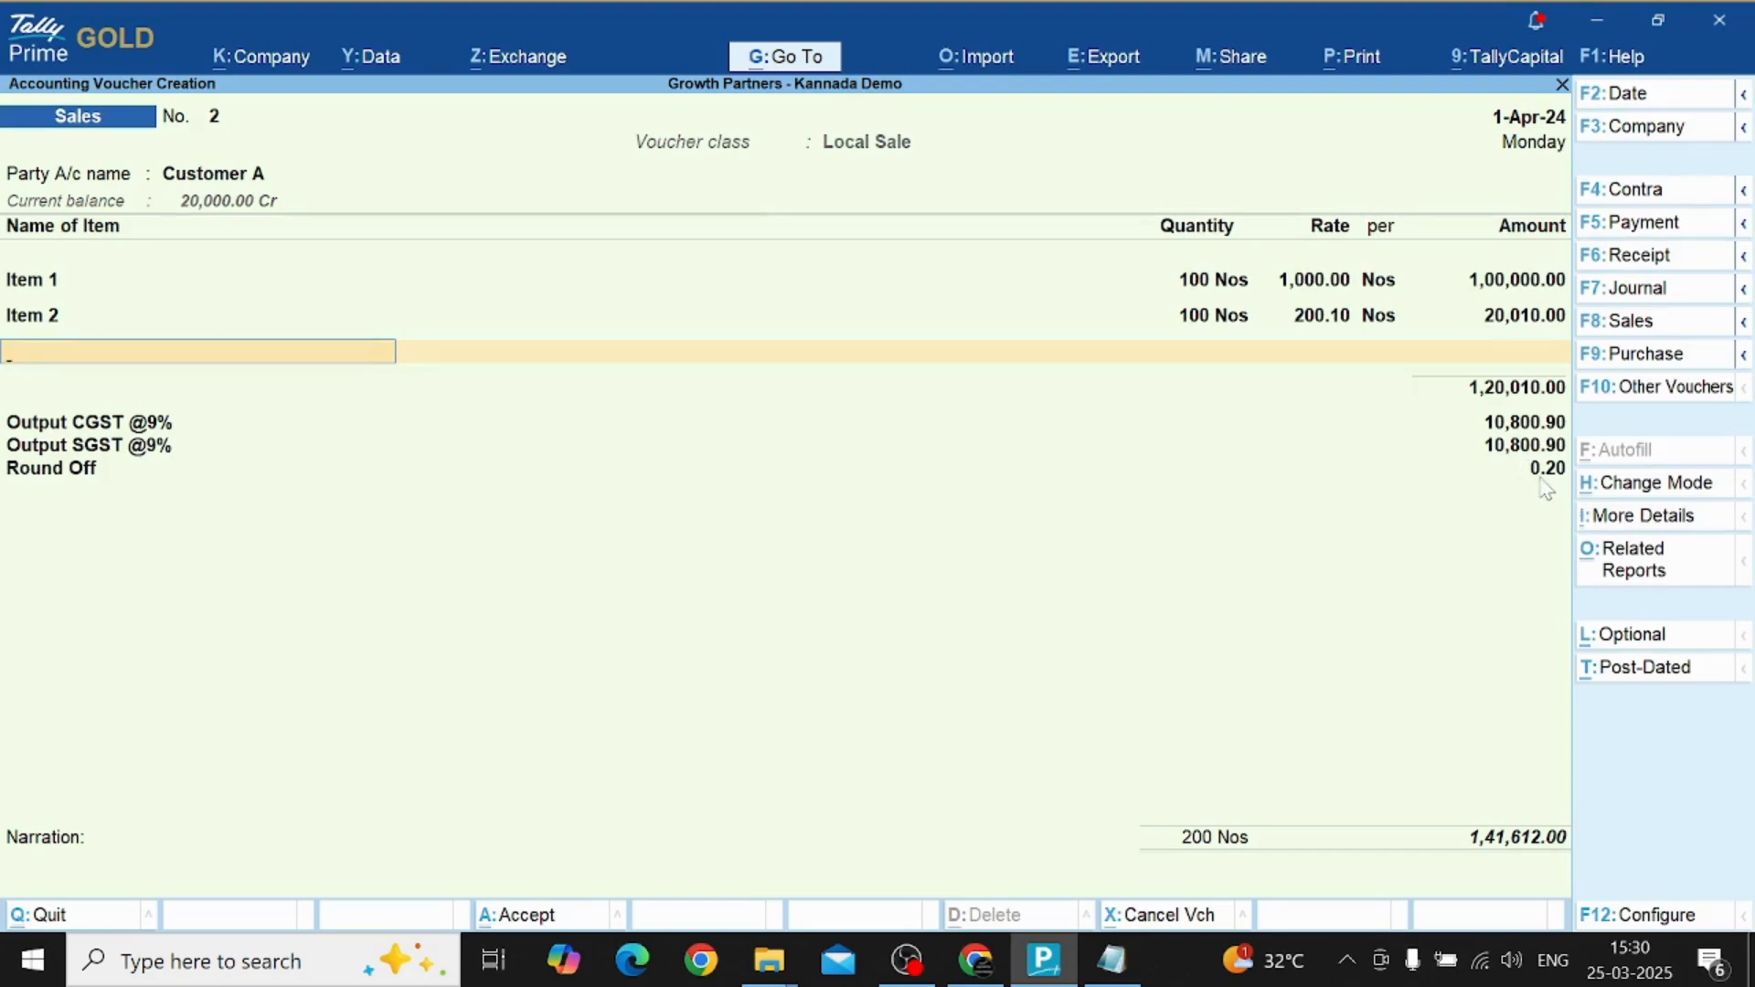
End the item list, accept the bill-wise details as New Ref 2 for the full amount, and save the voucher.
{"action": "key", "text": "Return"}
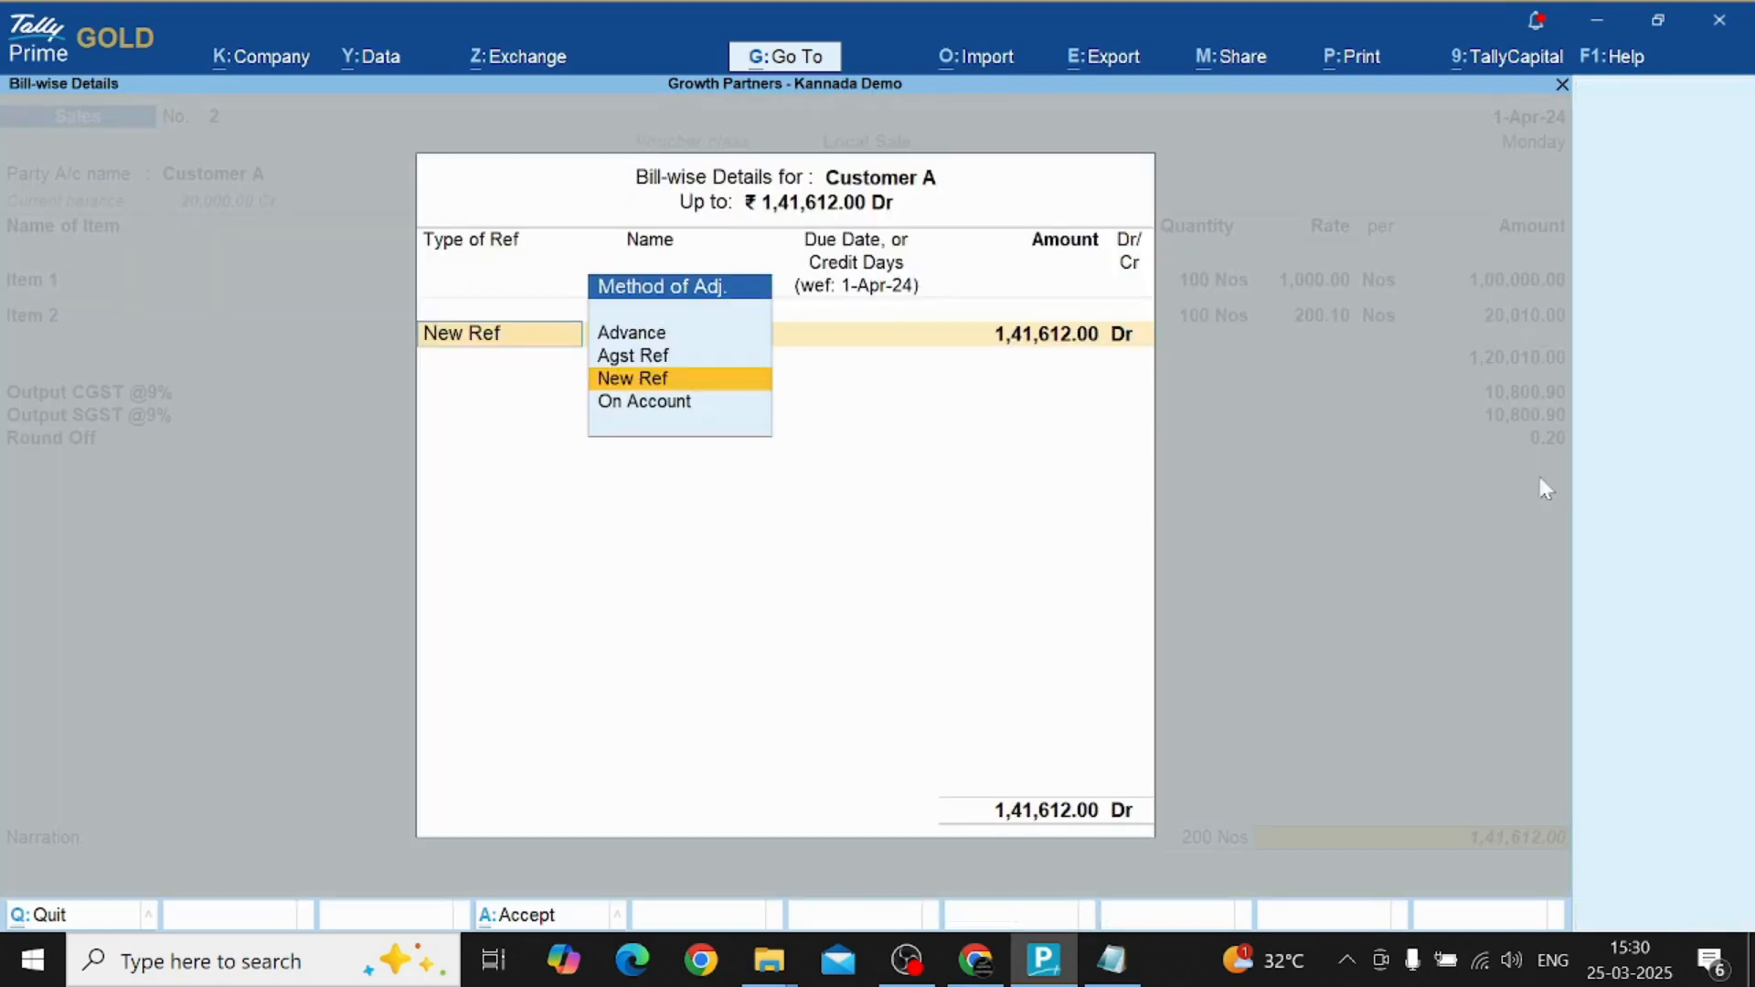
{"action": "key", "text": "Return"}
{"action": "key", "text": "Return"}
{"action": "key", "text": "Return"}
{"action": "key", "text": "Return"}
{"action": "key", "text": "Return"}
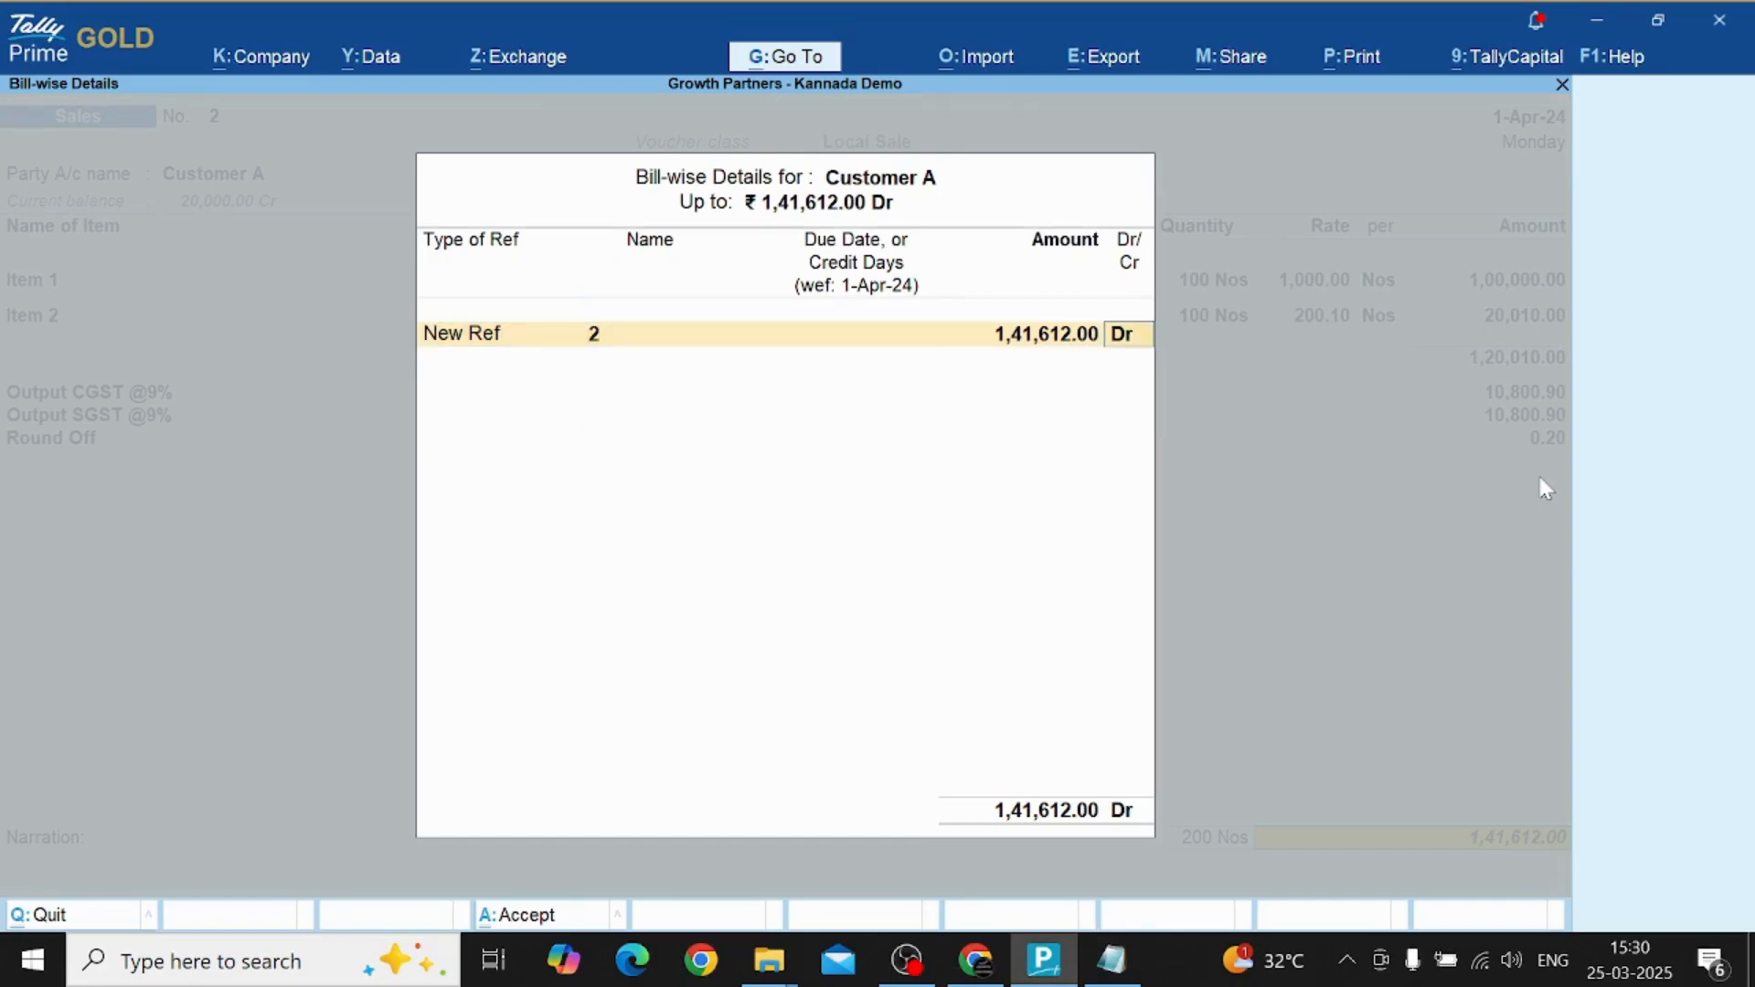
{"action": "key", "text": "Return"}
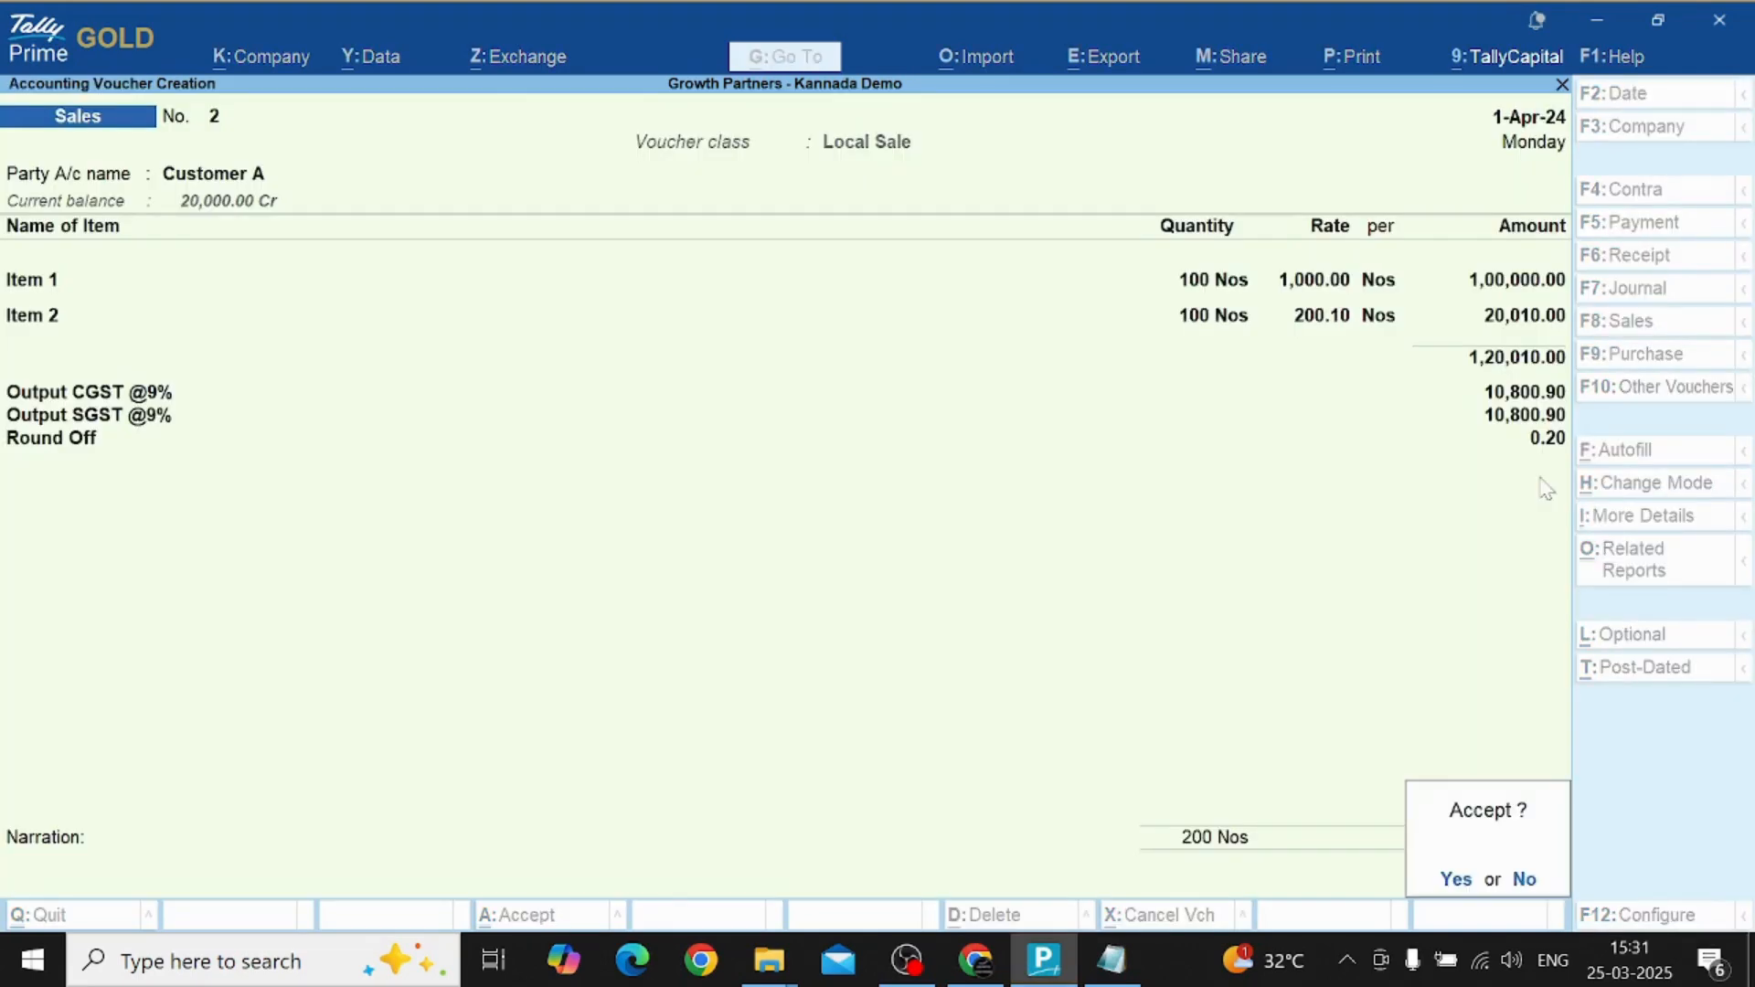
{"action": "key", "text": "y"}
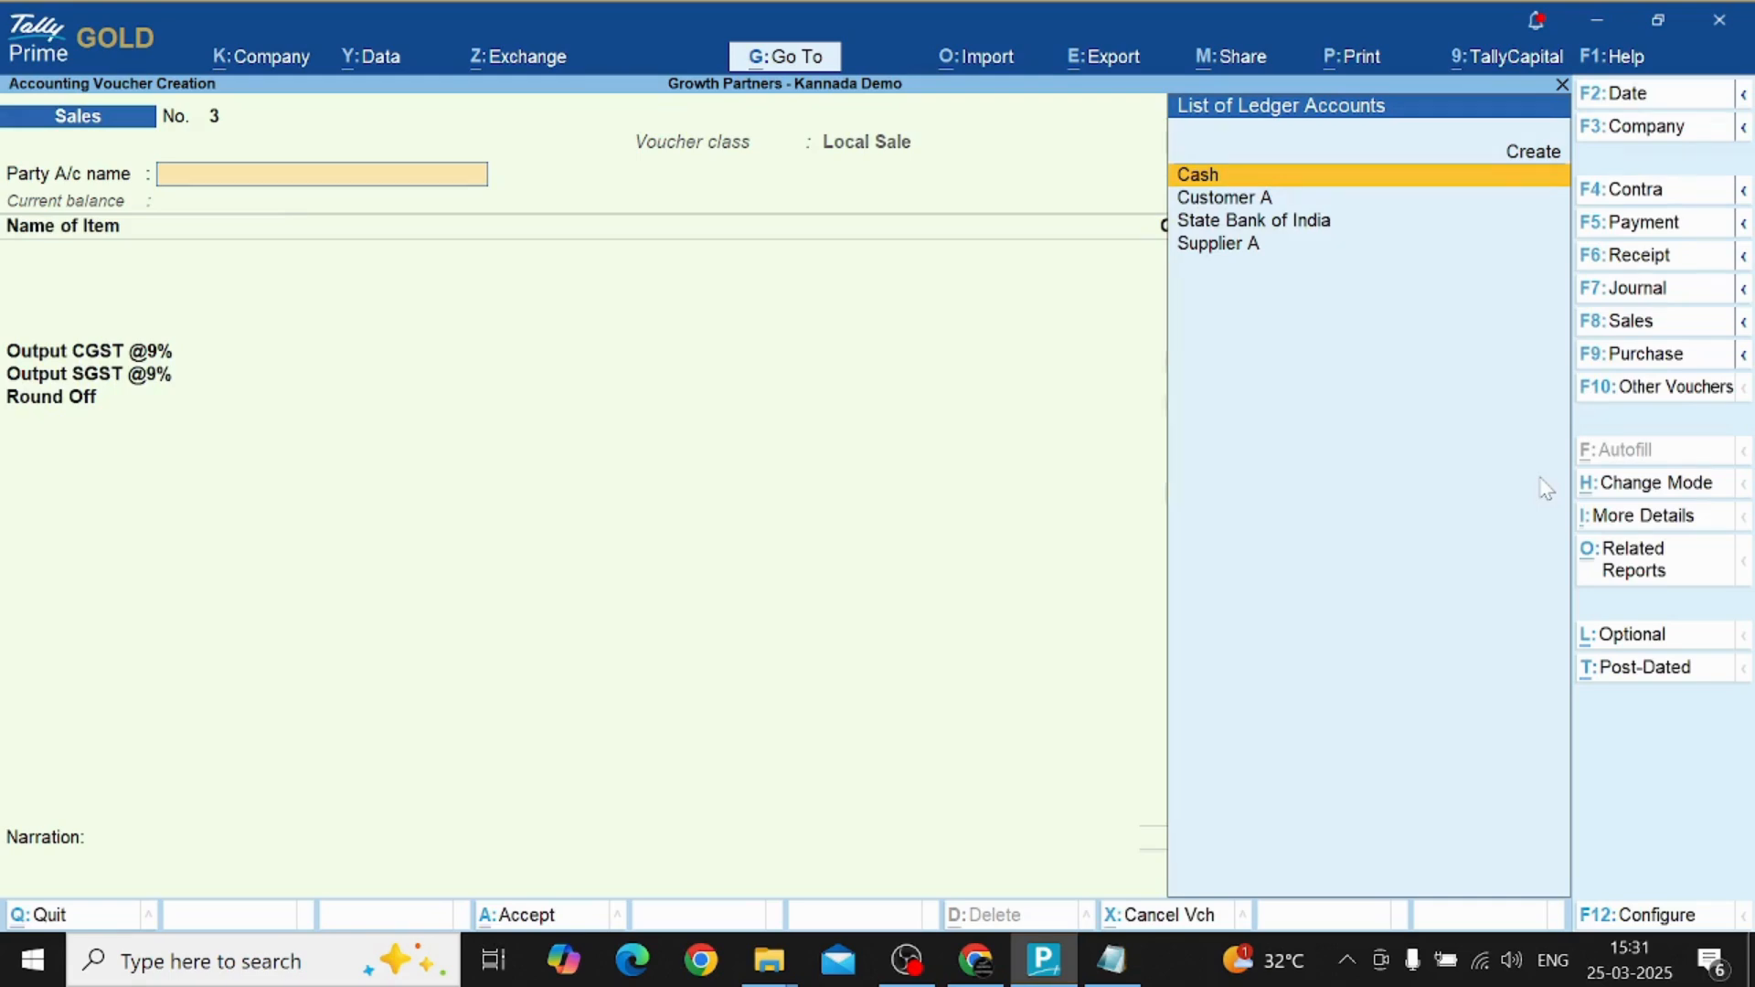
Switch the new Sales voucher to the Interstate Sale voucher class.
{"action": "left_click", "coordinate": [1662, 330]}
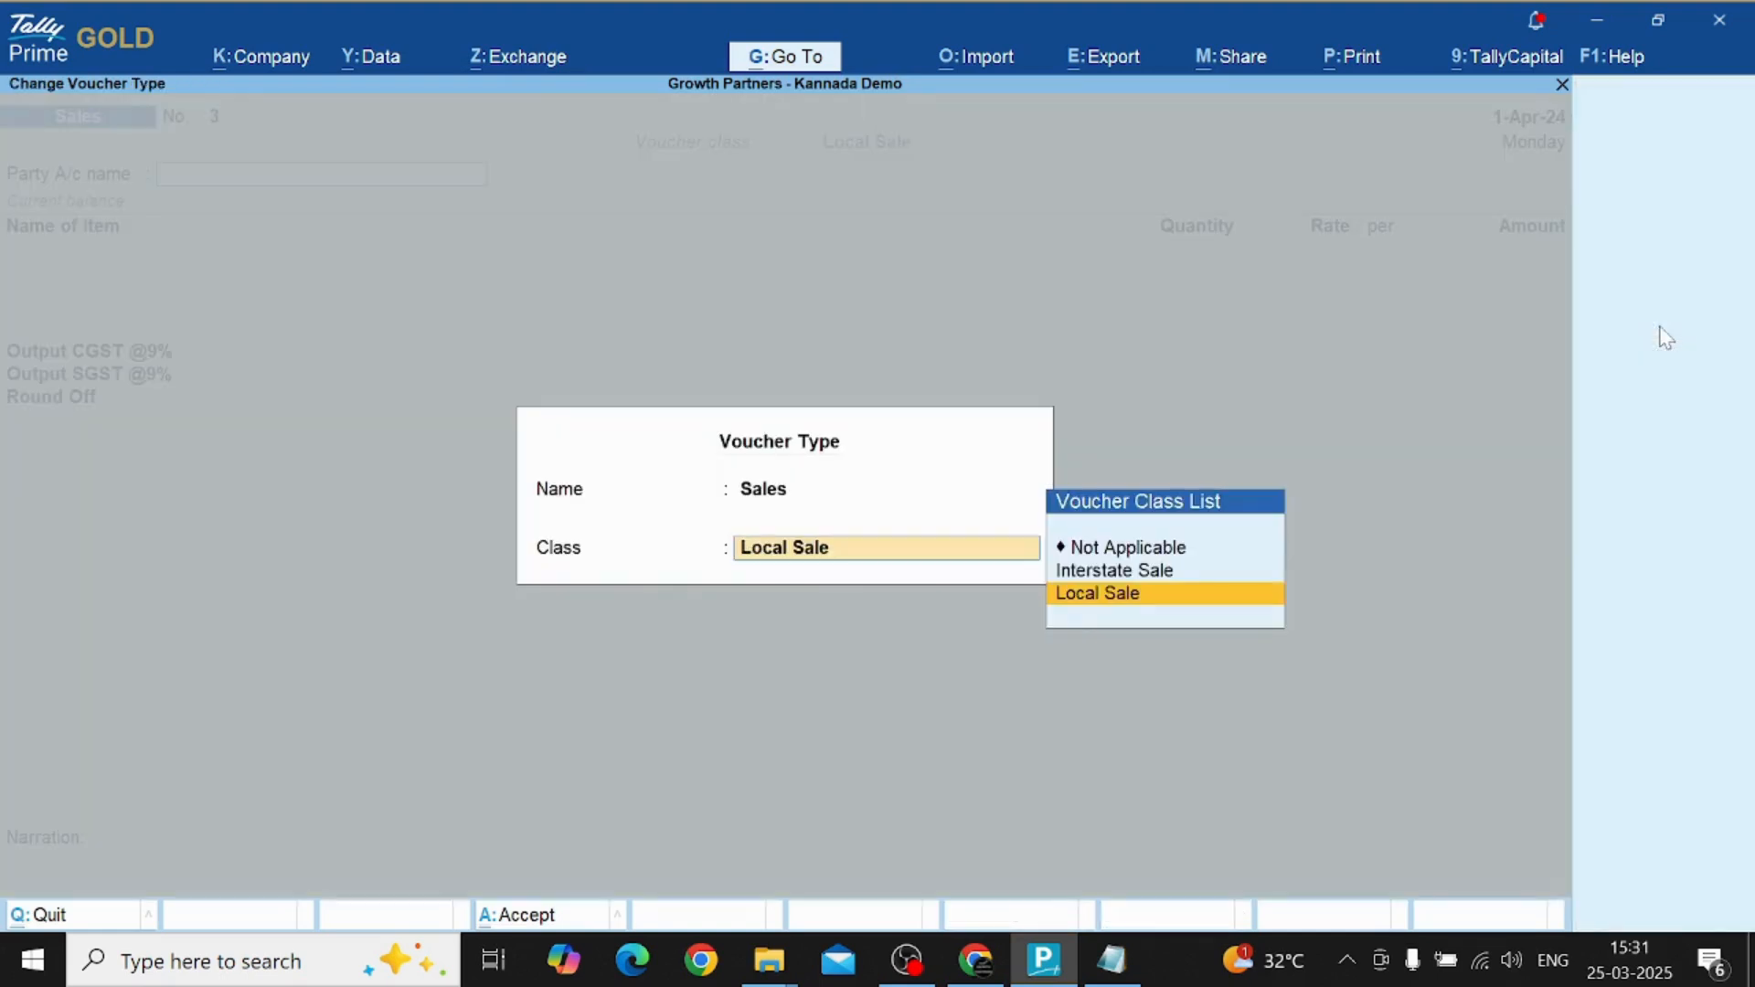
{"action": "key", "text": "Up"}
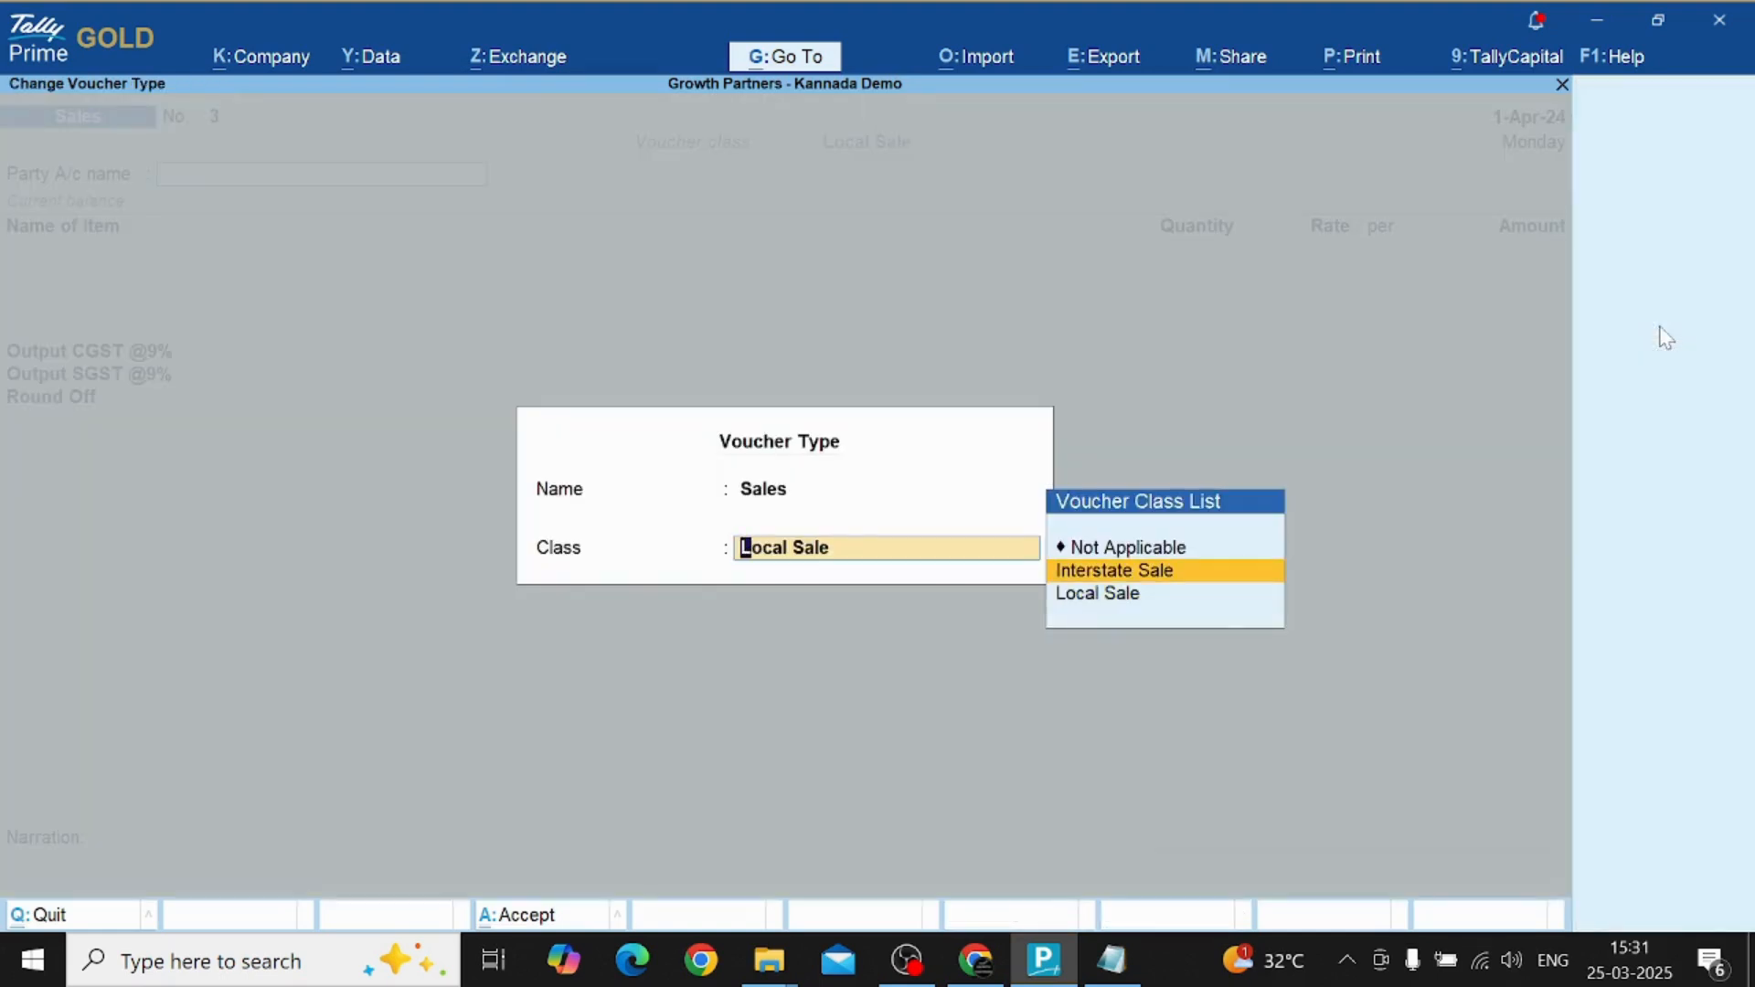
{"action": "key", "text": "Return"}
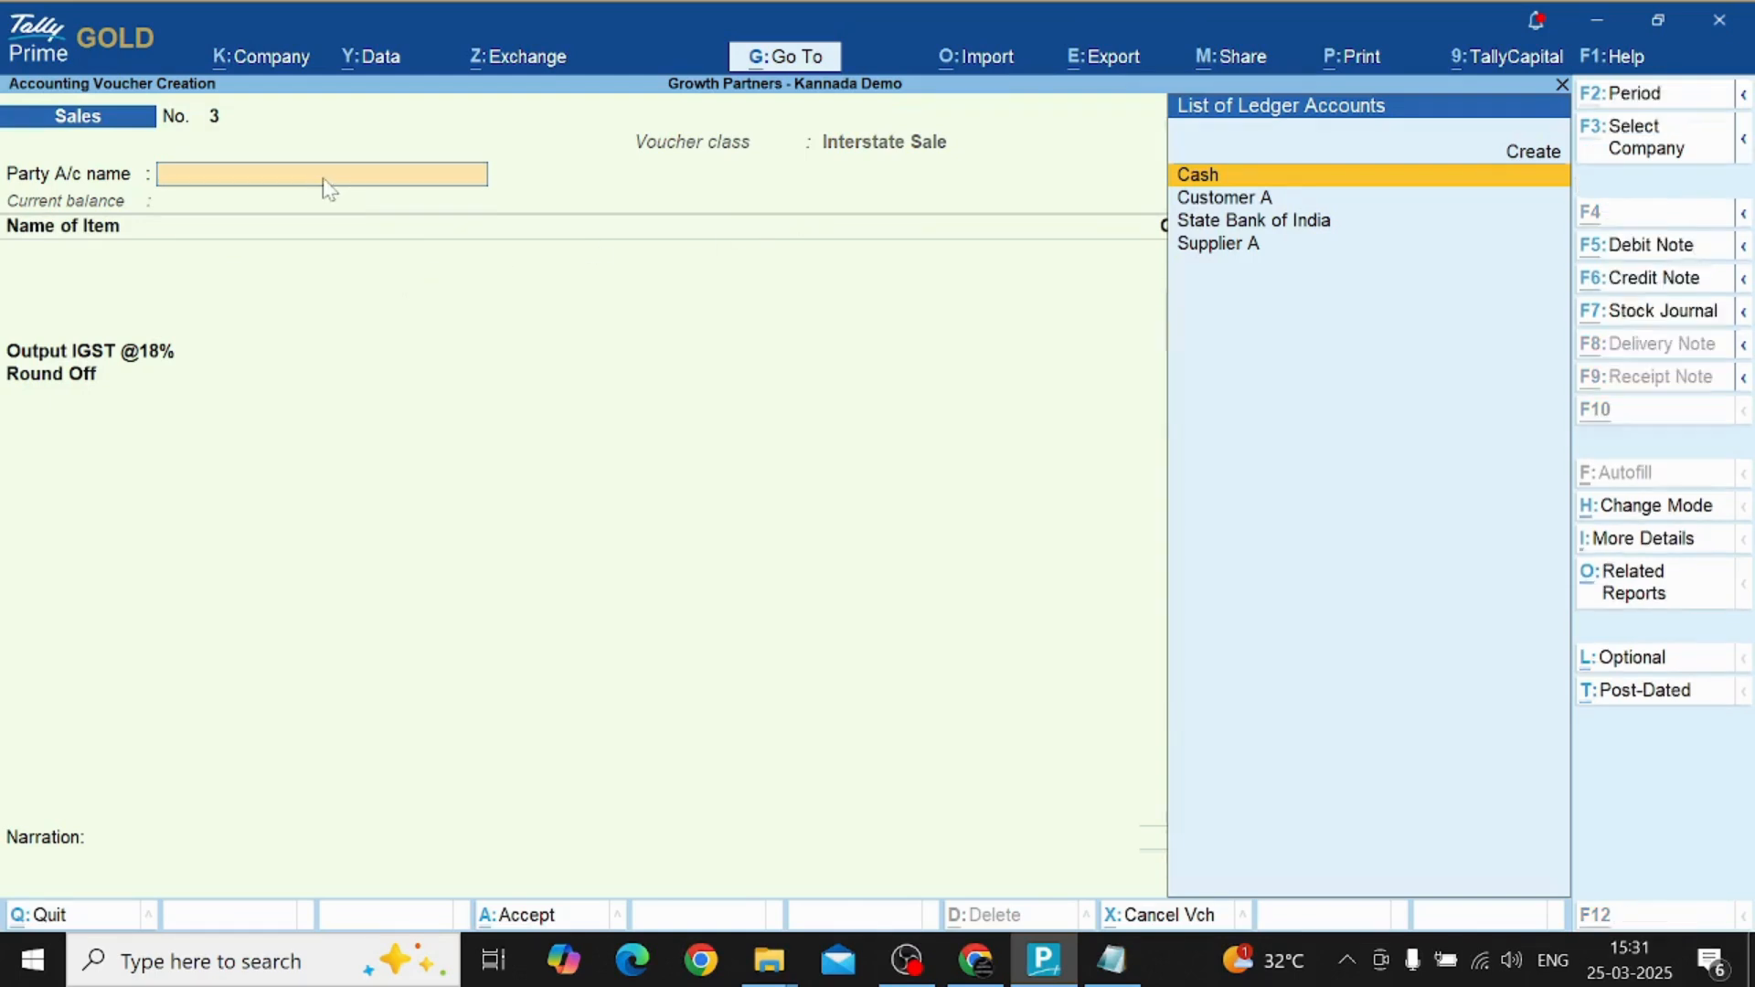
Create a party ledger named Customer B under Sundry Debtors, keeping the default bill-by-bill settings.
{"action": "key", "text": "alt+c"}
{"action": "type", "text": "Cu"}
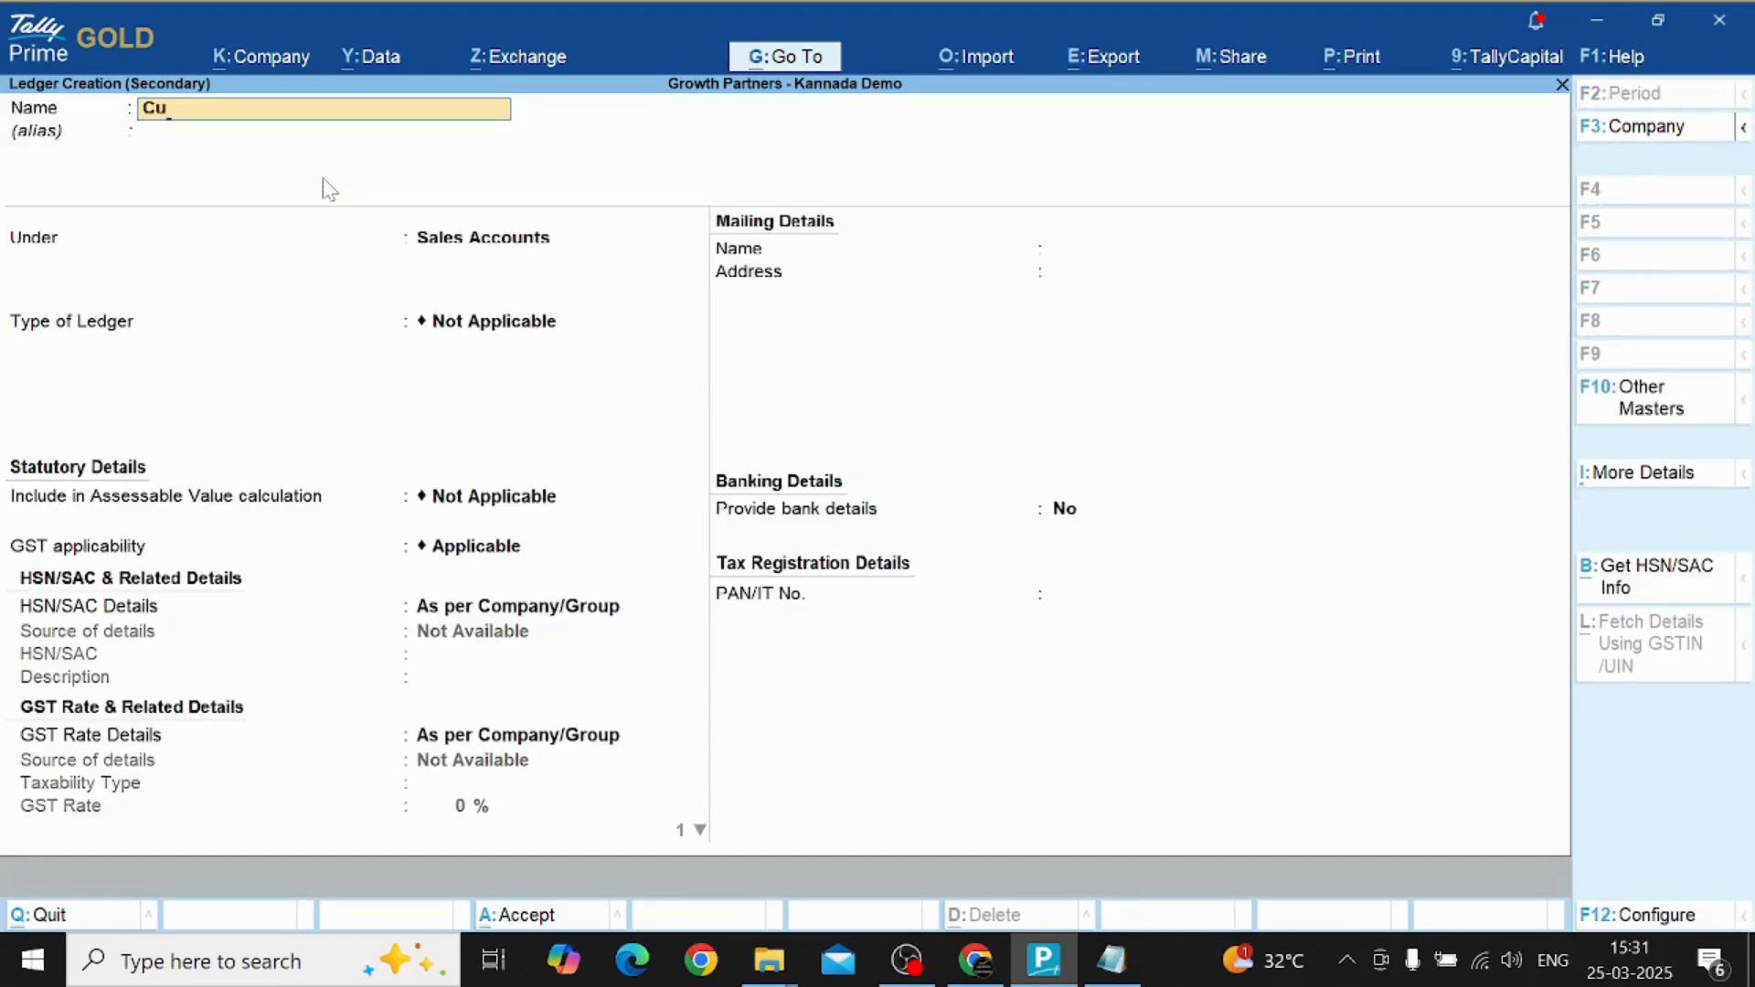
{"action": "type", "text": "stomer b"}
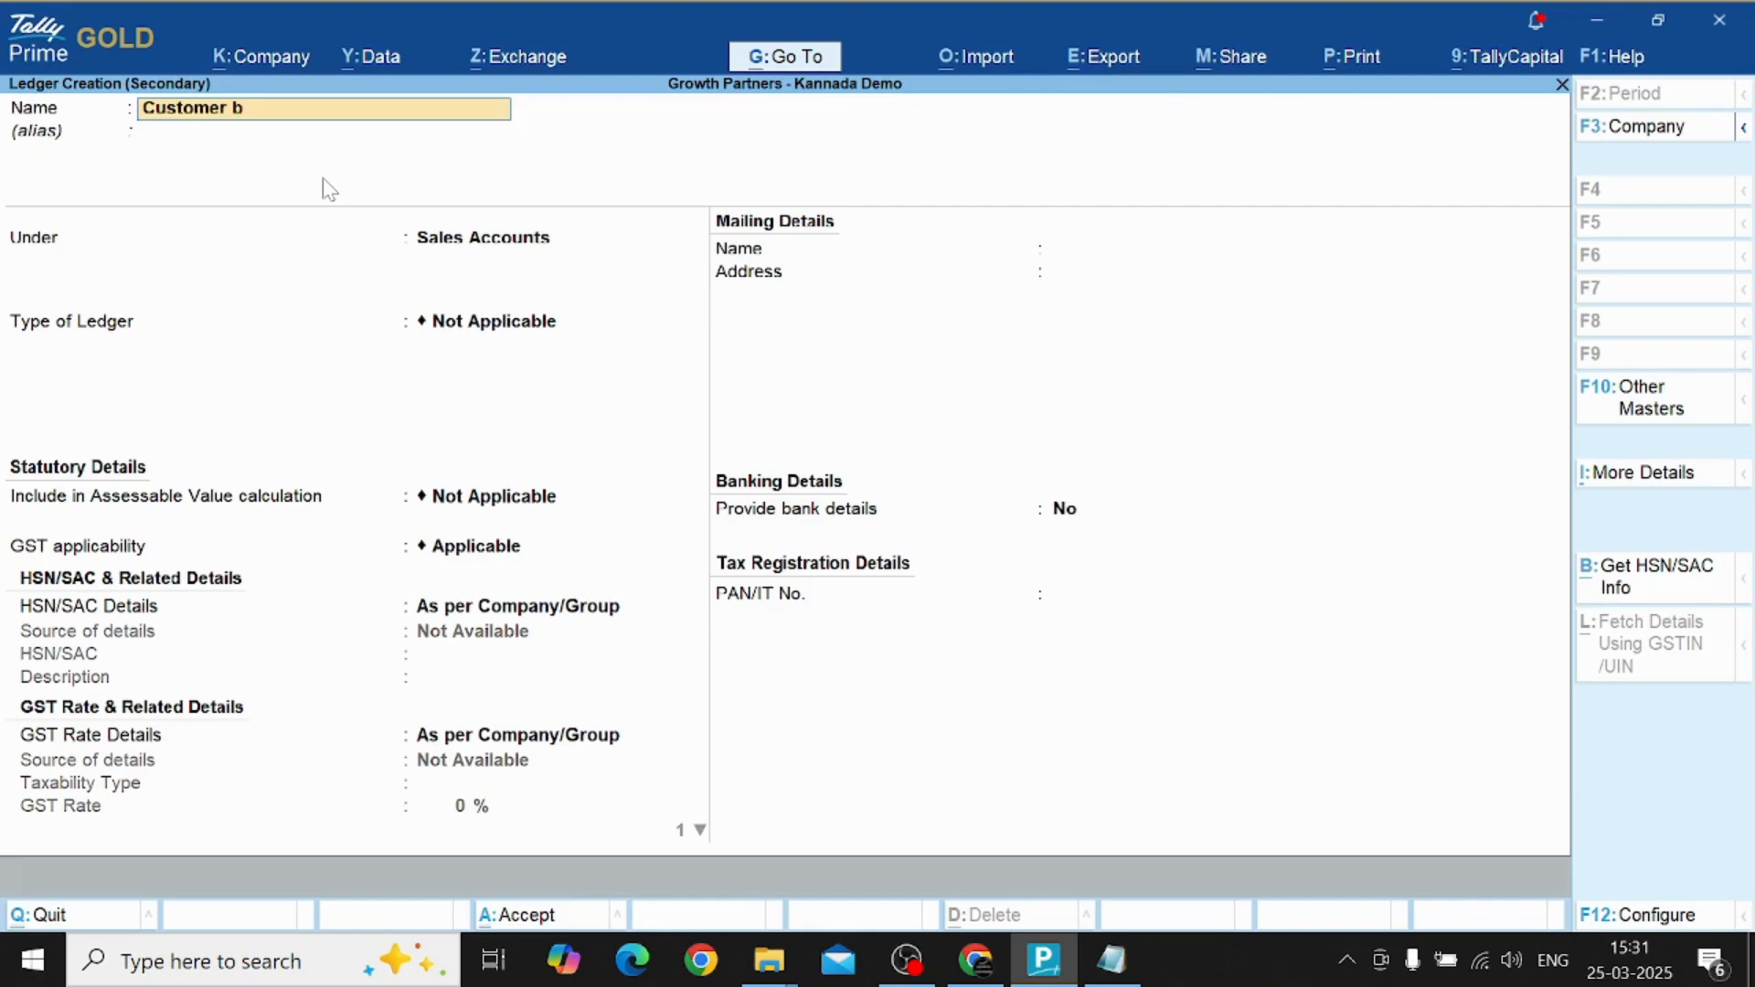
{"action": "key", "text": "Return"}
{"action": "type", "text": "Su"}
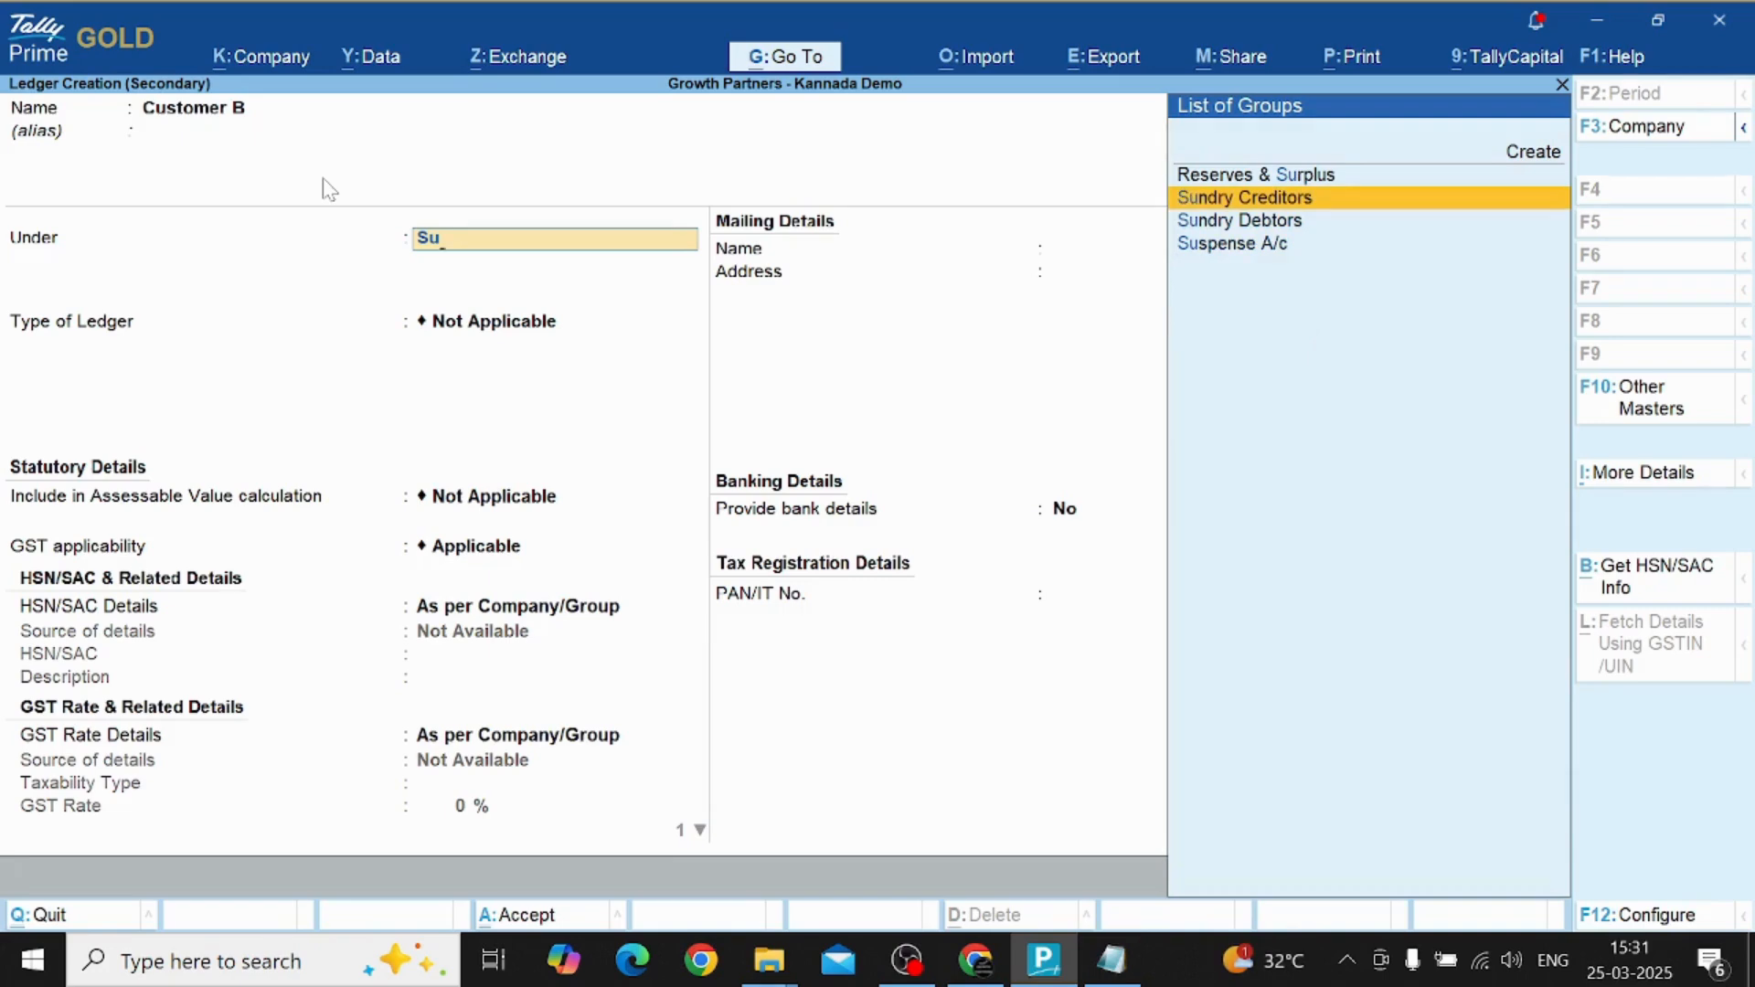
{"action": "key", "text": "Down"}
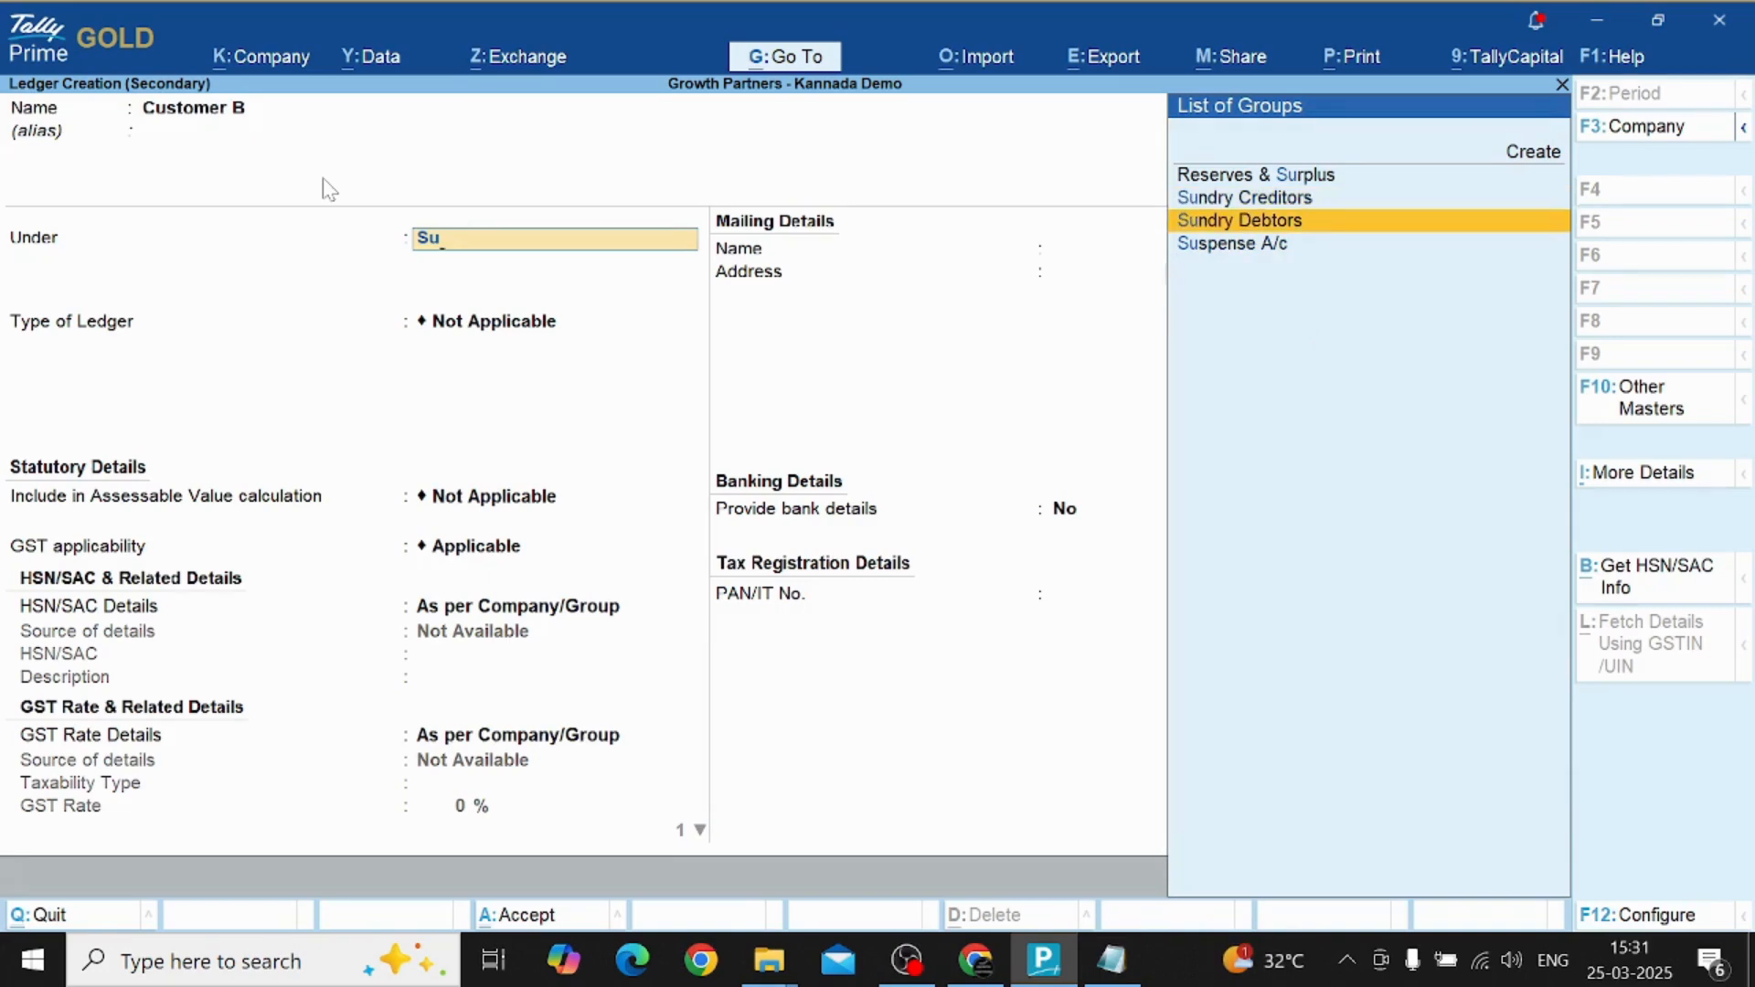
{"action": "key", "text": "Return"}
{"action": "key", "text": "Return"}
{"action": "key", "text": "Return"}
{"action": "key", "text": "Return"}
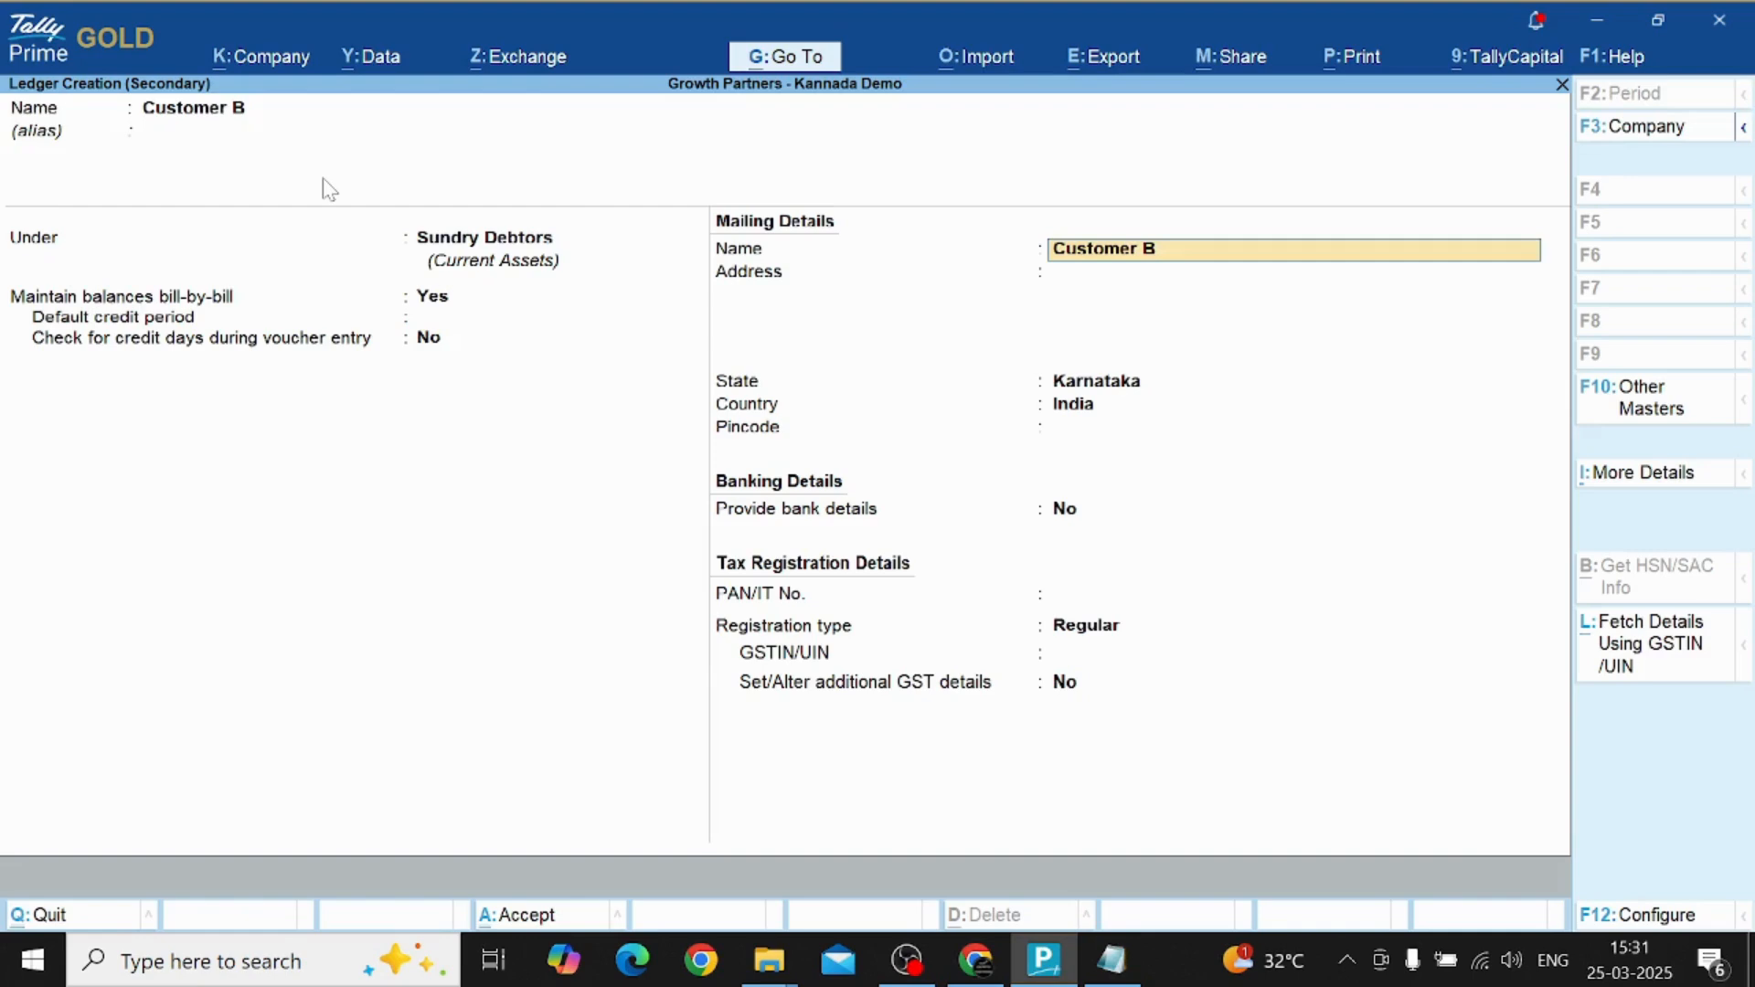
Set Customer B's state to Maharashtra, keep India as the country, and save the ledger.
{"action": "key", "text": "Return"}
{"action": "key", "text": "Return"}
{"action": "type", "text": "Ma"}
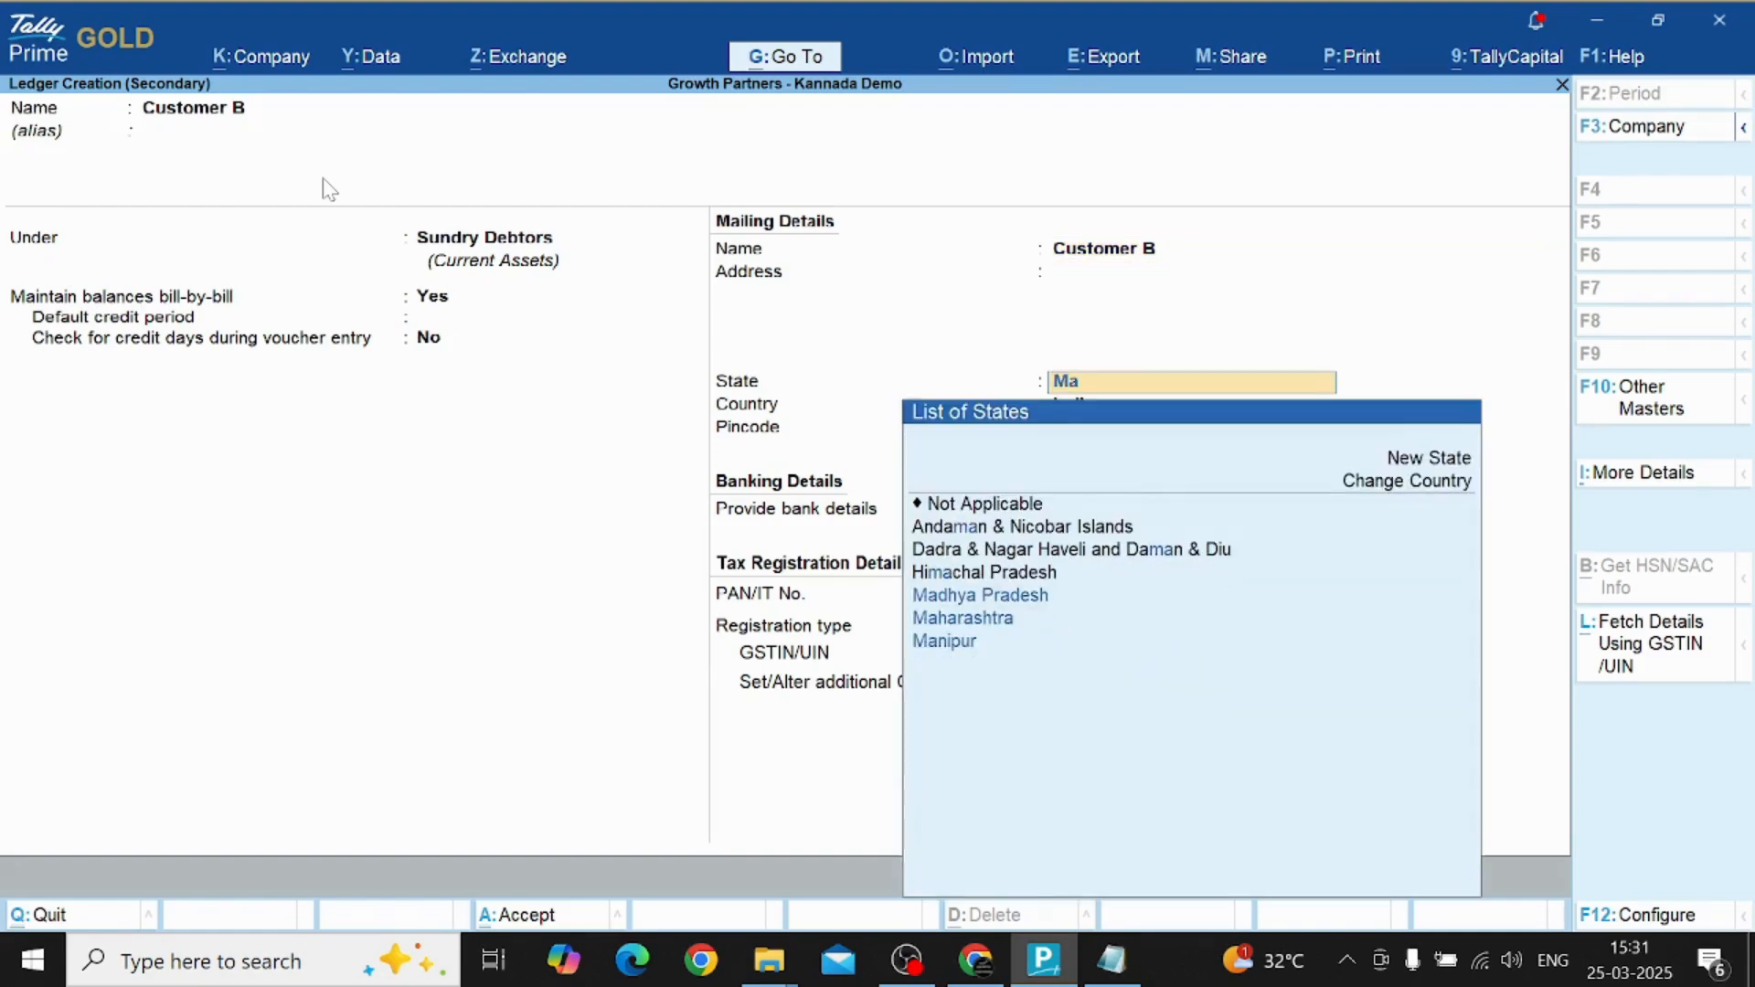
{"action": "type", "text": "h"}
{"action": "key", "text": "Return"}
{"action": "key", "text": "Return"}
{"action": "key", "text": "Return"}
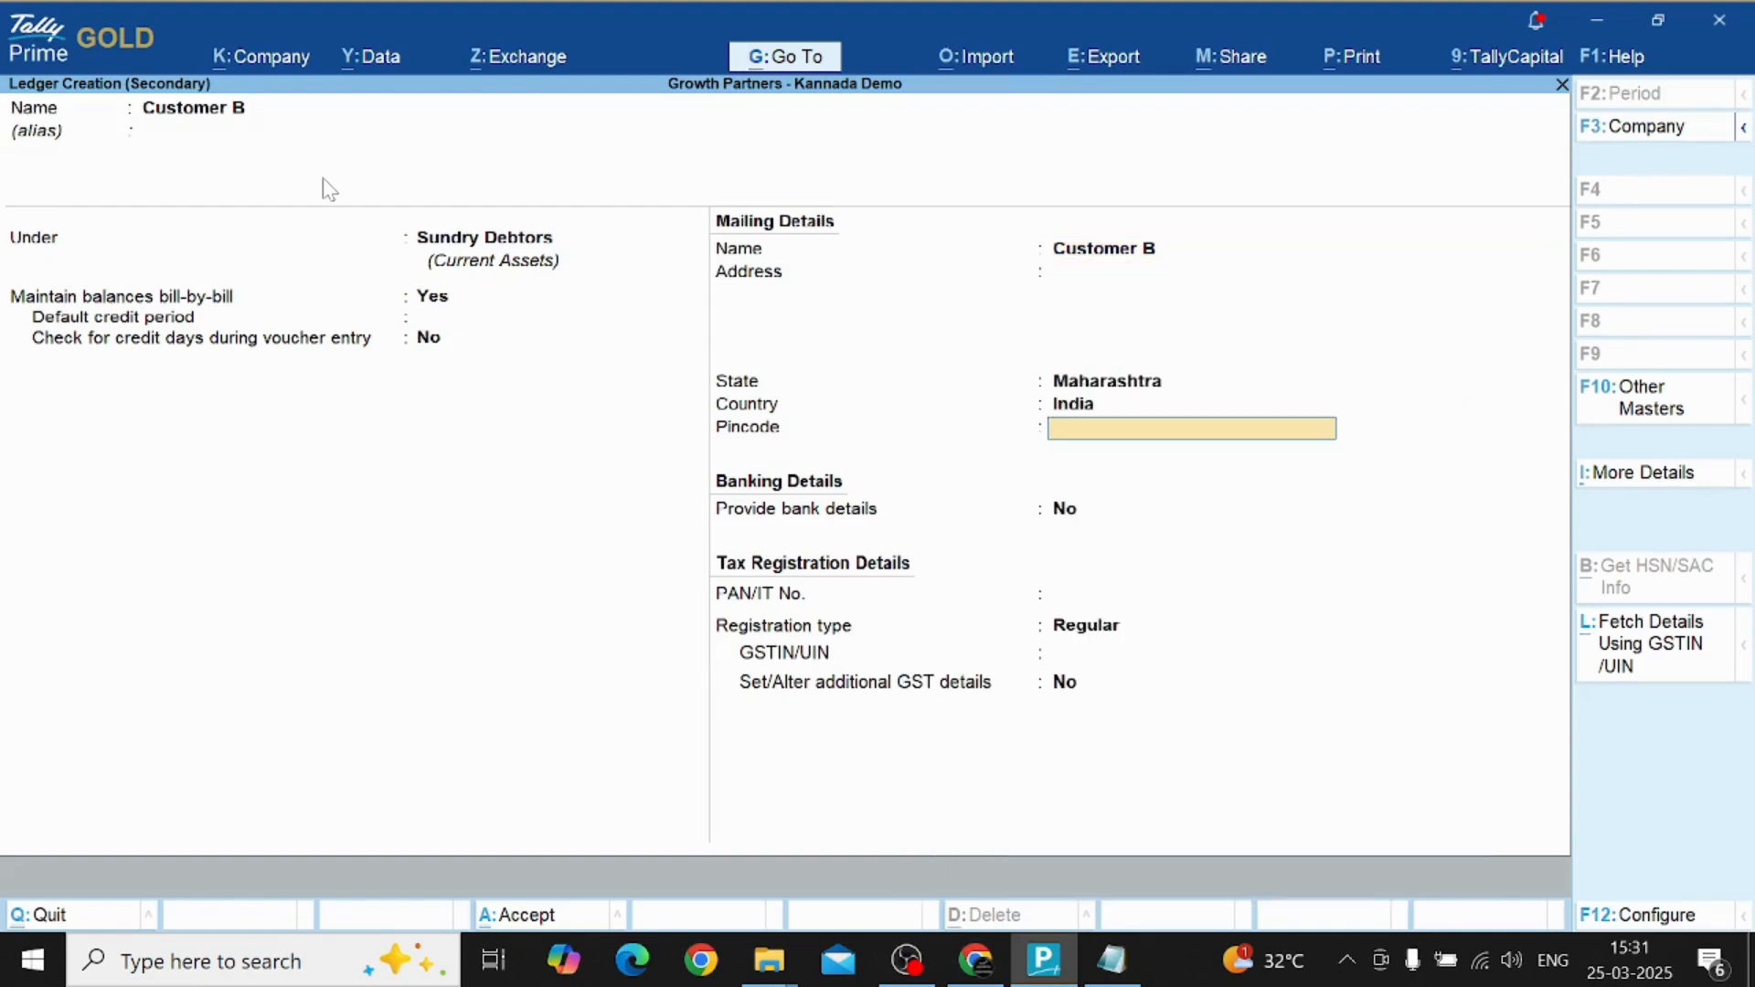
{"action": "key", "text": "ctrl+a"}
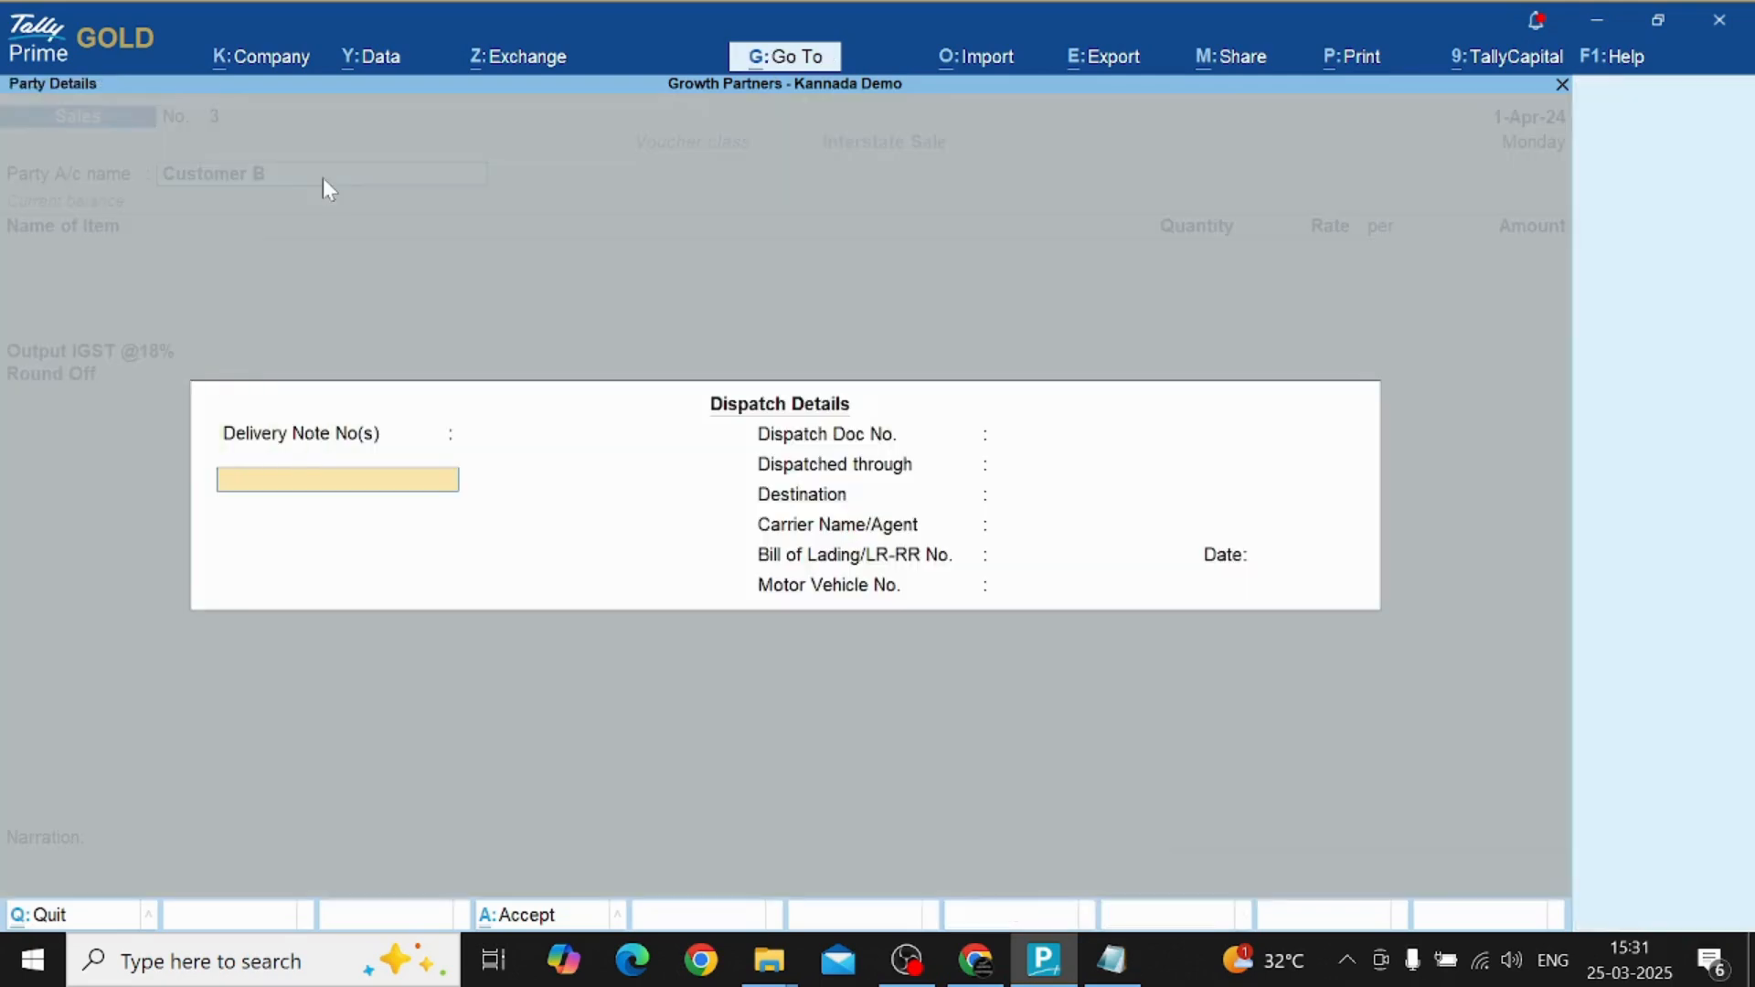
Accept the default dispatch and party details for Customer B, and add 10 Nos of Item 1 at the prefilled rate of 1,000.00.
{"action": "key", "text": "ctrl+a"}
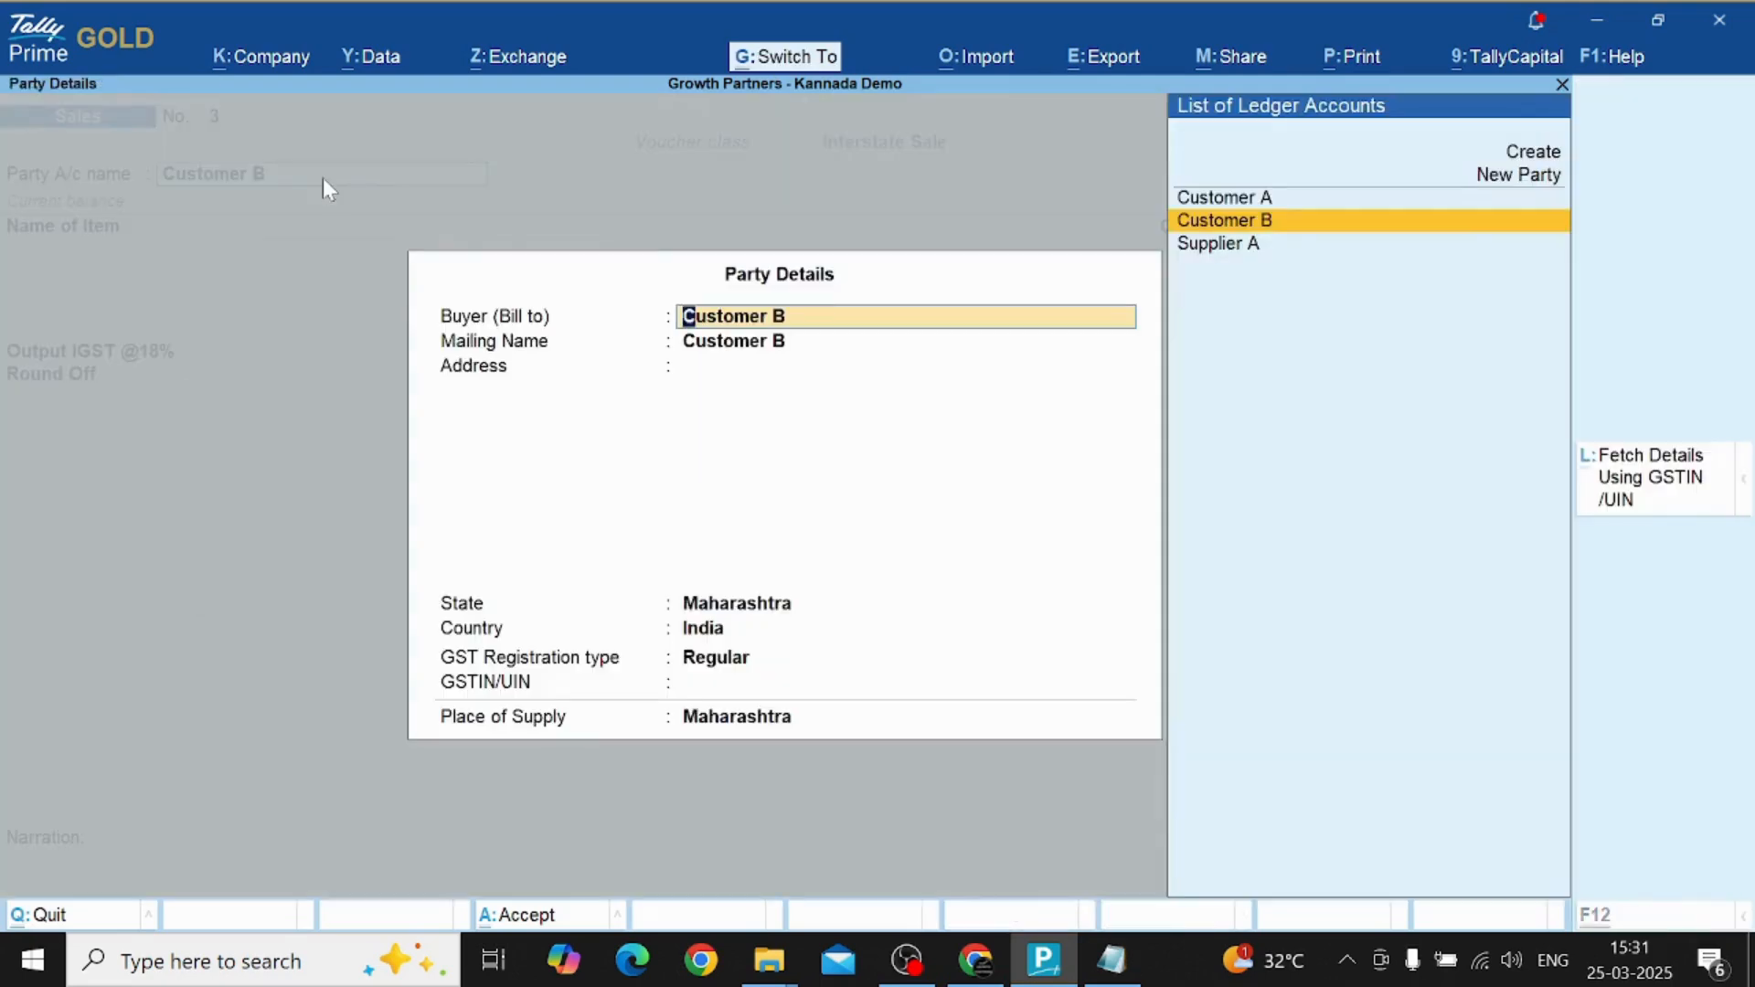
{"action": "key", "text": "ctrl+a"}
{"action": "type", "text": "It"}
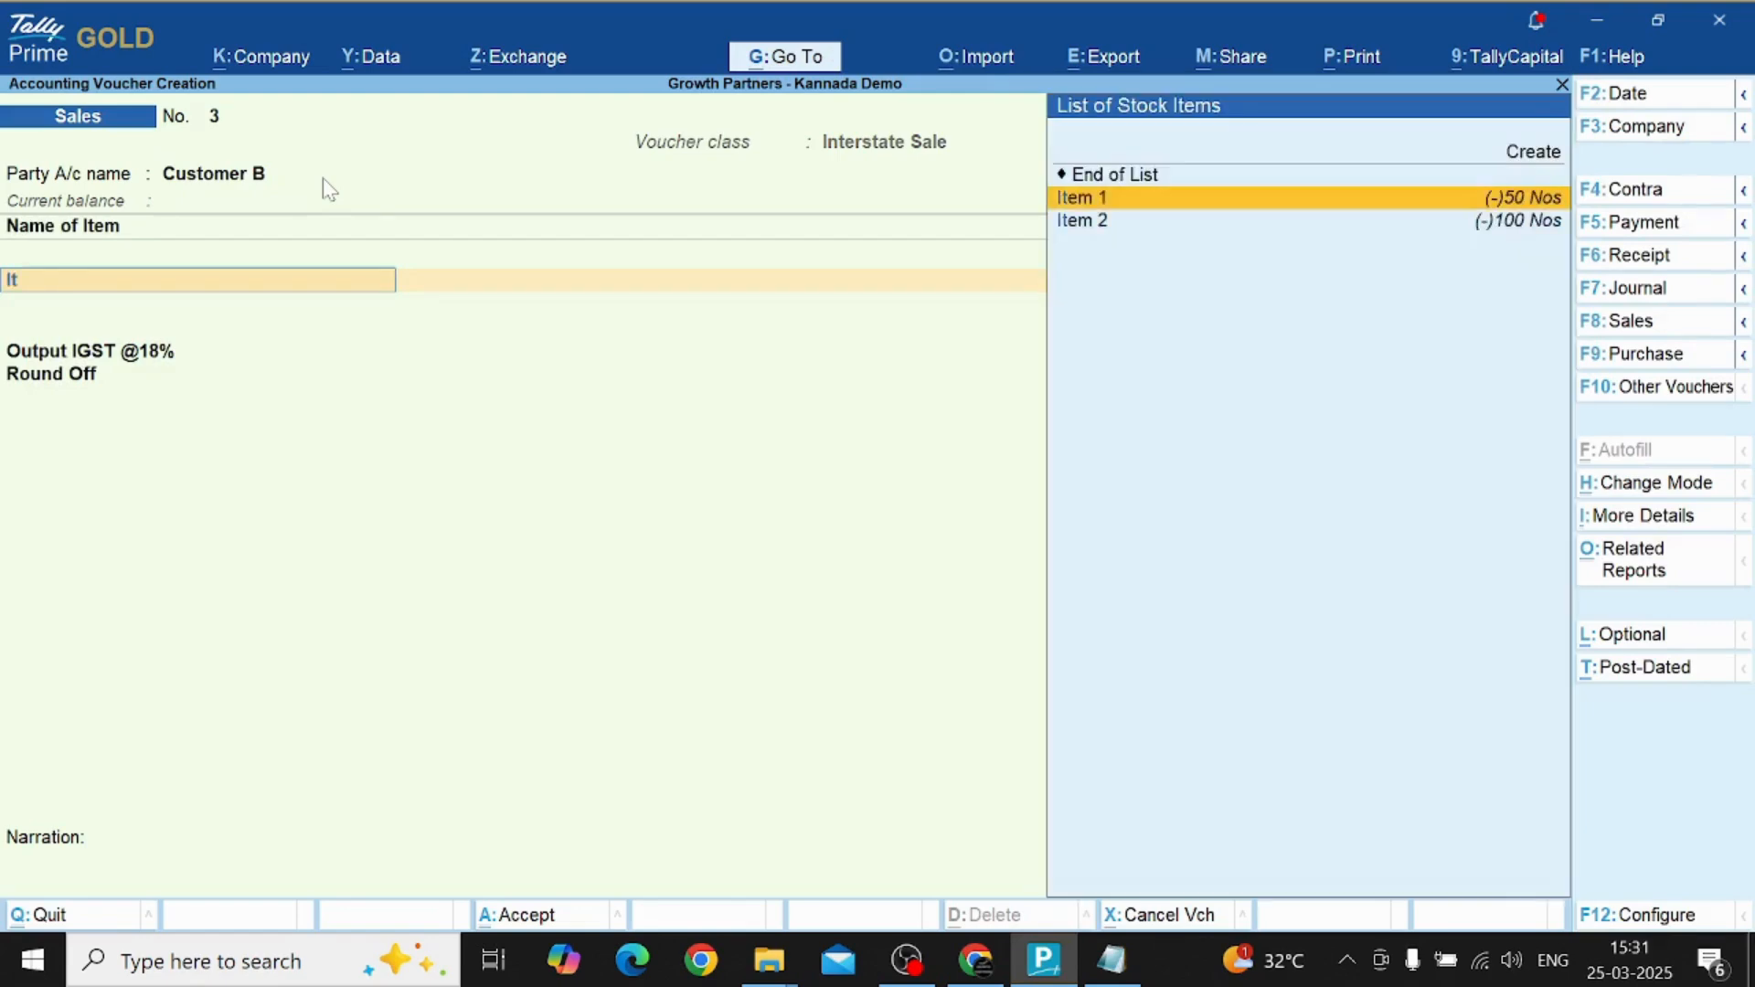
{"action": "key", "text": "Return"}
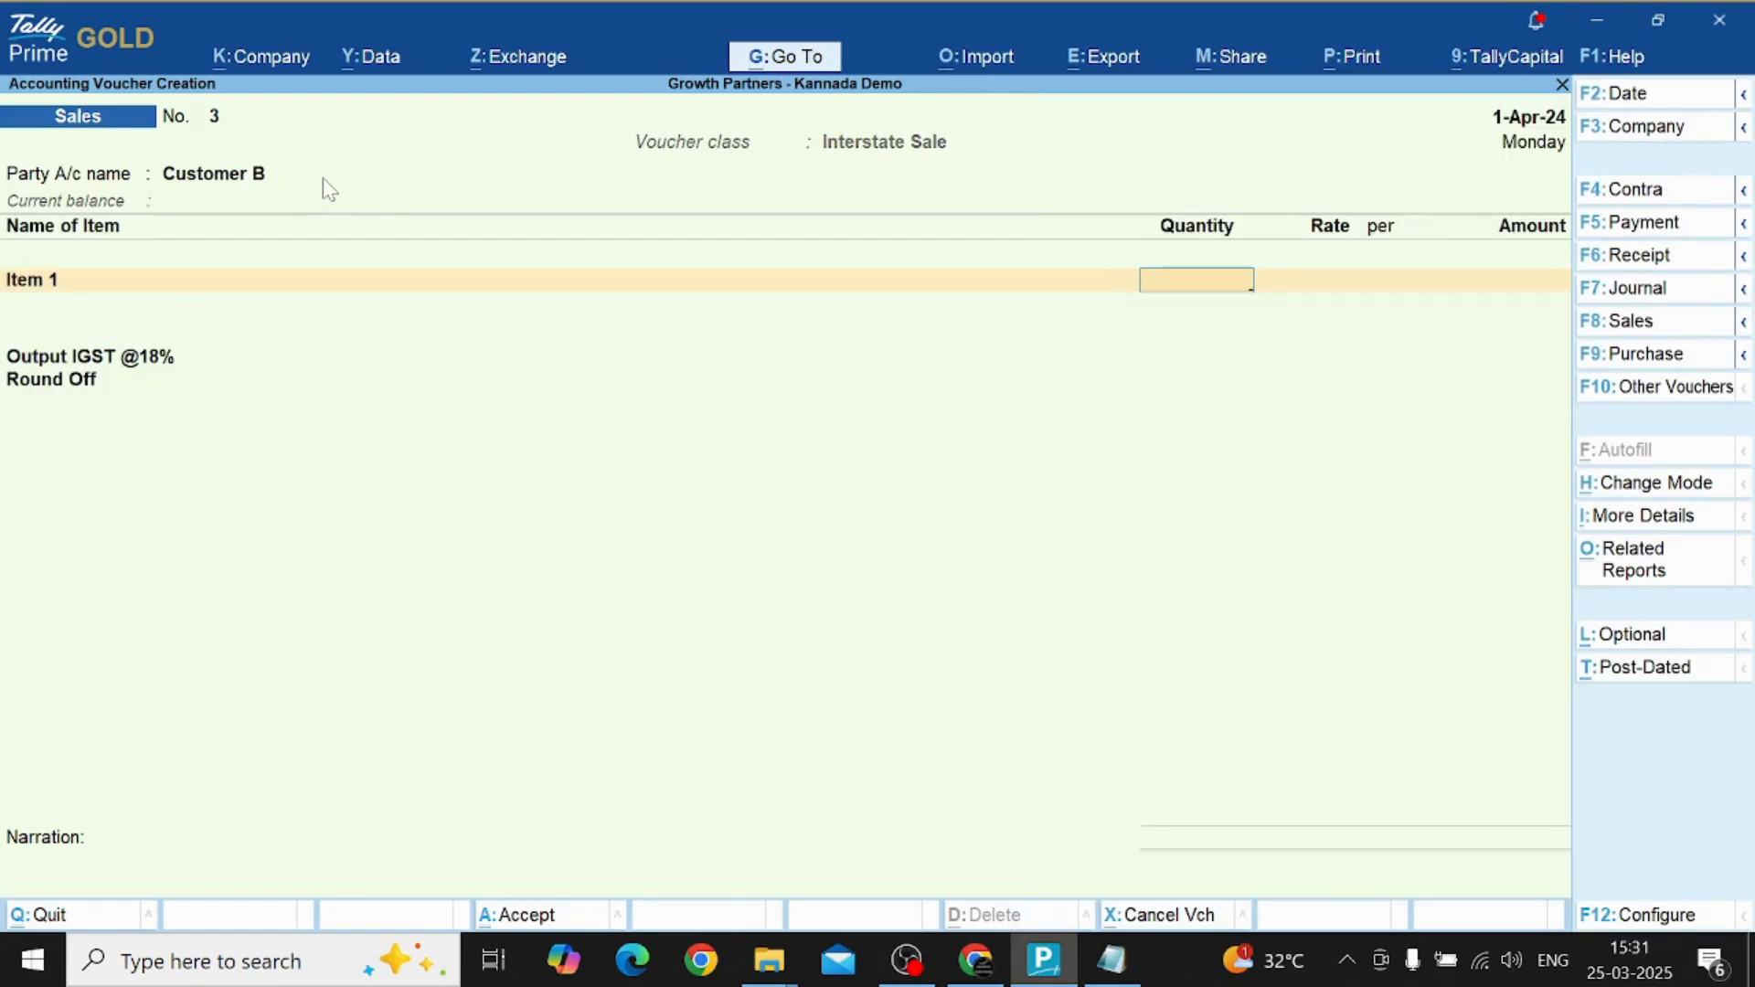
{"action": "type", "text": "19"}
{"action": "key", "text": "BackSpace"}
{"action": "type", "text": "0"}
{"action": "key", "text": "Return"}
{"action": "key", "text": "Return"}
{"action": "key", "text": "Return"}
{"action": "key", "text": "Return"}
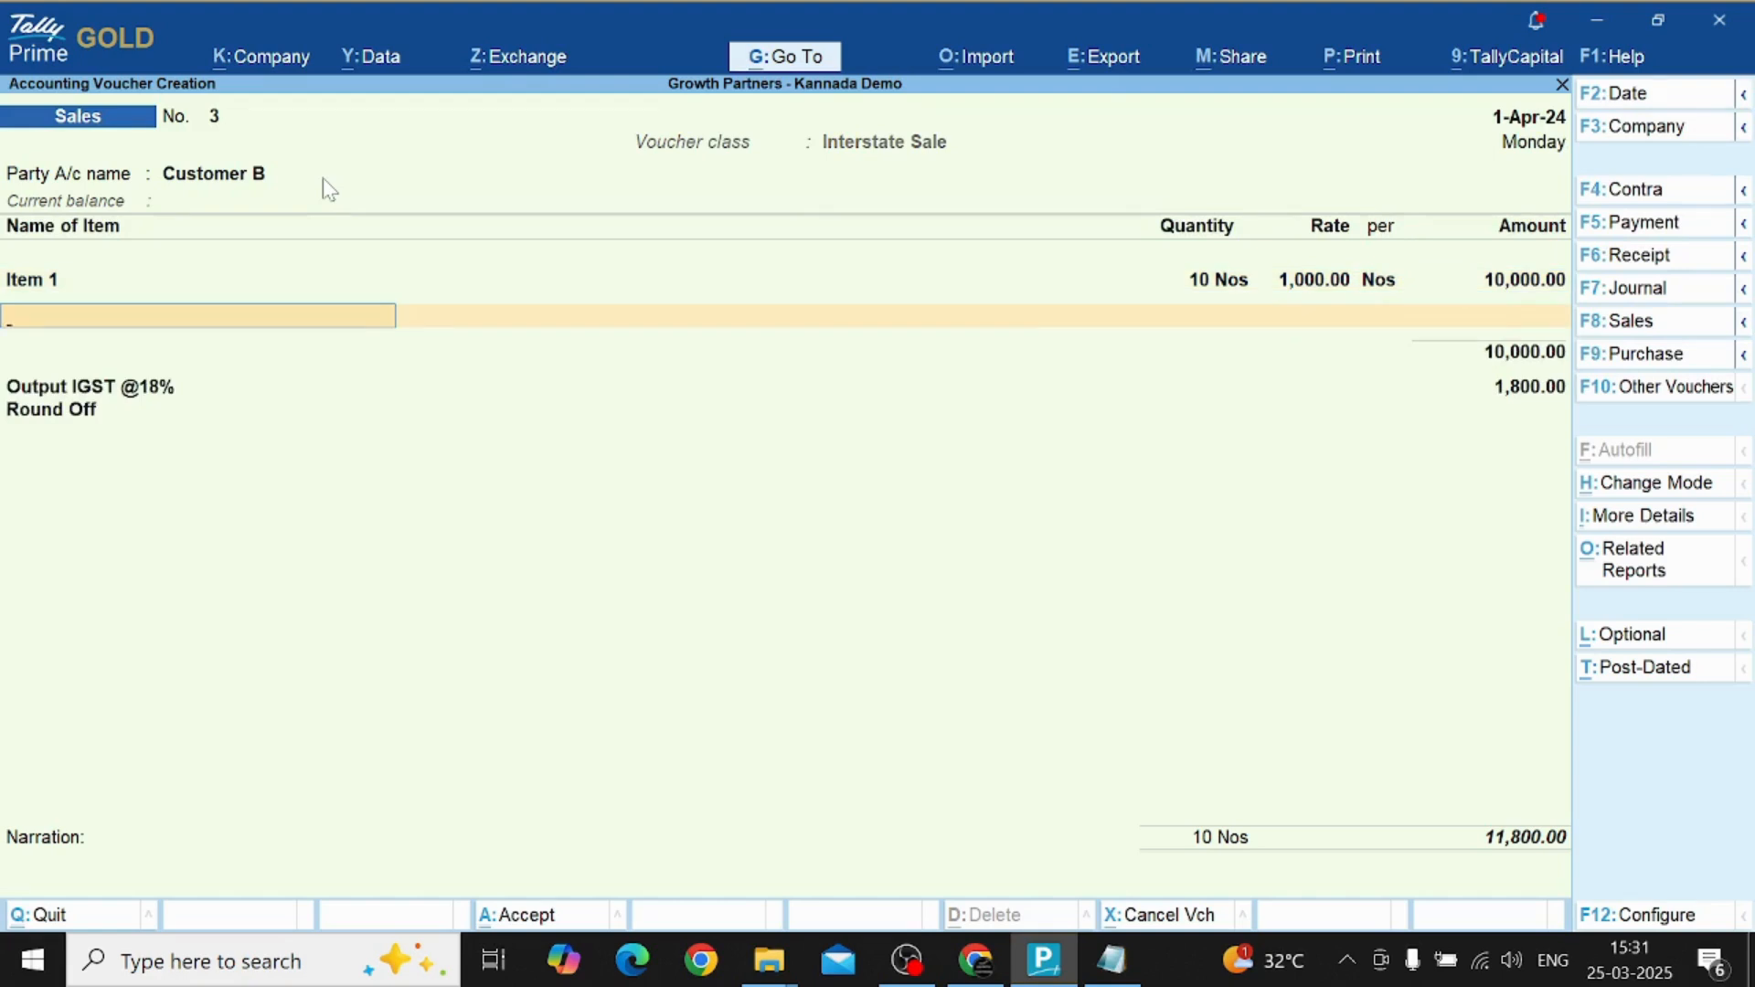
Add Item 2 as the second line with quantity 20 Nos at the prefilled rate of 200.10.
{"action": "type", "text": "It"}
{"action": "key", "text": "Down"}
{"action": "key", "text": "Return"}
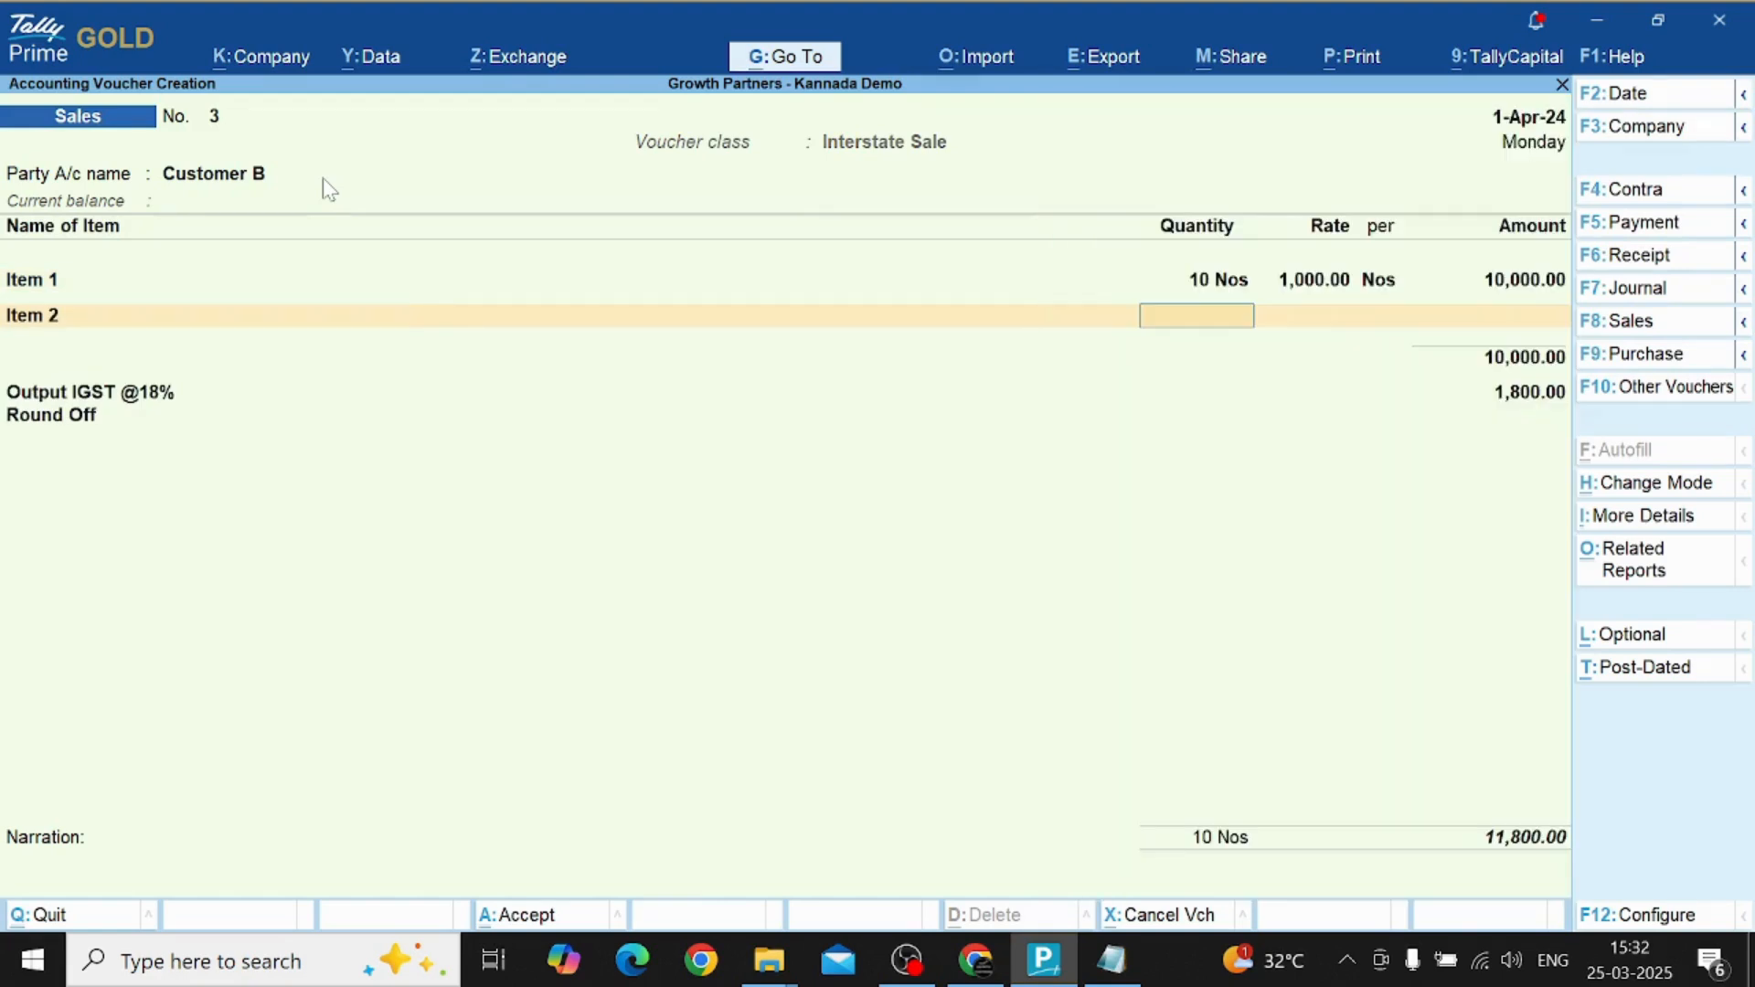
{"action": "type", "text": "20"}
{"action": "key", "text": "Return"}
{"action": "key", "text": "Return"}
{"action": "key", "text": "Return"}
{"action": "key", "text": "Return"}
End the item list, accept the bill-wise details as New Ref for the full amount, and save the voucher without a narration.
{"action": "key", "text": "Return"}
{"action": "key", "text": "Return"}
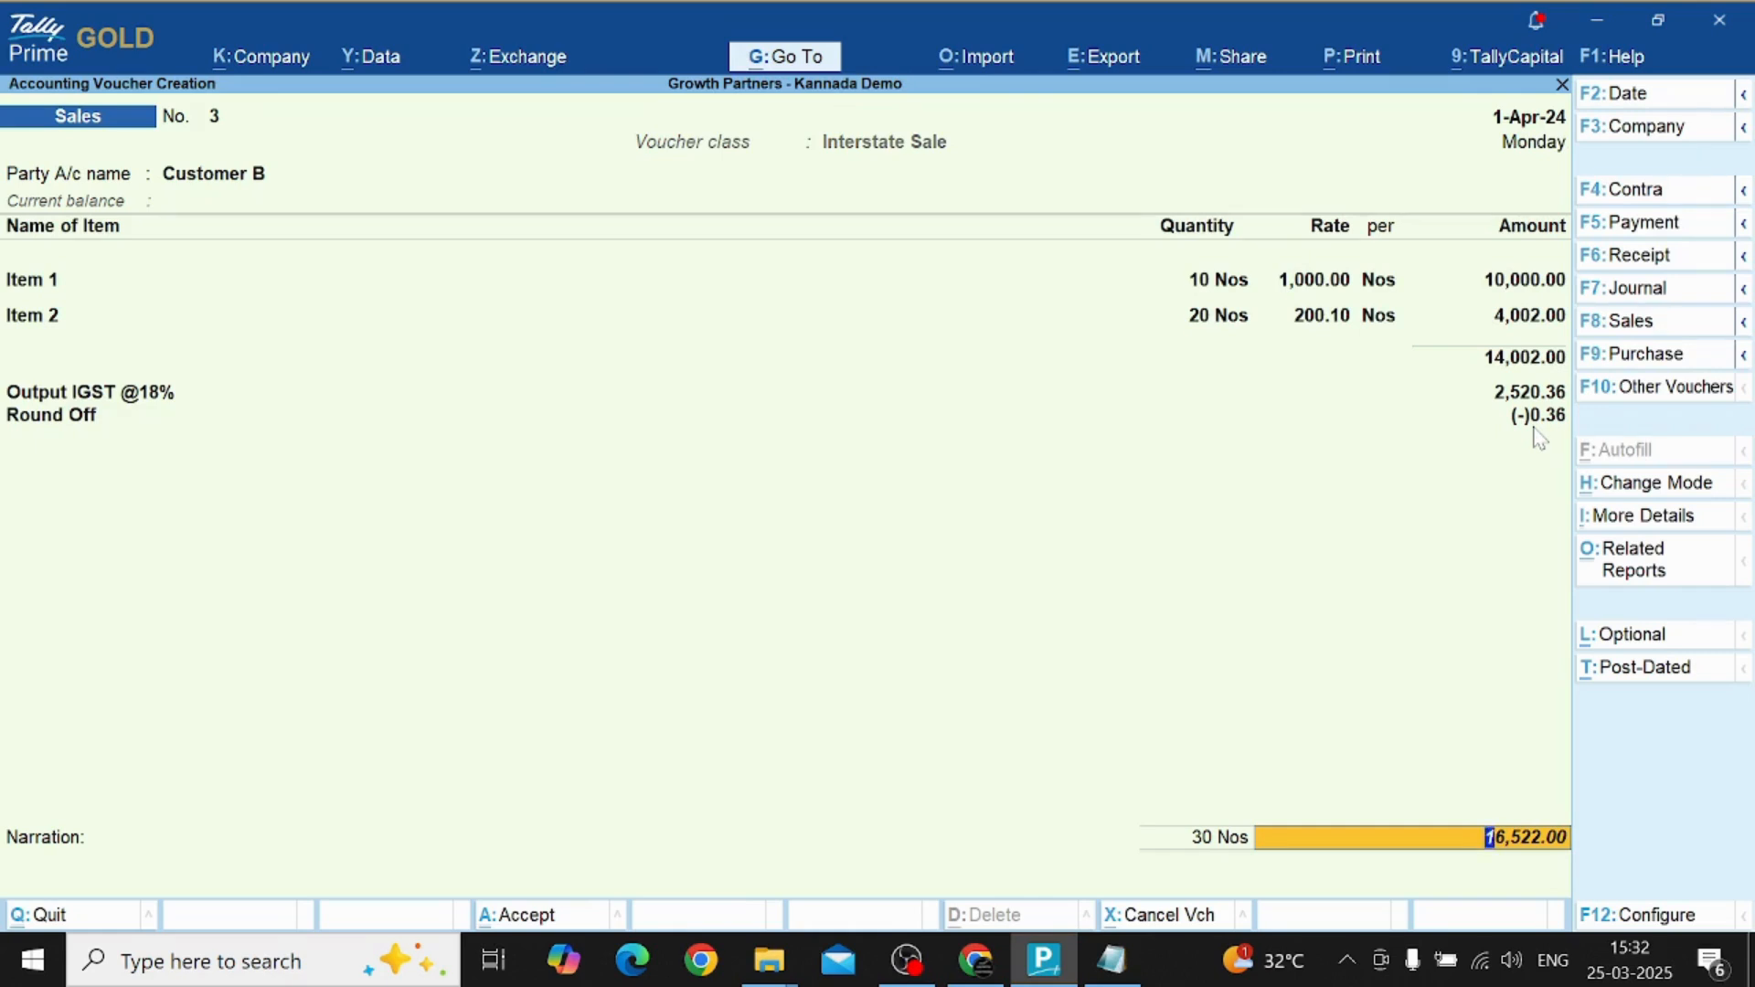
{"action": "key", "text": "Return"}
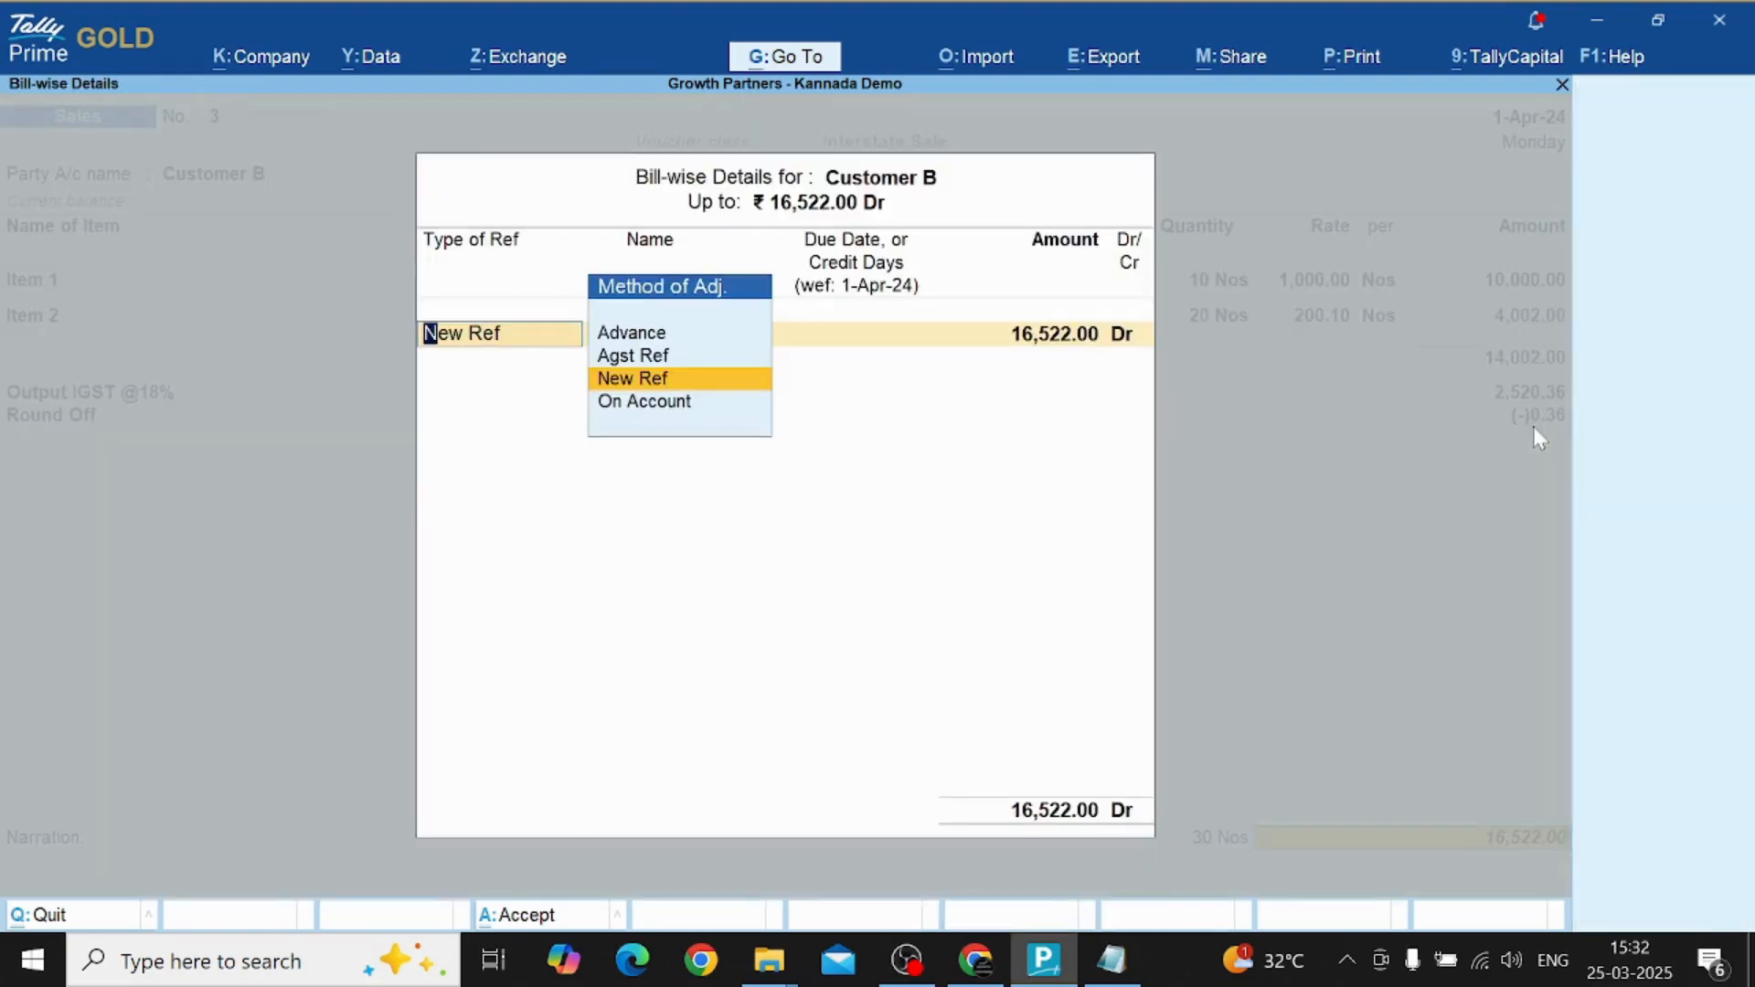
{"action": "key", "text": "Return"}
{"action": "key", "text": "Return"}
{"action": "key", "text": "Return"}
{"action": "key", "text": "Return"}
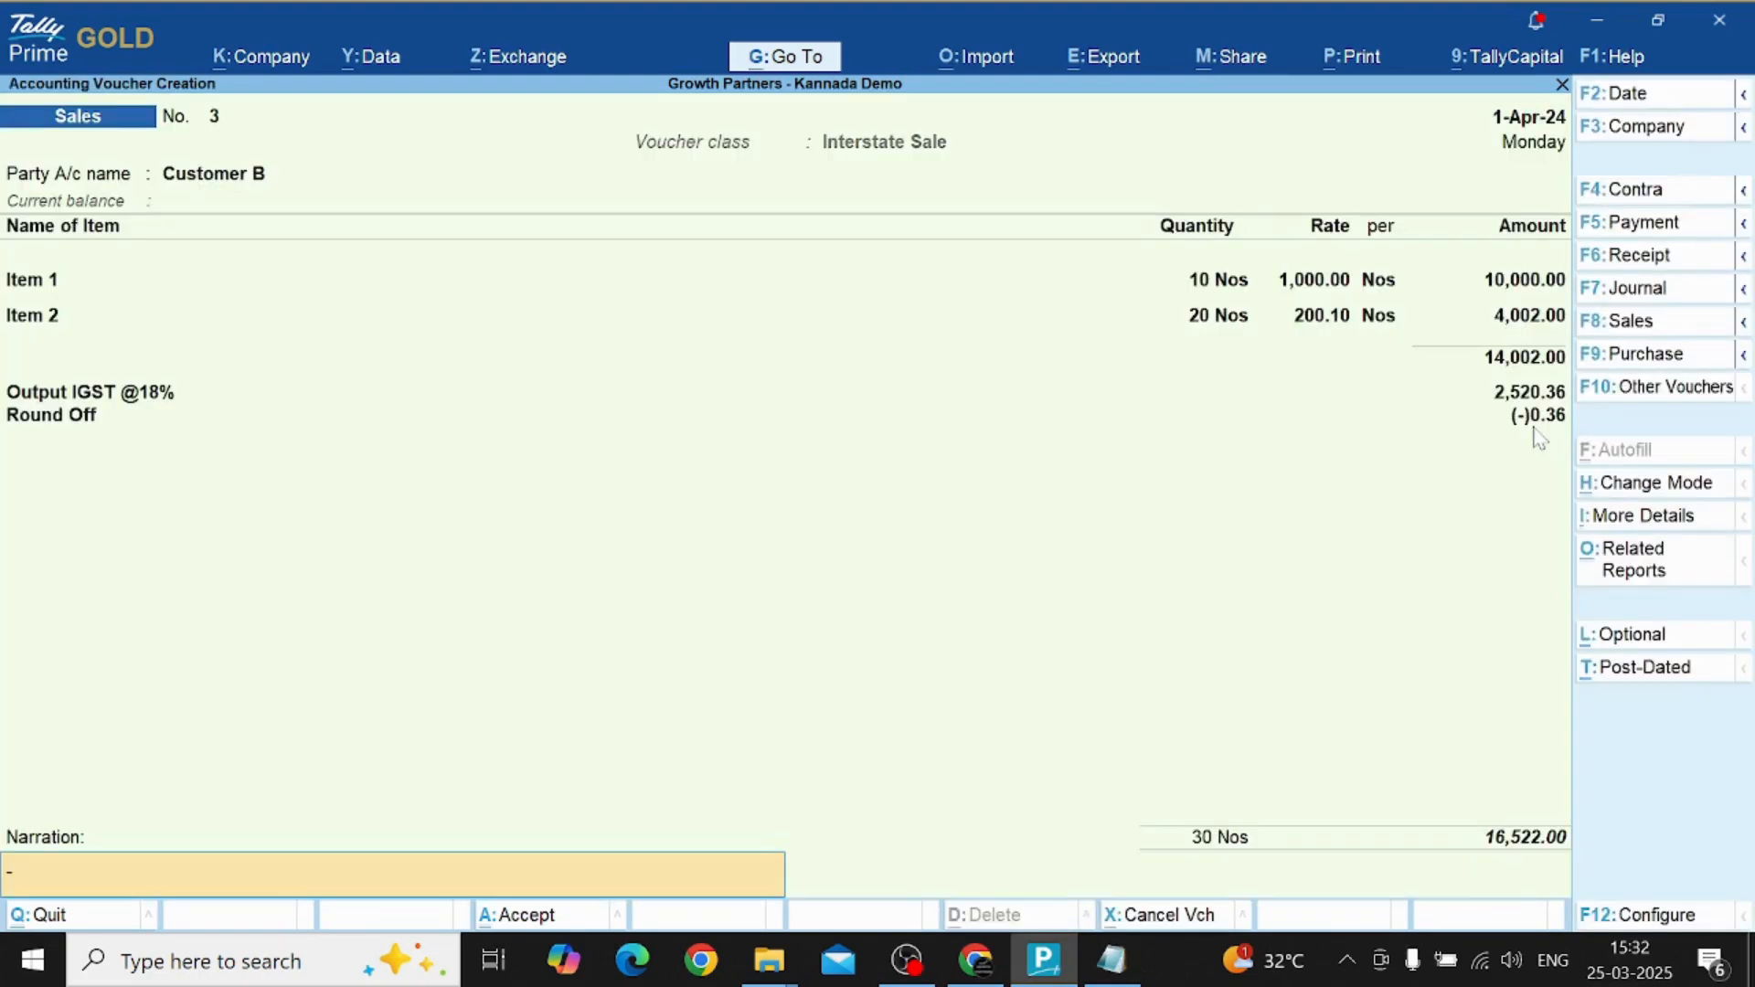
{"action": "key", "text": "Return"}
{"action": "key", "text": "y"}
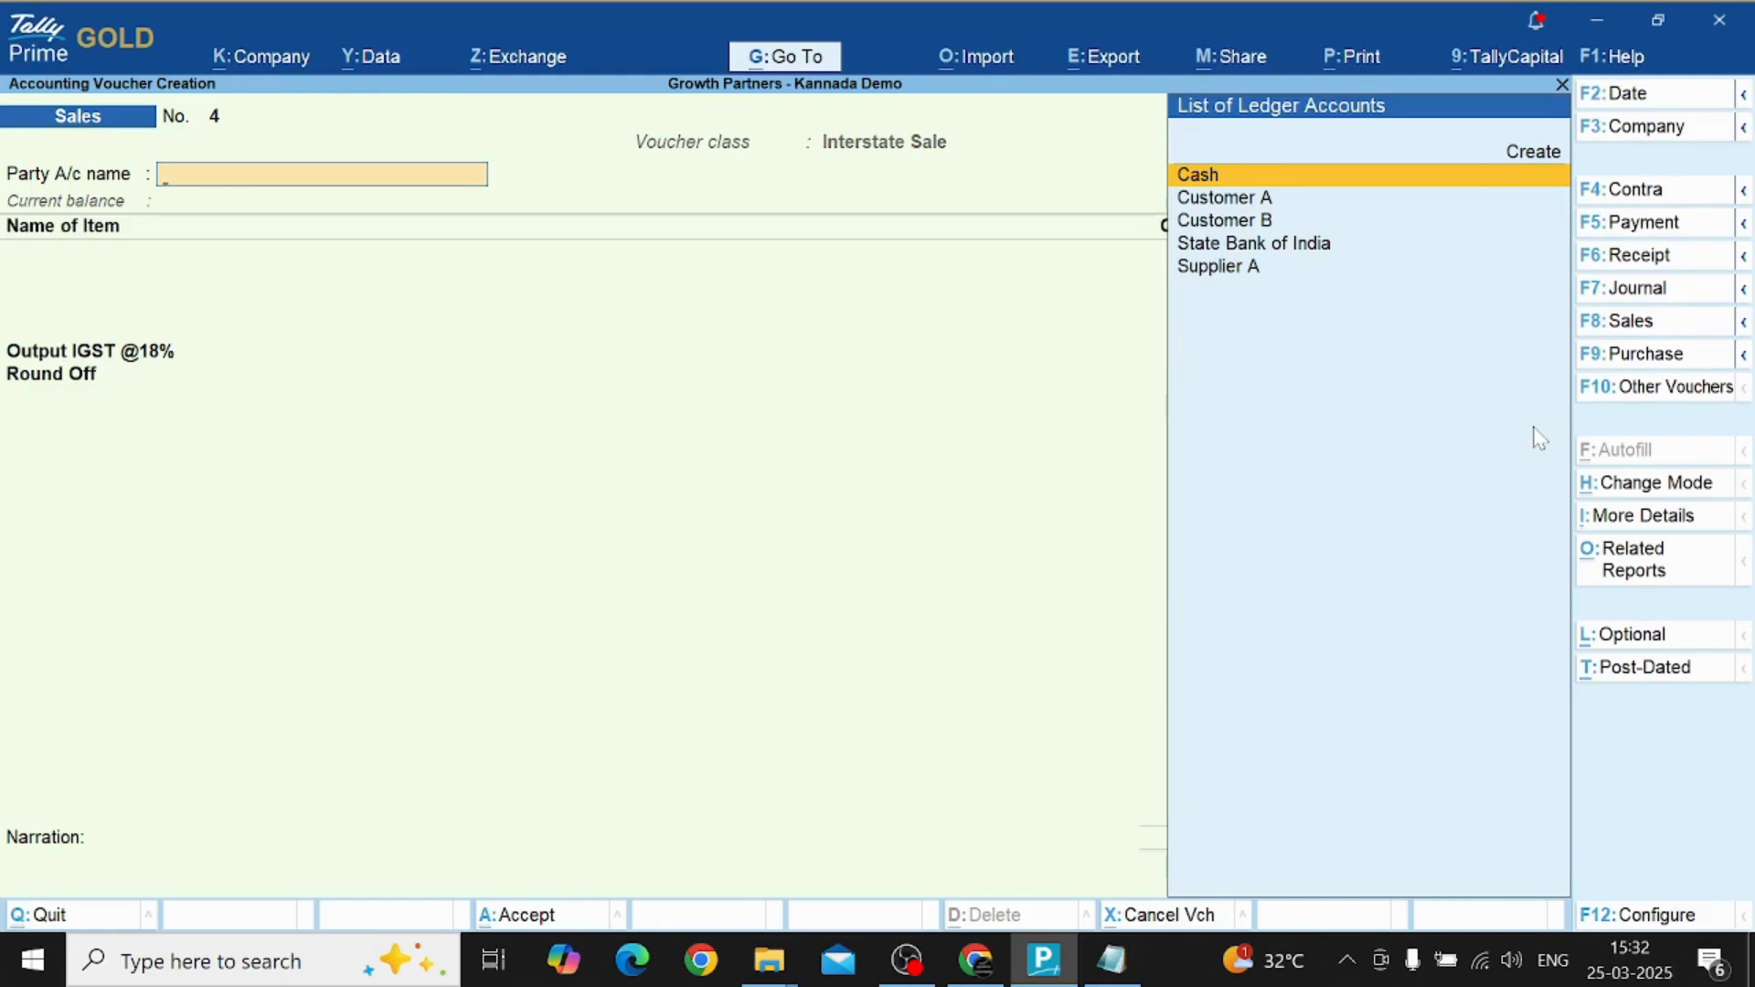